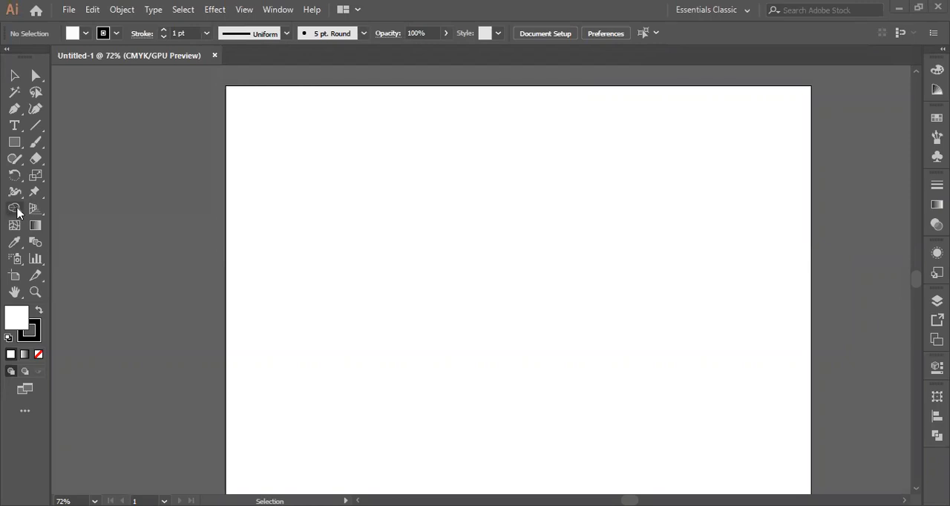
click(17, 210)
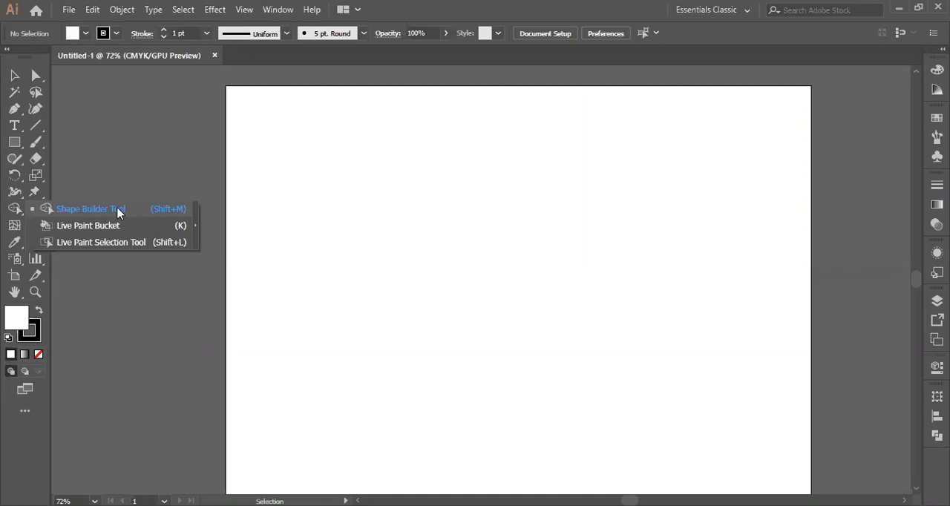
click(372, 275)
click(15, 142)
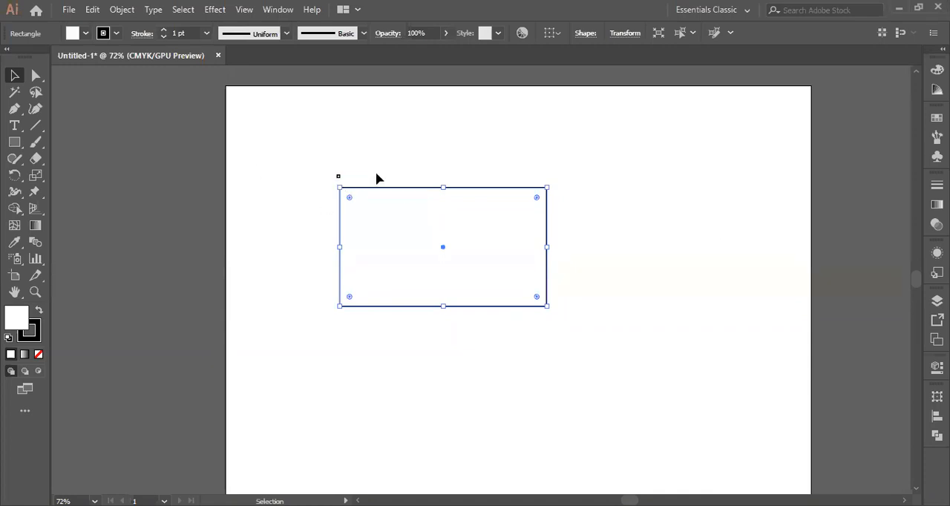
key(Delete)
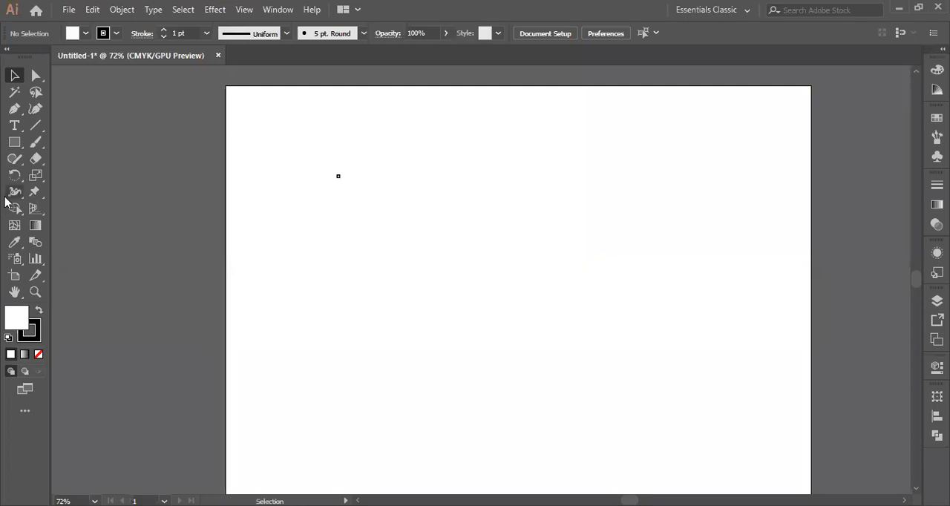
drag(308, 141, 396, 248)
click(397, 247)
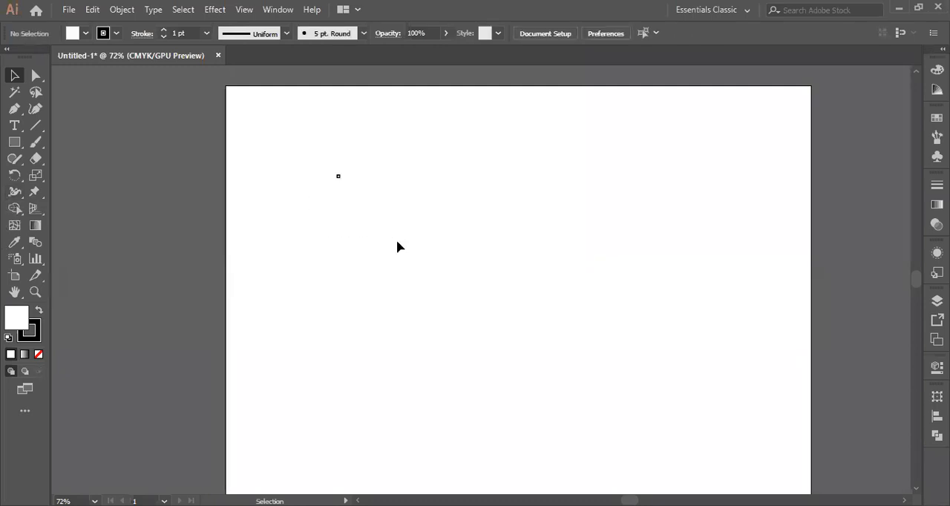
click(338, 177)
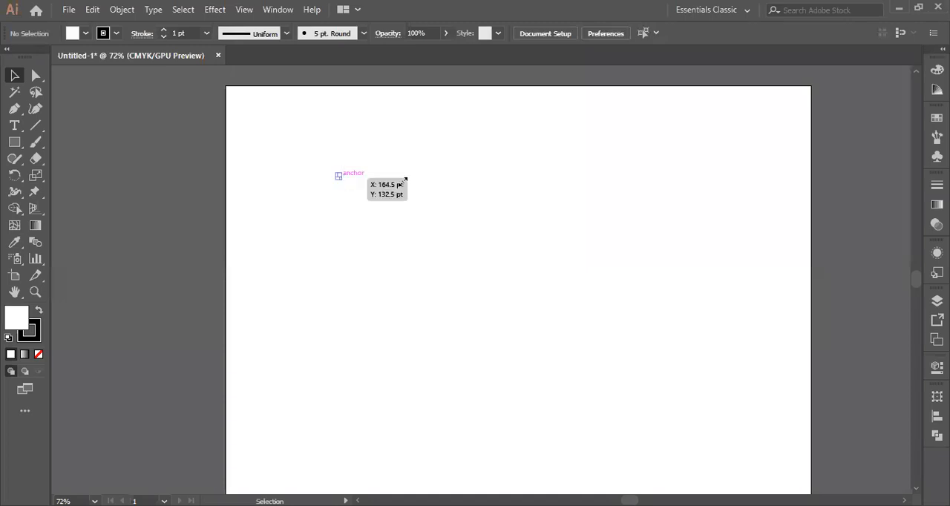
click(445, 185)
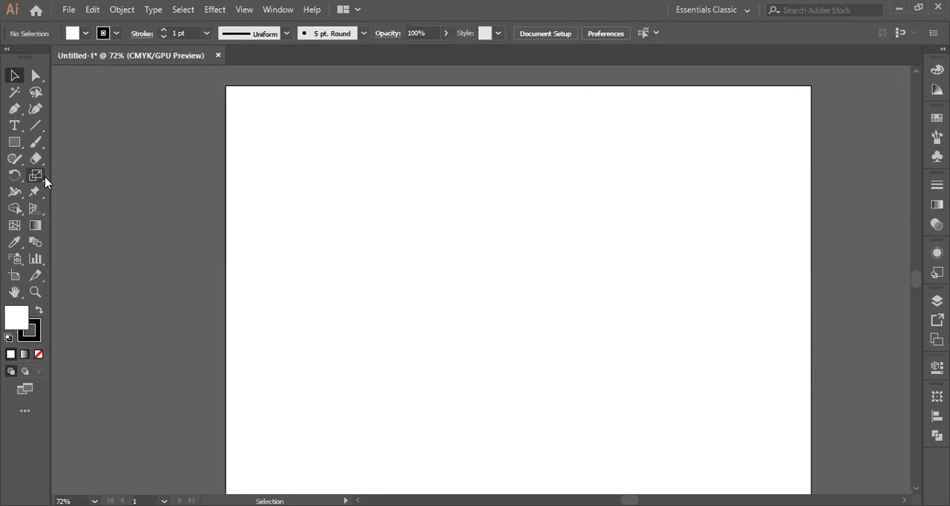
click(14, 141)
drag(384, 261, 672, 334)
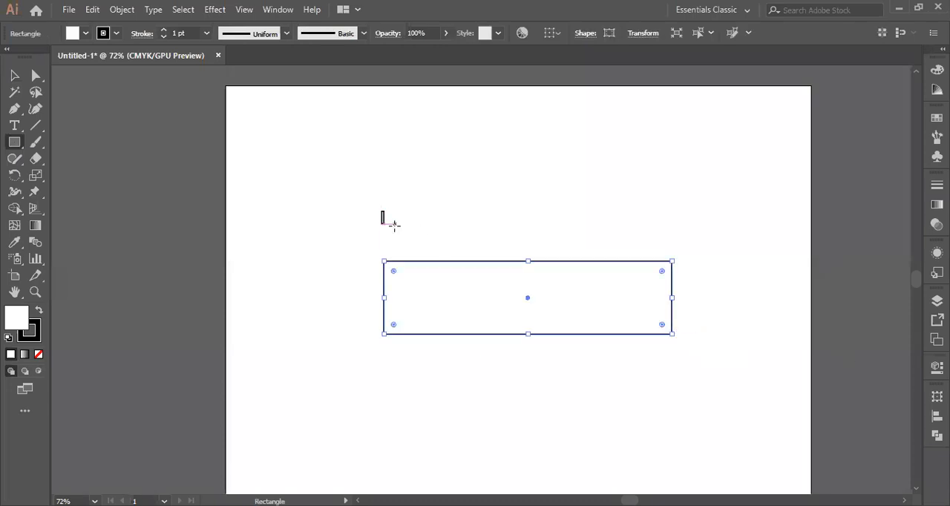
key(Delete)
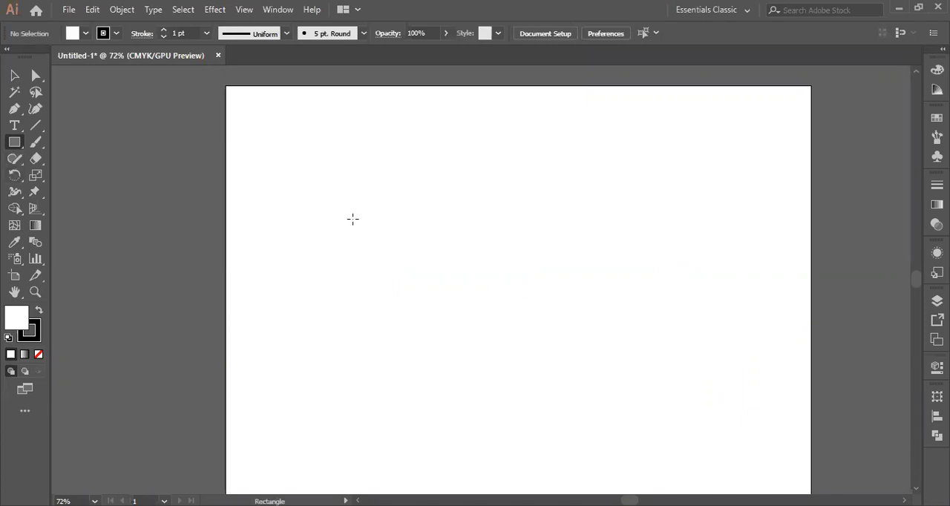
Draw a wide rectangle in the upper middle of the artboard and give it a black fill with no stroke
drag(354, 202, 639, 281)
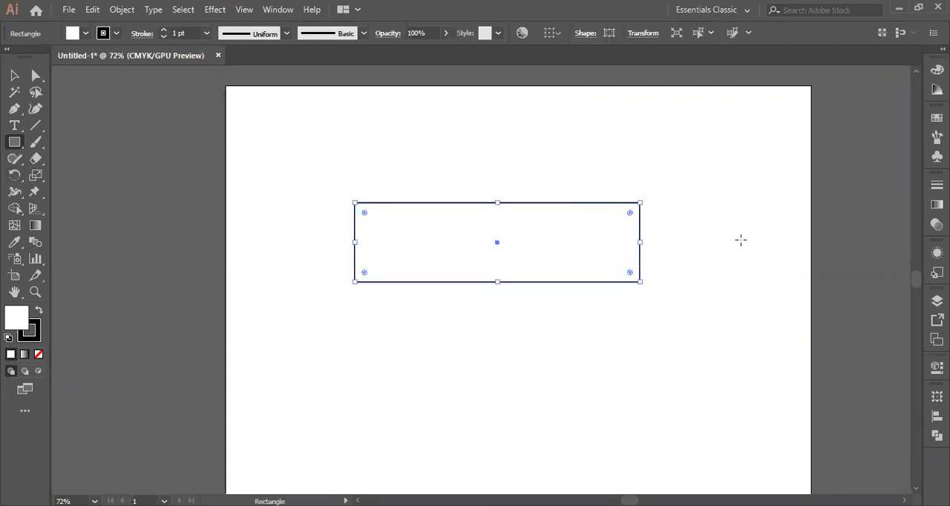
click(38, 311)
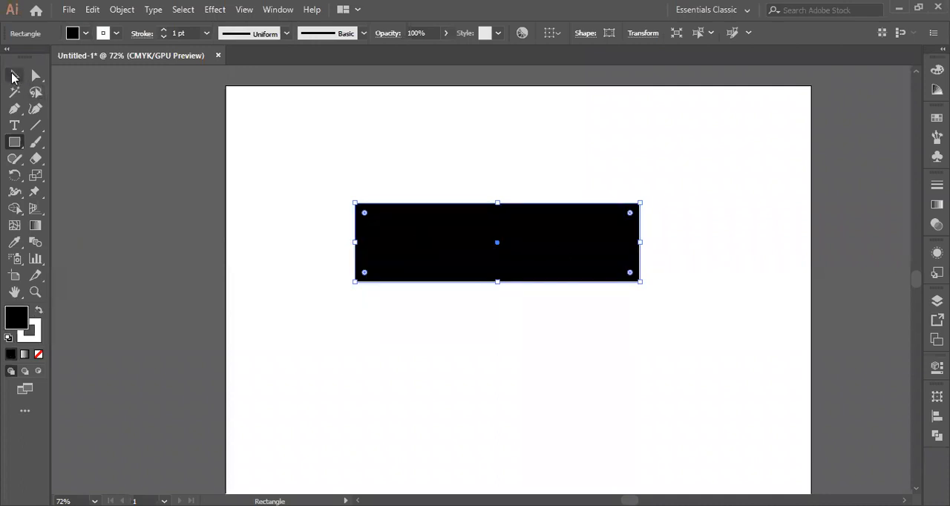
click(14, 75)
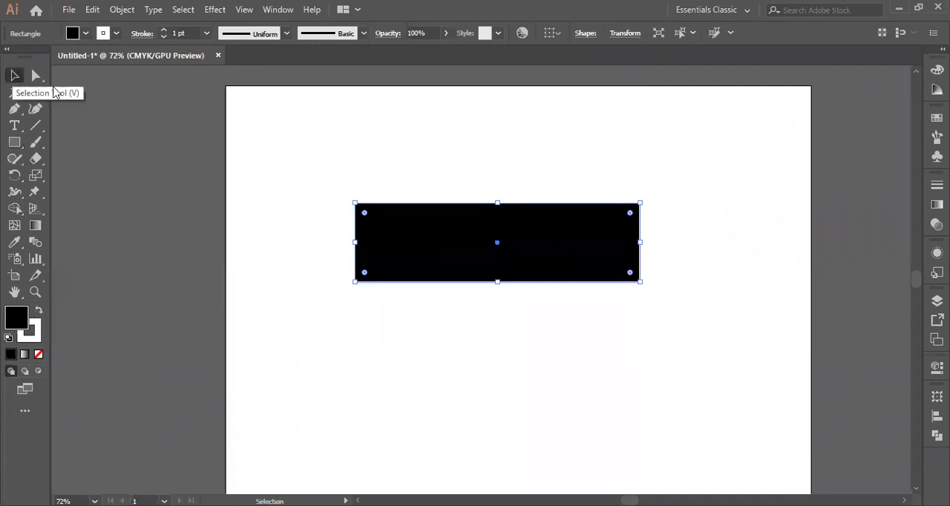
click(116, 33)
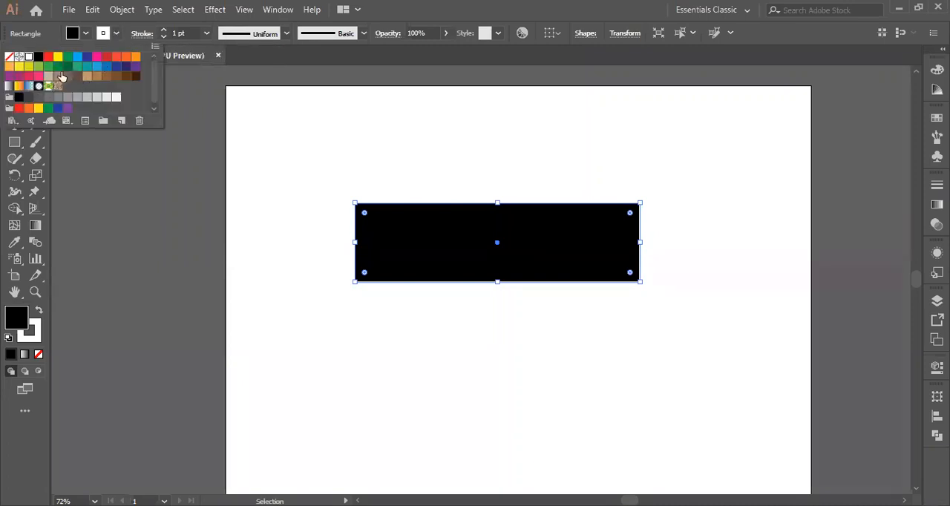
click(9, 58)
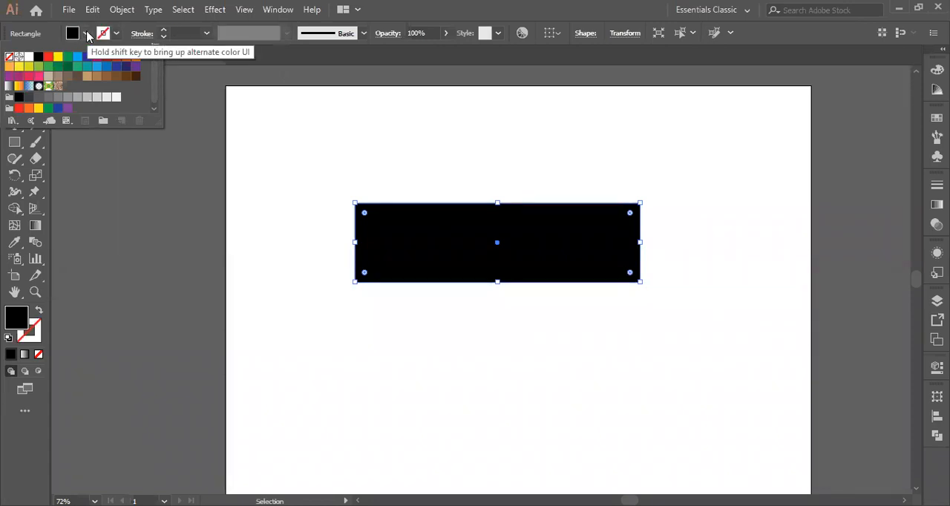
click(86, 32)
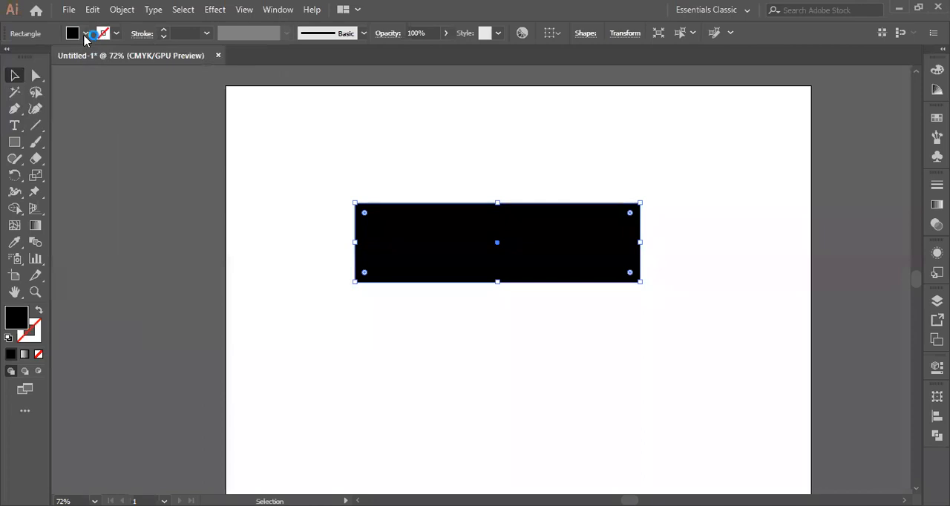
click(86, 34)
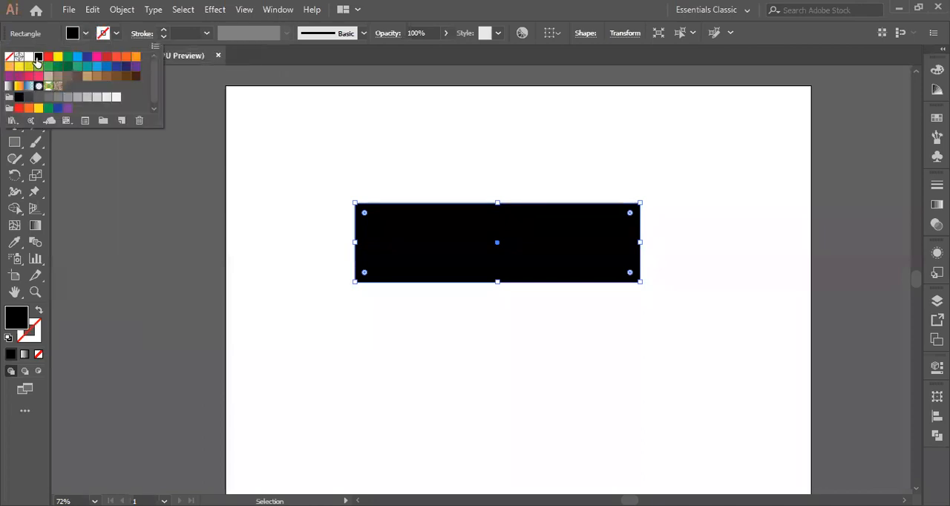
click(366, 436)
click(290, 289)
click(463, 267)
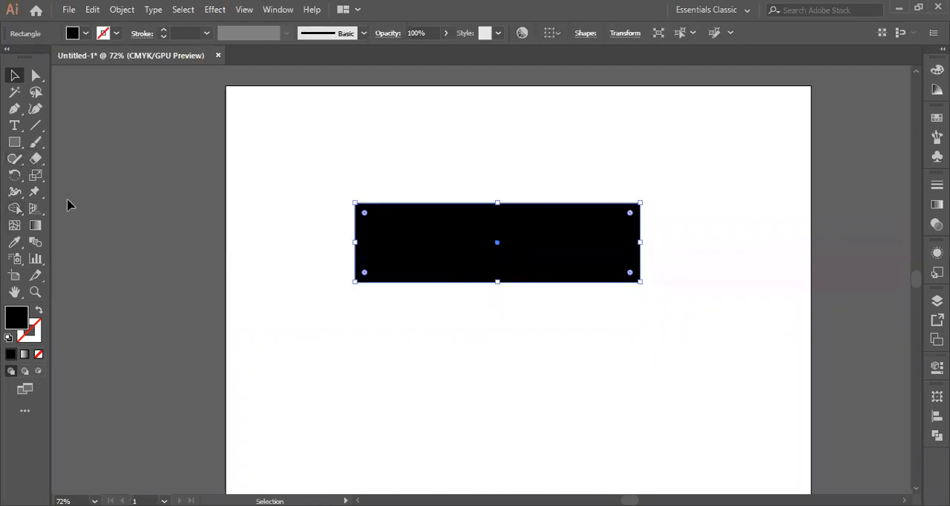
Draw a vertical line through the middle of the black rectangle, extending past its upper and lower edges
click(34, 128)
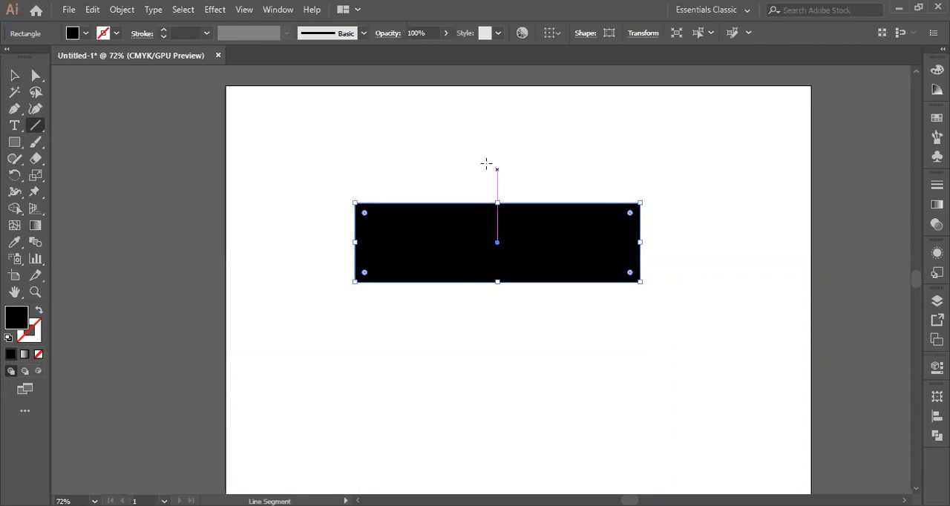
drag(488, 159, 487, 355)
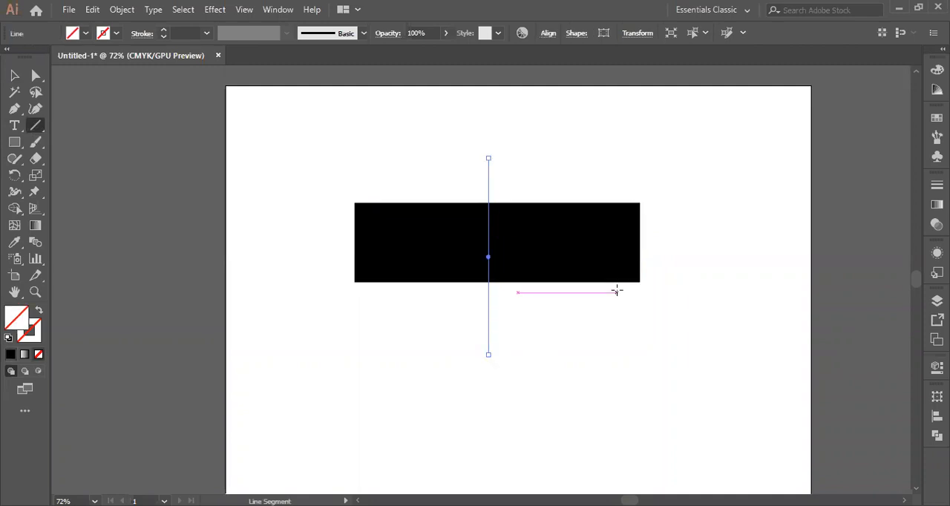
click(12, 75)
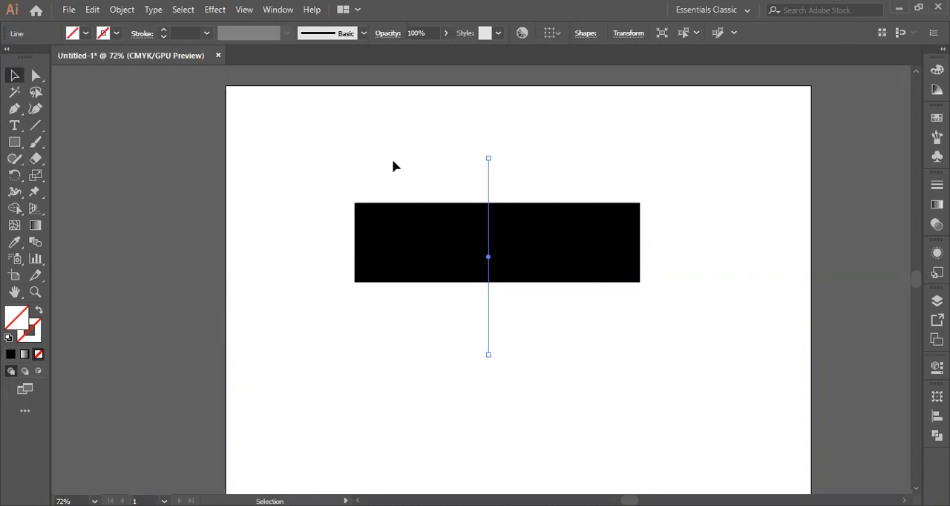
Select the rectangle and the line together, and try splitting the rectangle along the line with the Shape Builder tool
drag(309, 185, 664, 314)
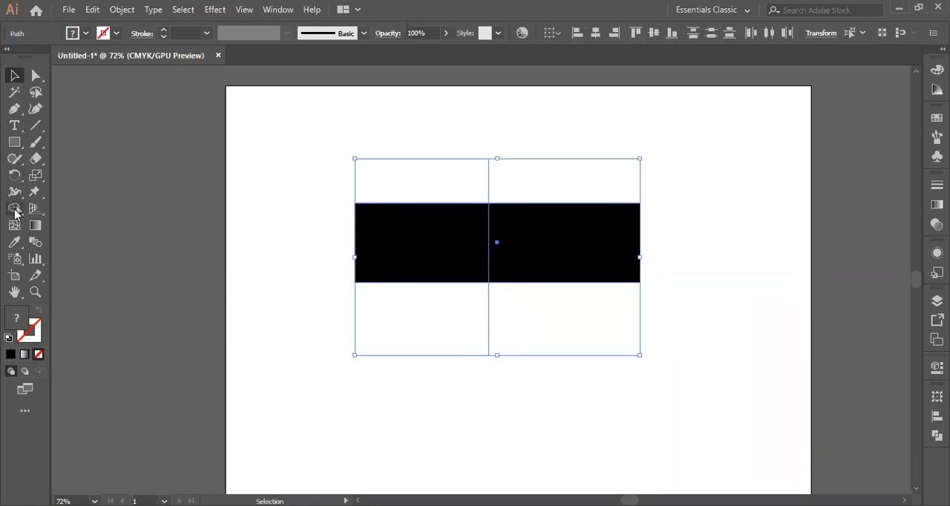
drag(15, 212, 61, 214)
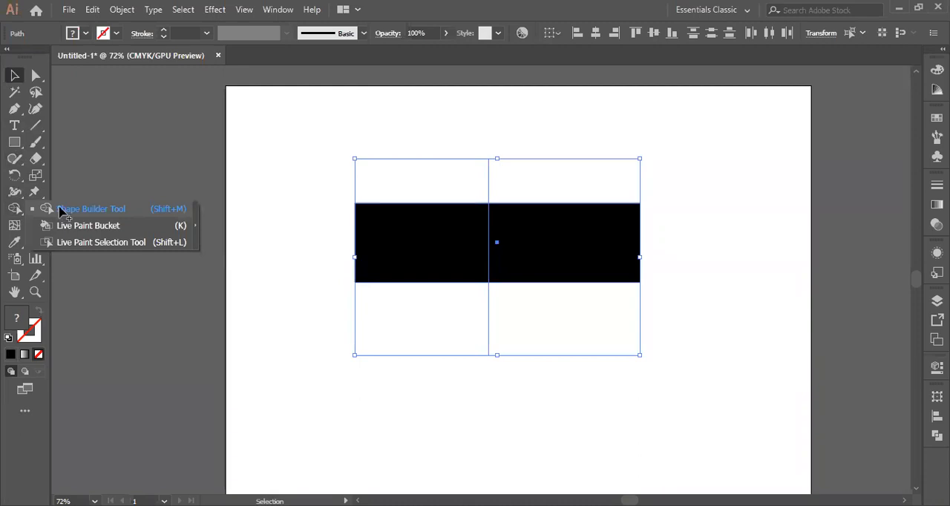
click(61, 211)
drag(432, 239, 360, 248)
mouse_move(440, 253)
mouse_down()
mouse_move(411, 260)
mouse_move(450, 246)
mouse_up()
drag(586, 255, 680, 250)
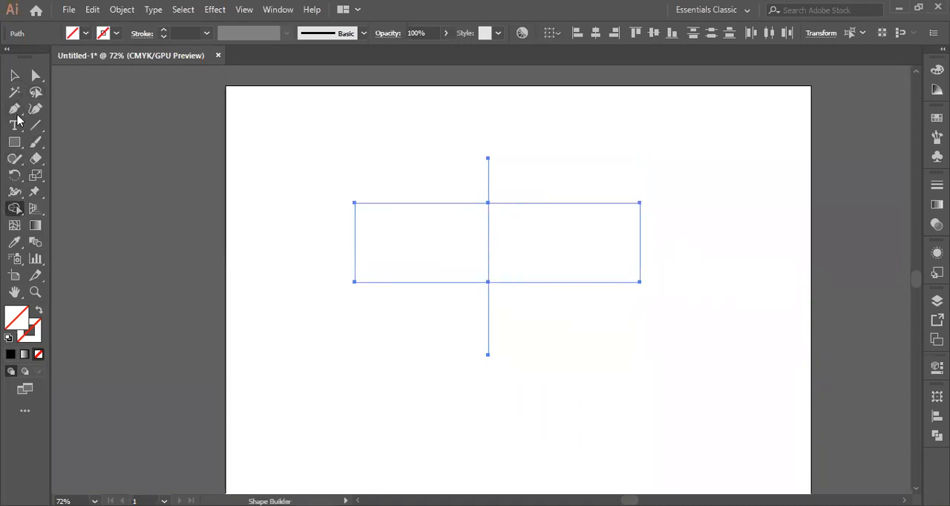
click(13, 77)
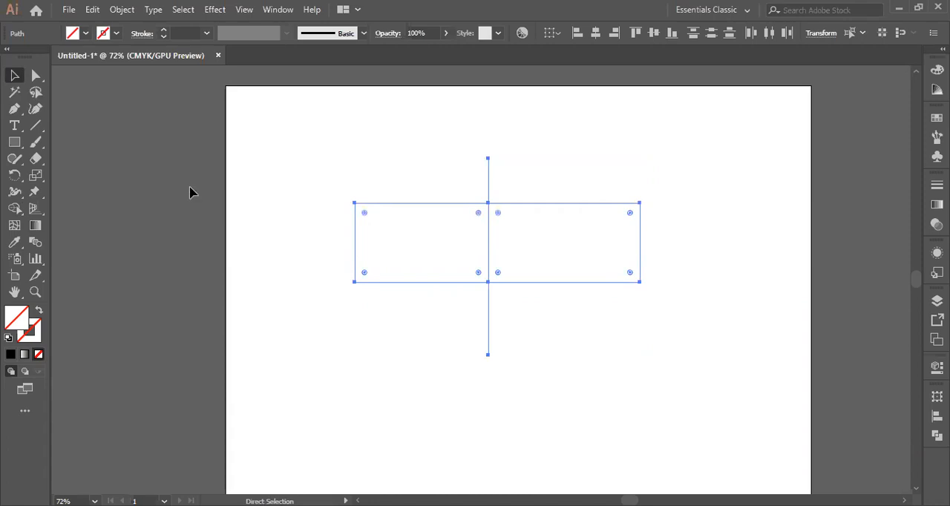
Undo the Shape Builder changes to both halves of the rectangle and clear the selection
key(ctrl+z)
key(ctrl)
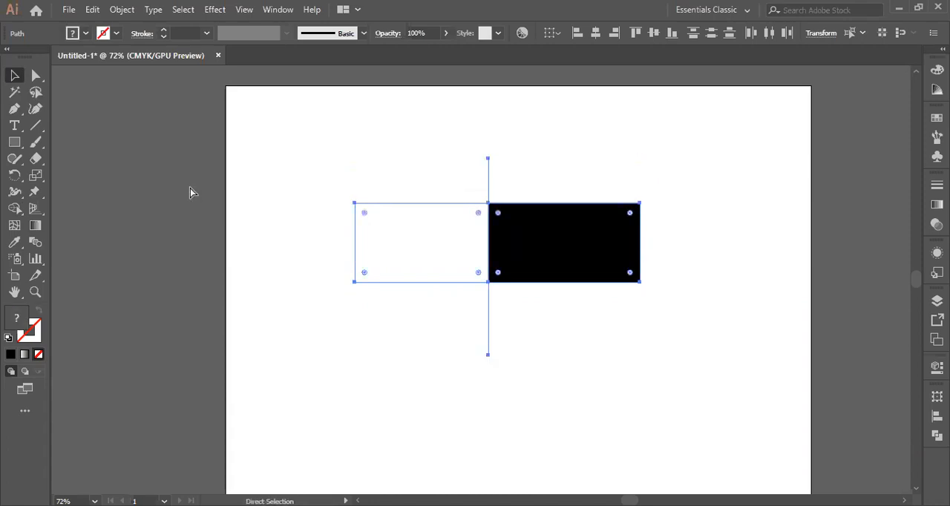
key(ctrl+z)
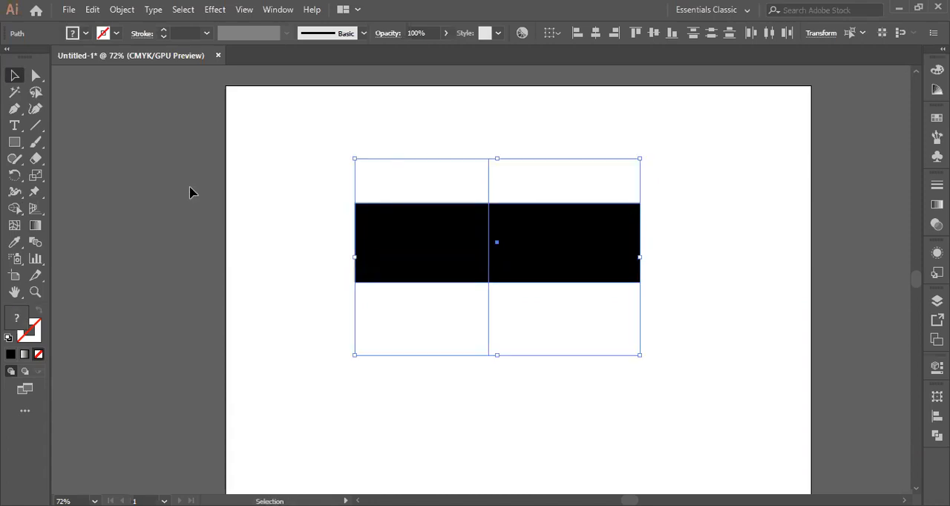
click(300, 182)
Draw a slightly slanted line crossing the middle of the black rectangle from above to below it
click(483, 236)
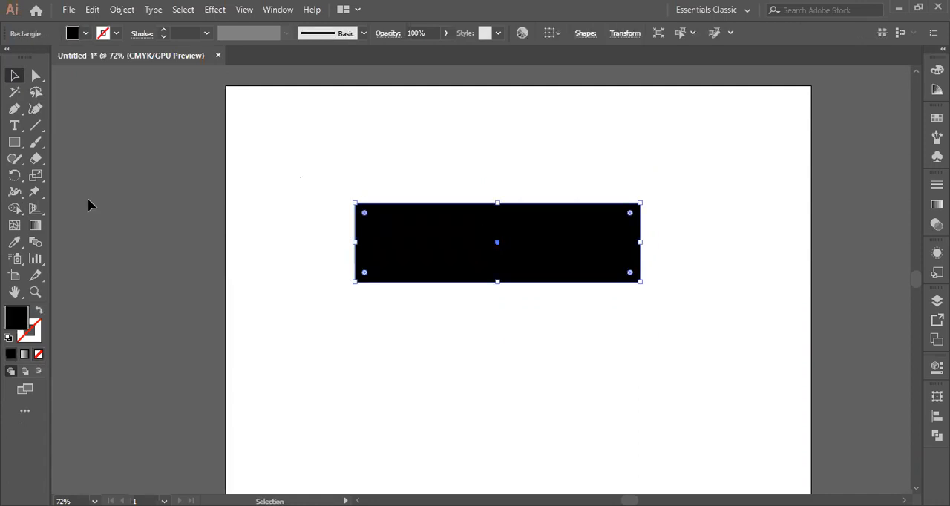
click(39, 130)
drag(497, 161, 481, 336)
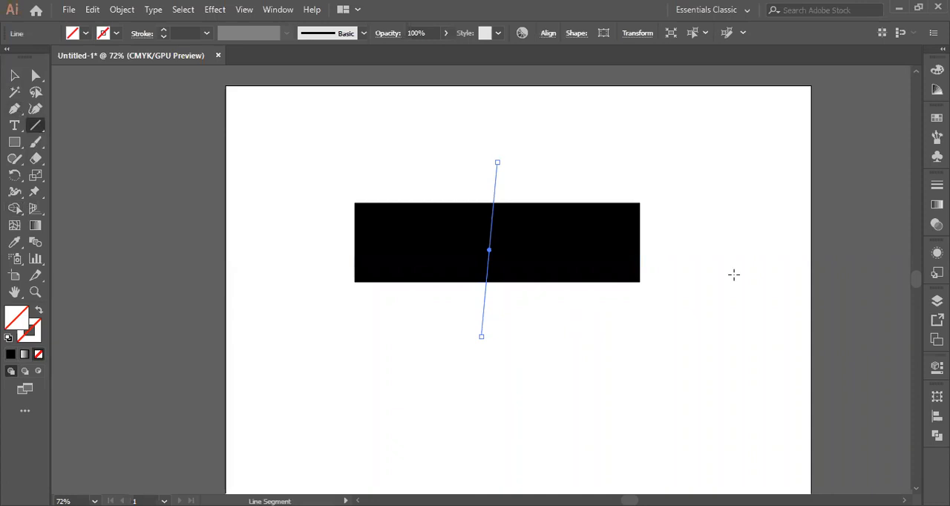
click(15, 209)
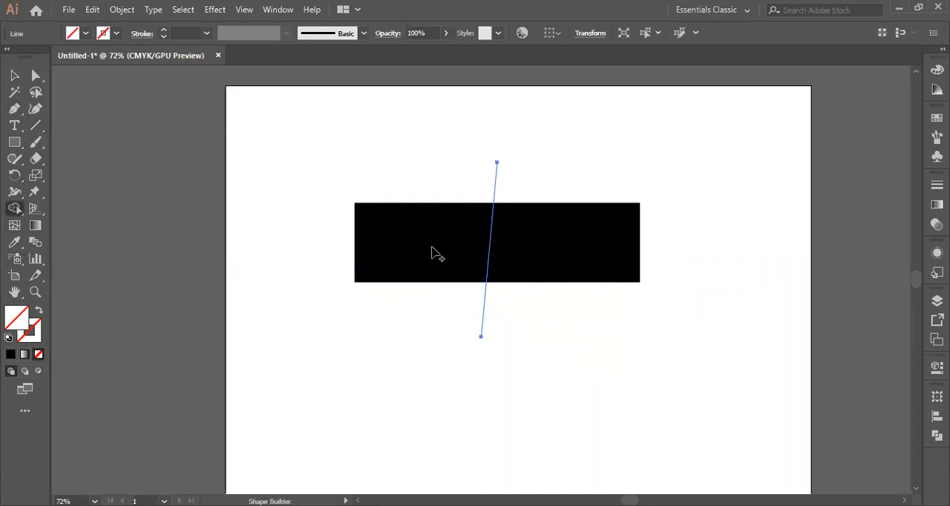
click(15, 76)
drag(338, 272, 653, 341)
click(678, 327)
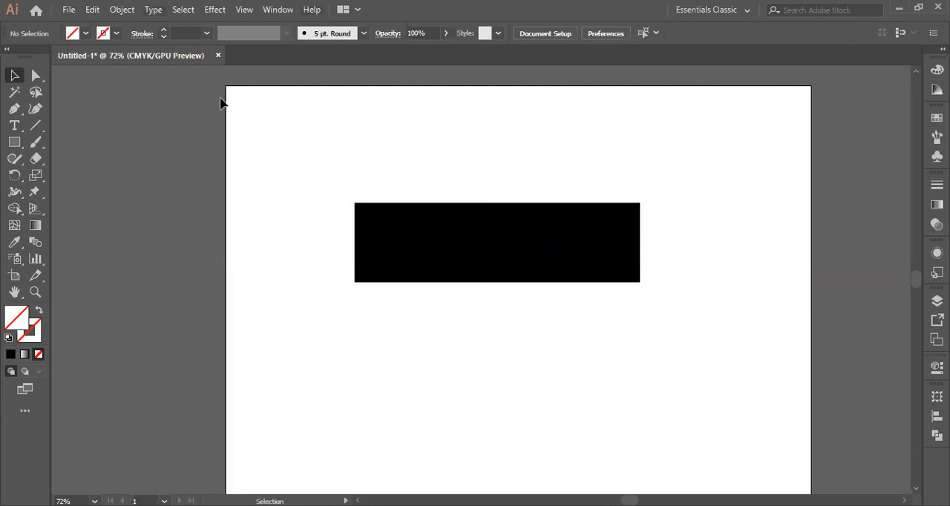
Give the black rectangle a black 1 pt stroke and deselect it
click(463, 232)
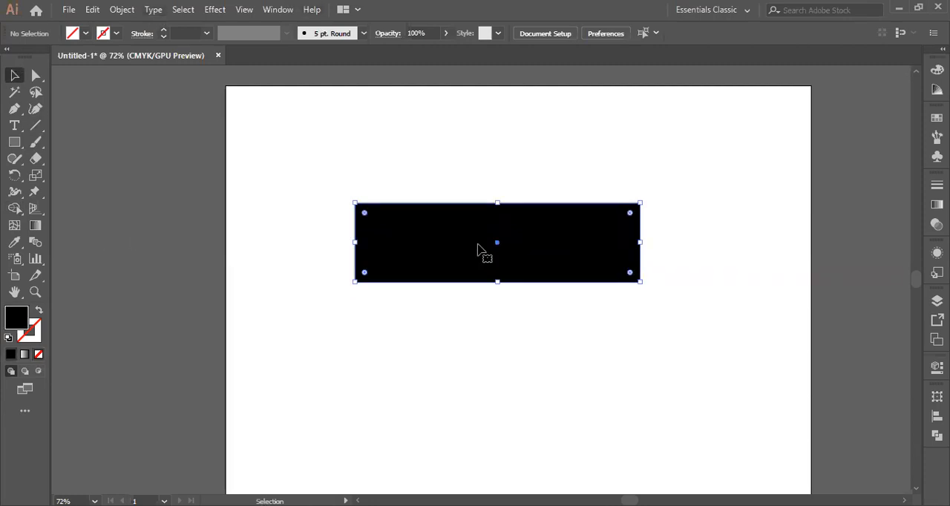
click(34, 338)
click(750, 348)
click(904, 192)
click(535, 140)
Draw a vertical line with a black 1 pt stroke through the rectangle, slightly left of its centre
click(36, 124)
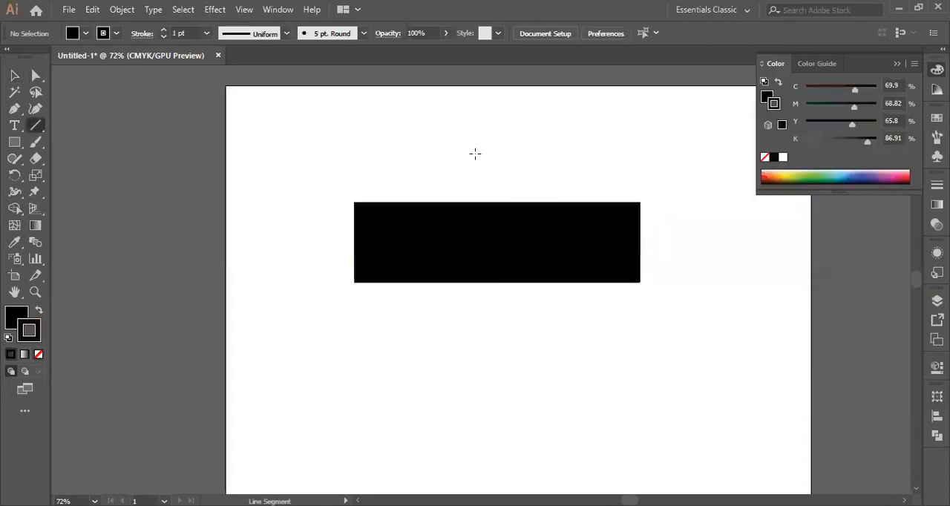
drag(474, 154, 477, 345)
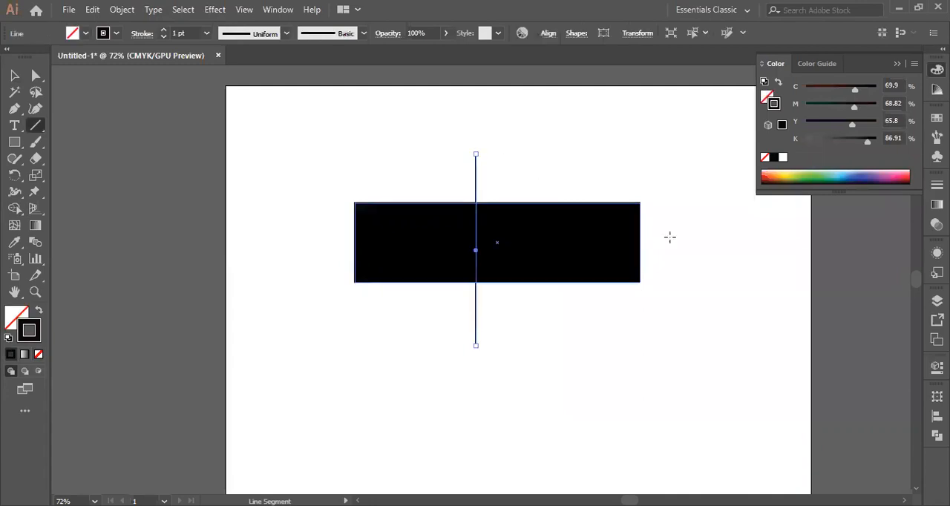
mouse_move(476, 250)
mouse_down()
mouse_move(571, 252)
mouse_move(476, 250)
mouse_up()
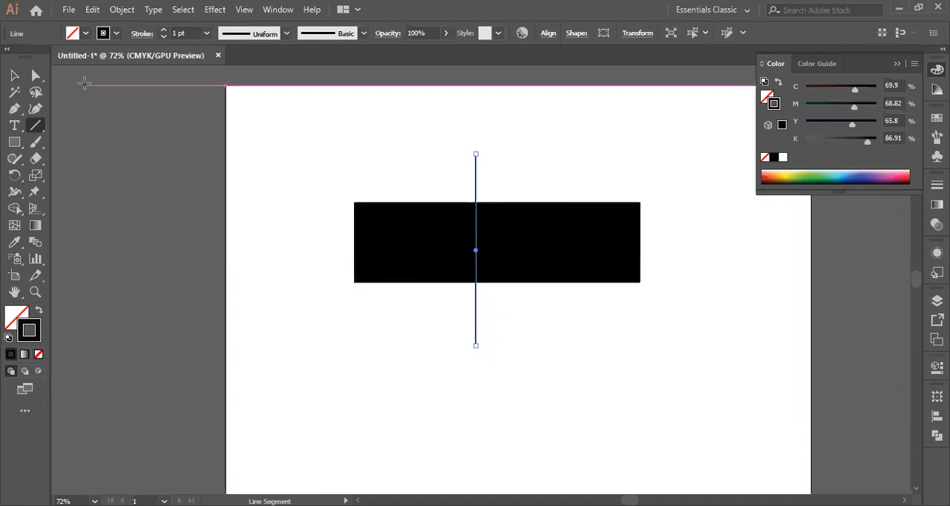
Delete the rectangle together with all the lines drawn across it
click(15, 76)
drag(325, 151, 777, 344)
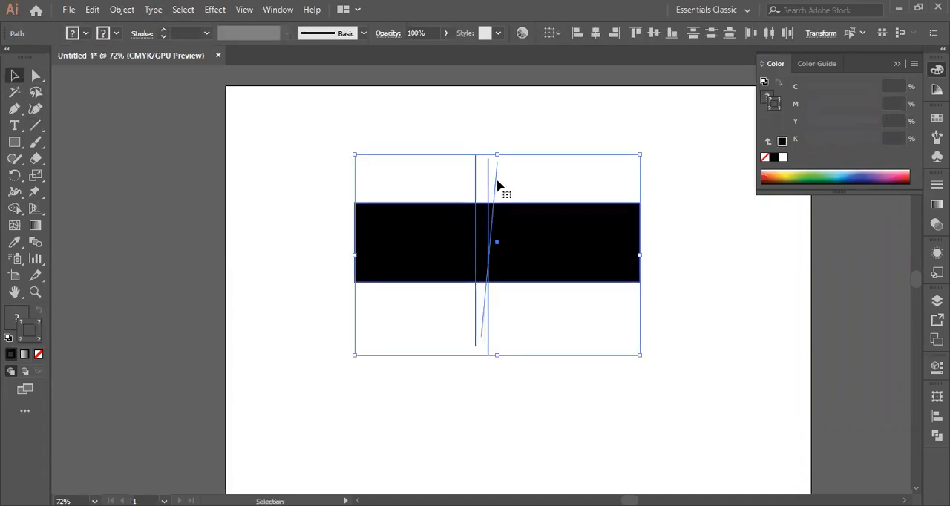
key(Delete)
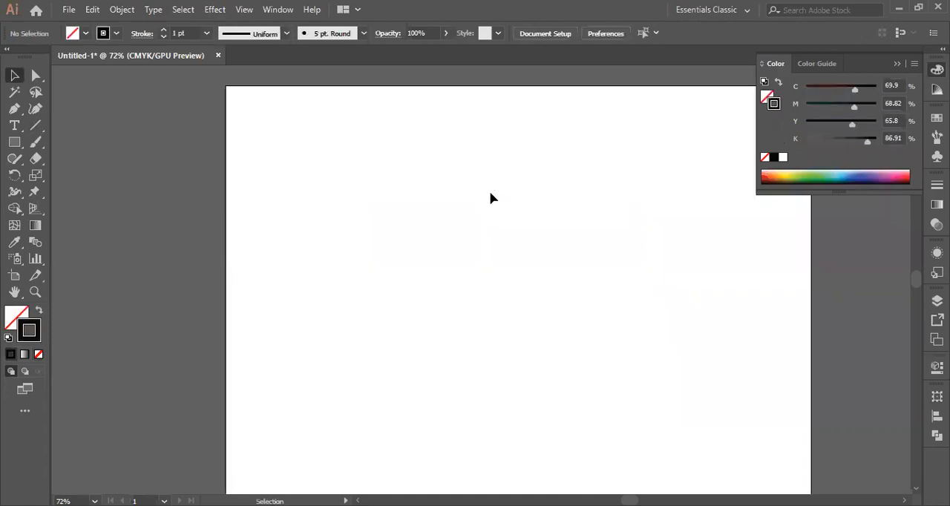
Draw a large rectangle right of the artboard's centre and swap its fill and stroke colours
click(15, 142)
drag(399, 188, 725, 329)
click(38, 310)
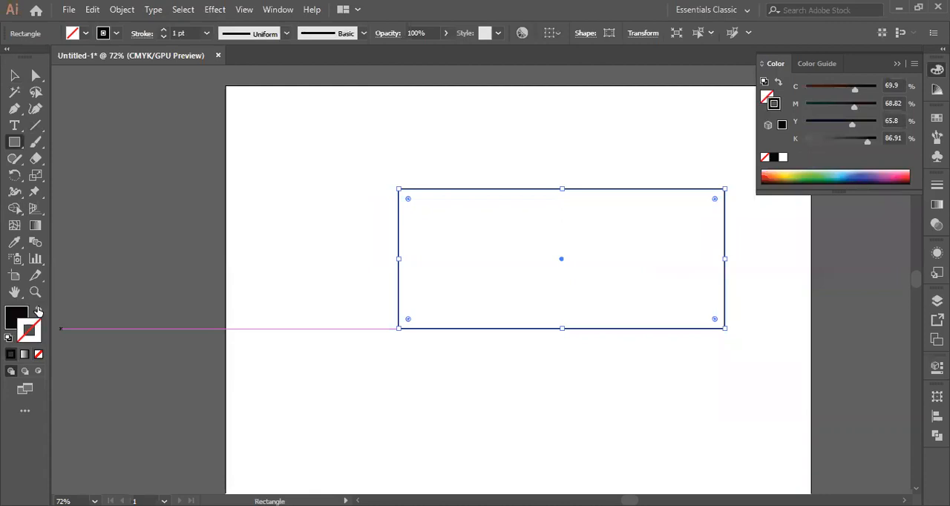
Set the black rectangle's stroke colour to red, hex ea1111
click(32, 129)
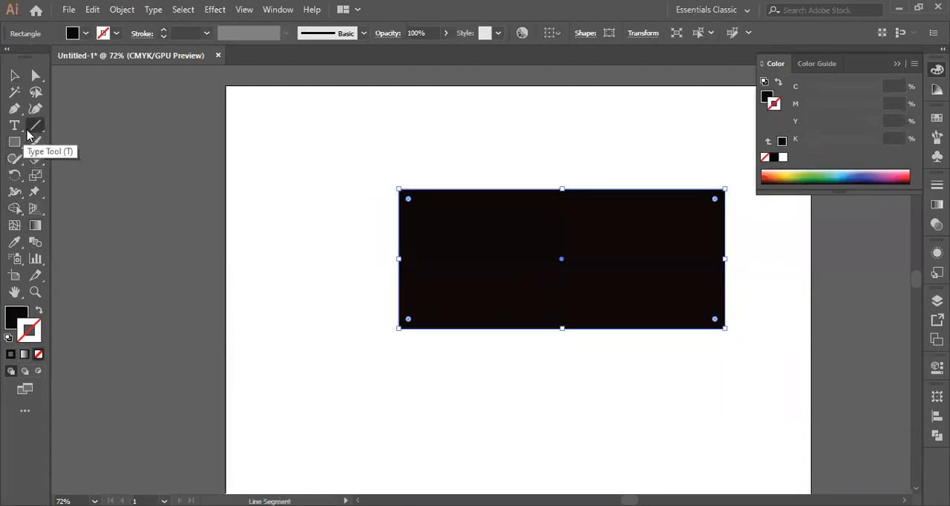
double_click(32, 326)
click(751, 194)
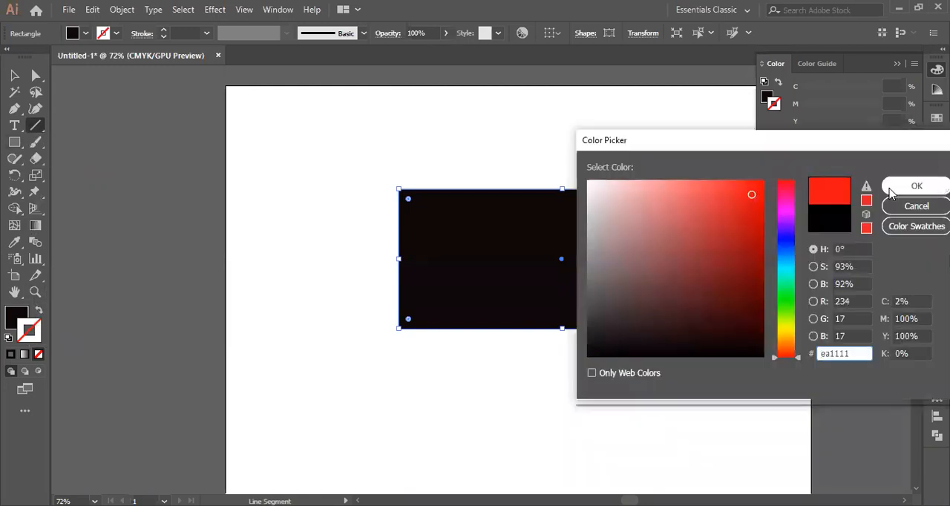
click(915, 186)
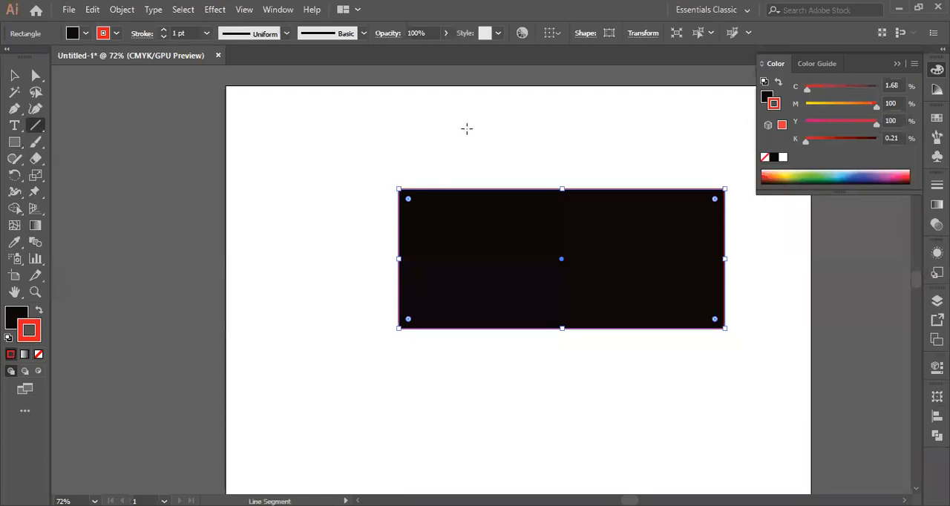
Draw a vertical red line slightly right of the rectangle's centre, extending beyond its upper and lower edges, and deselect it
mouse_move(525, 157)
mouse_down()
mouse_move(558, 374)
mouse_move(528, 292)
mouse_up()
click(13, 75)
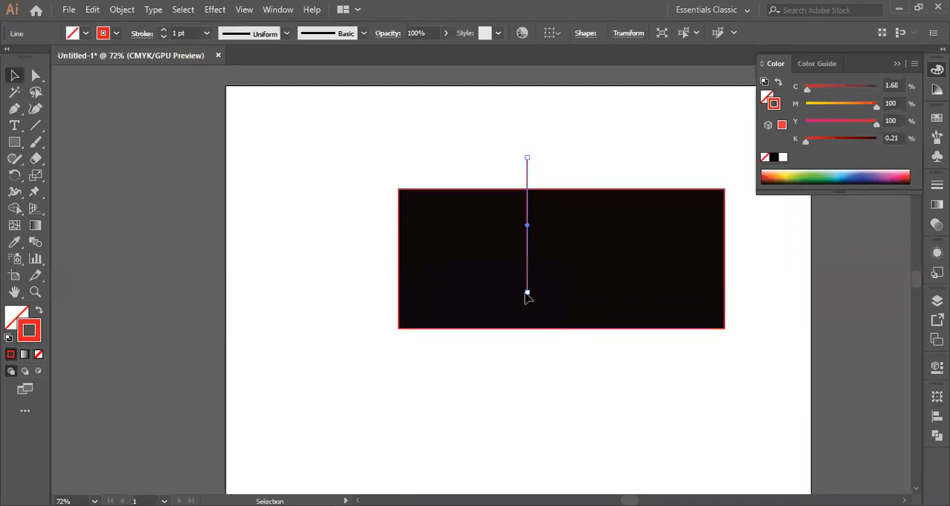
drag(526, 293, 527, 364)
drag(529, 225, 574, 225)
click(623, 153)
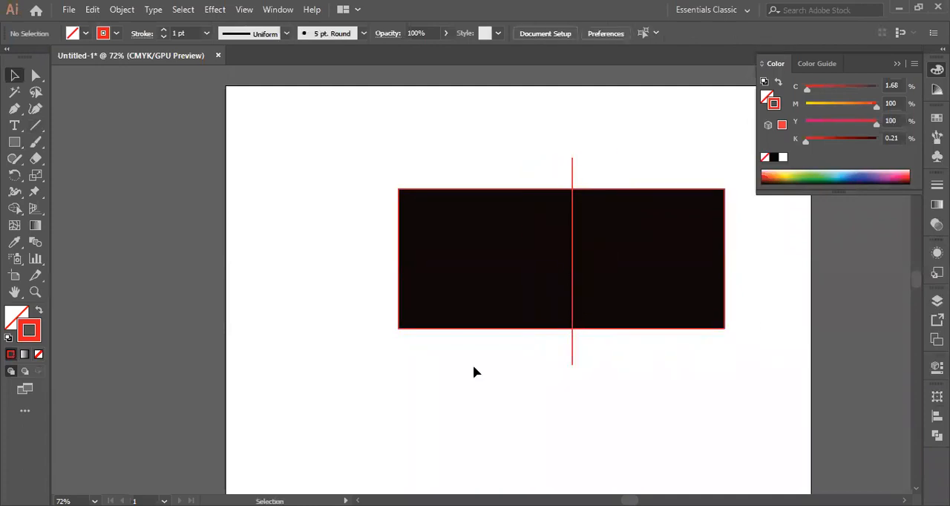
Select the rectangle with the line and apply Shape Builder with no fill to both halves
click(18, 210)
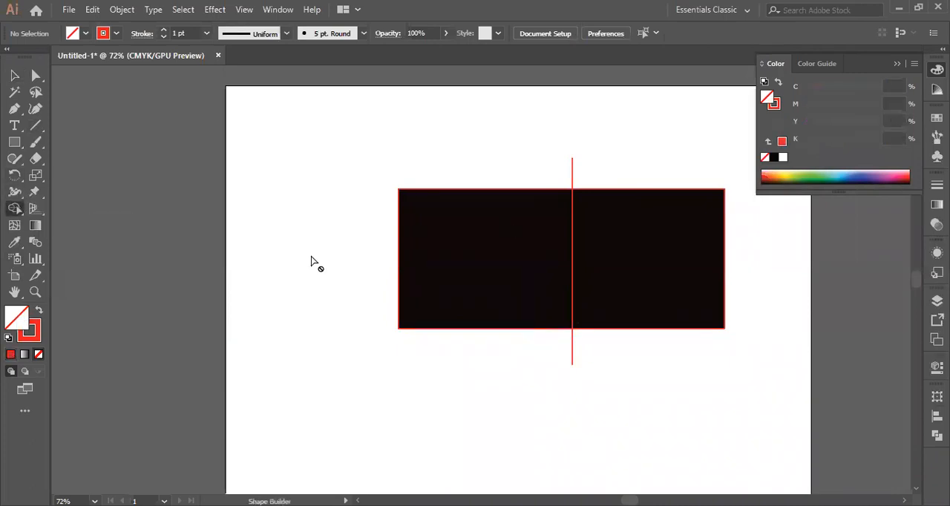
click(15, 75)
drag(309, 148, 681, 378)
drag(737, 383, 737, 383)
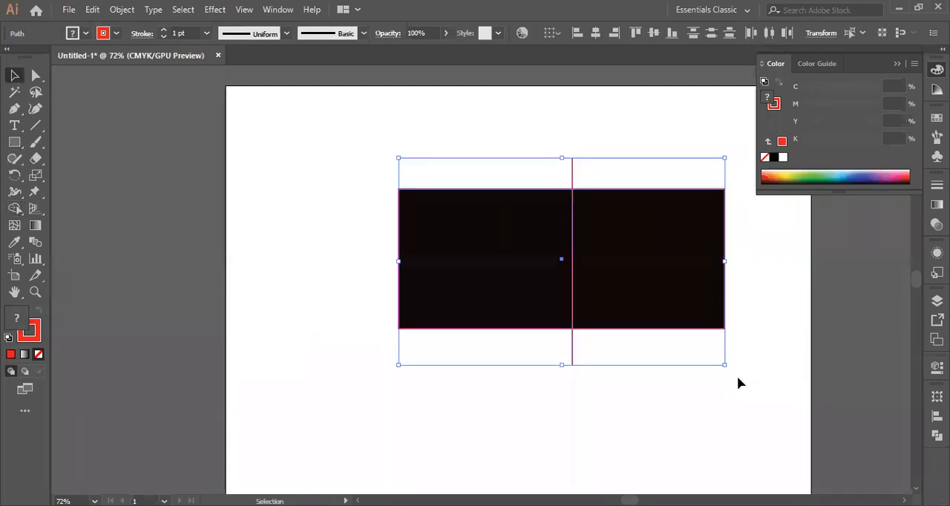
click(15, 210)
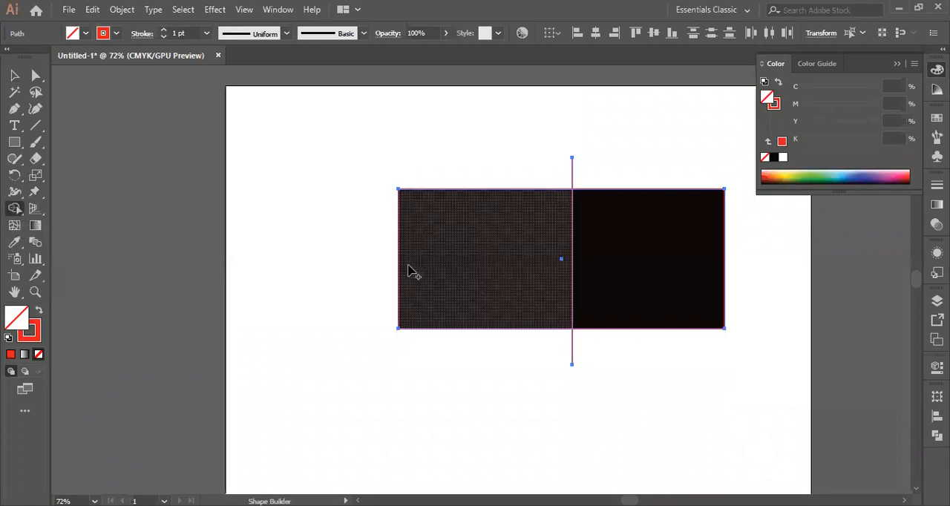
click(462, 271)
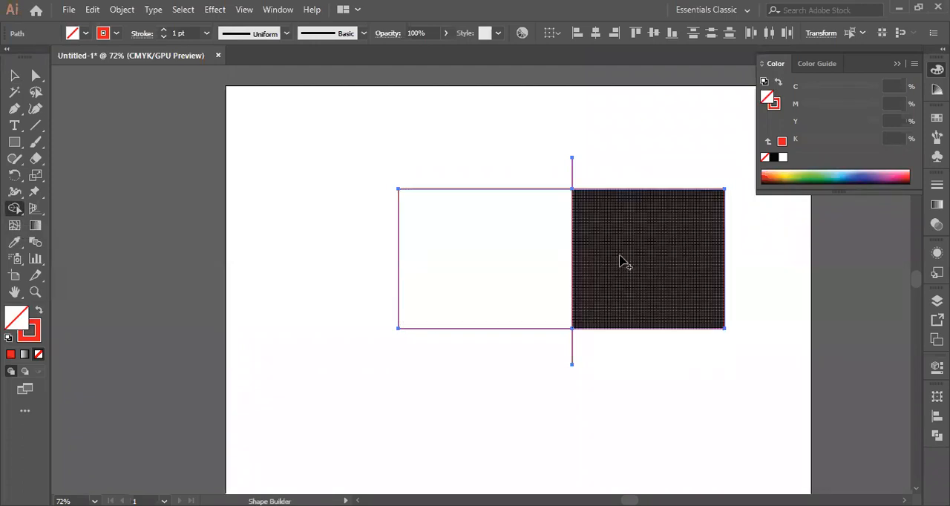
click(622, 261)
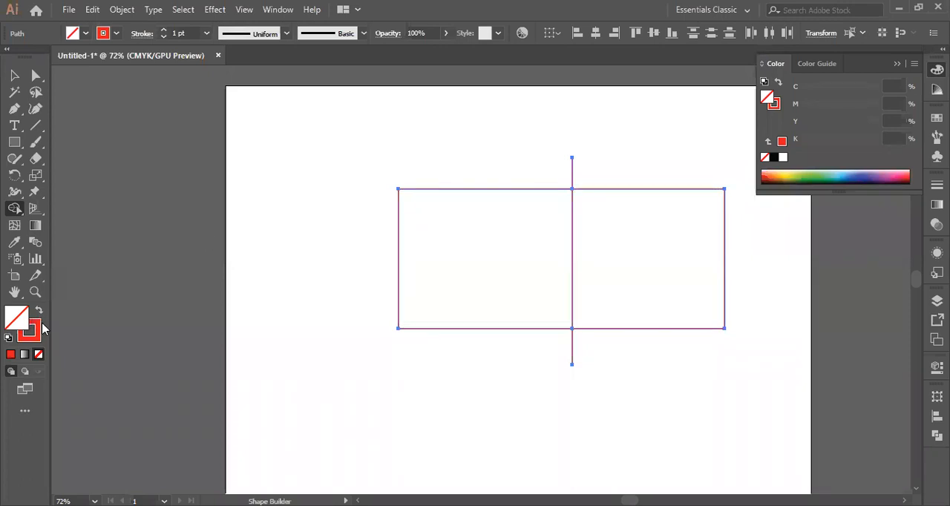
Undo the two unfilled Shape Builder operations and rebuild both halves of the rectangle with a black fill
key(ctrl+z)
key(ctrl+z)
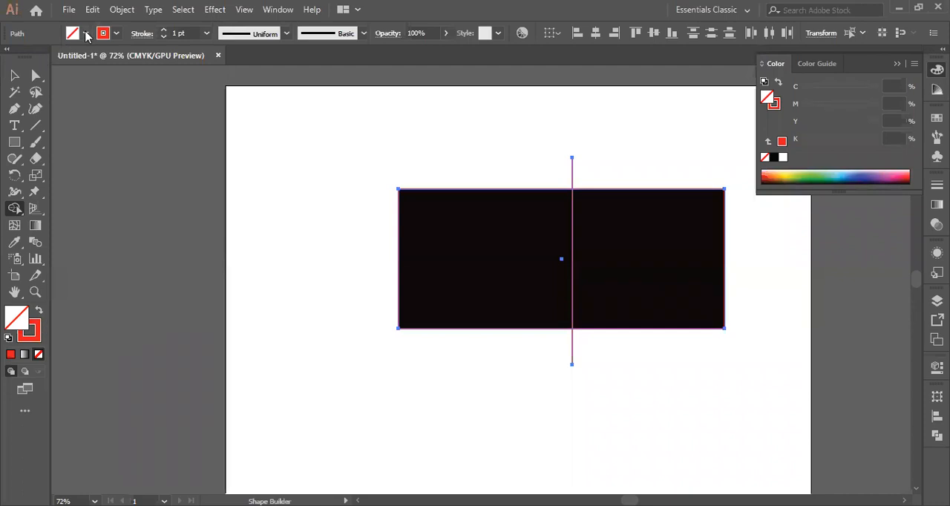
click(86, 35)
click(35, 58)
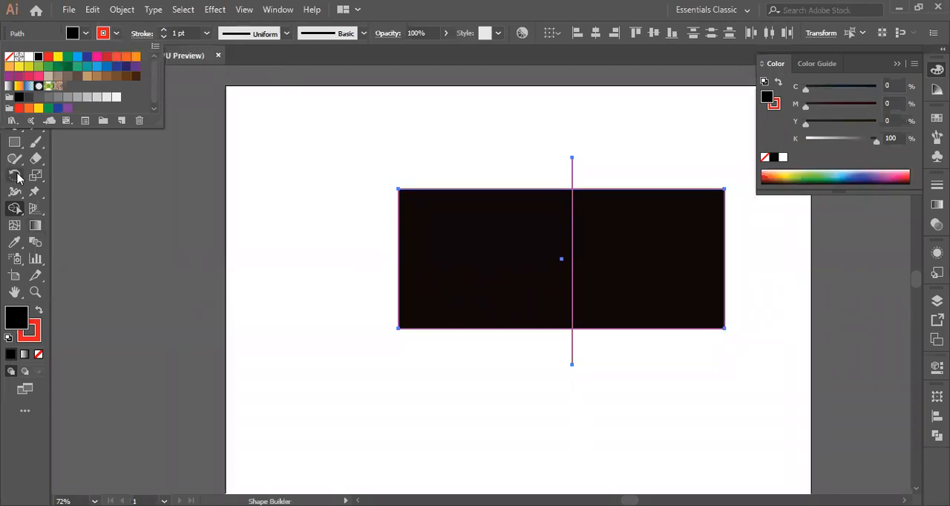
click(442, 245)
click(625, 248)
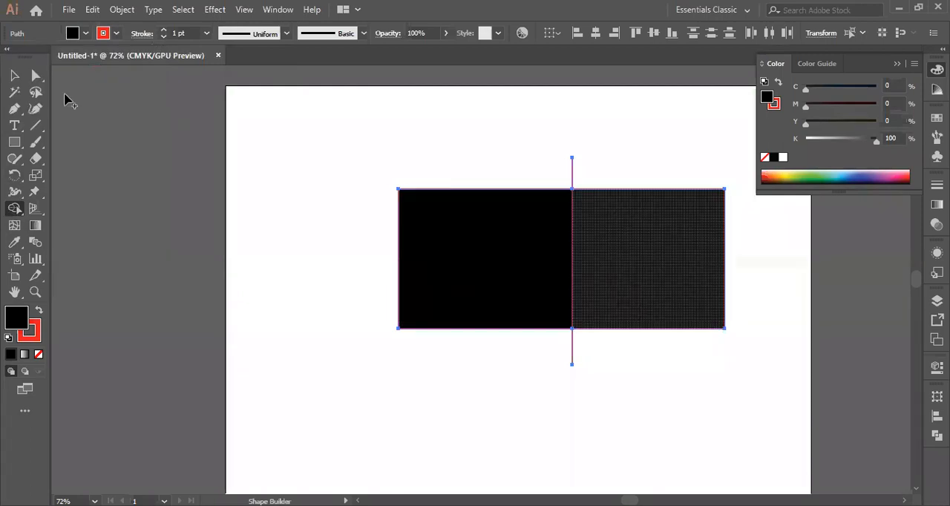
Deselect the artwork and move the rectangle's two halves apart, the left one leftward and the right one right and slightly down
click(13, 76)
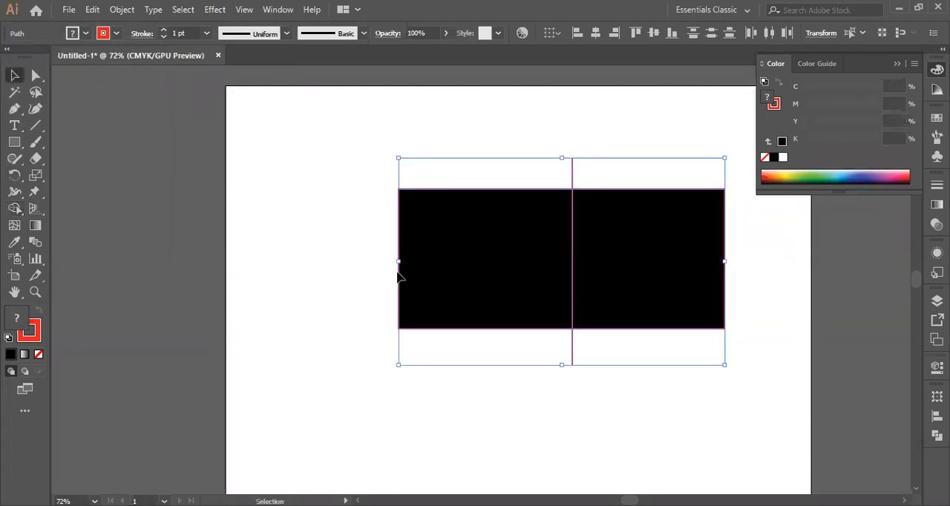
right_click(498, 230)
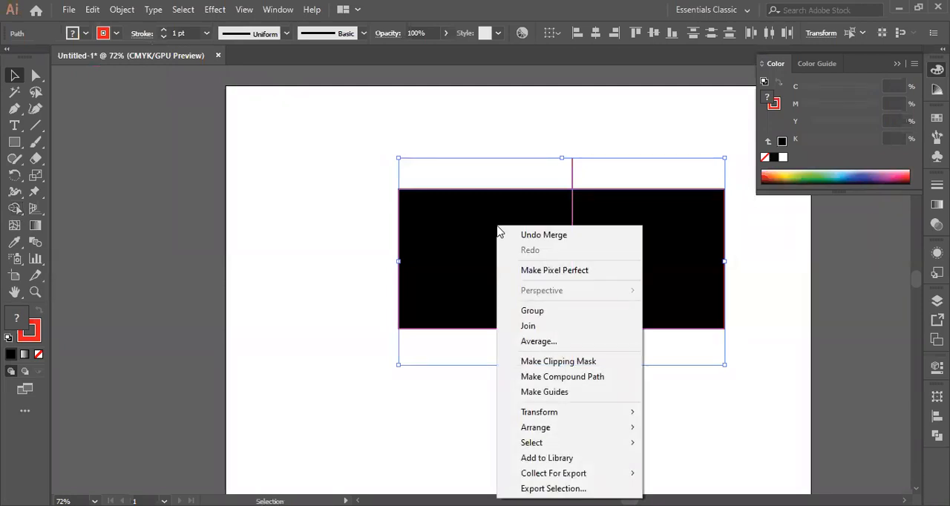
click(371, 245)
click(468, 241)
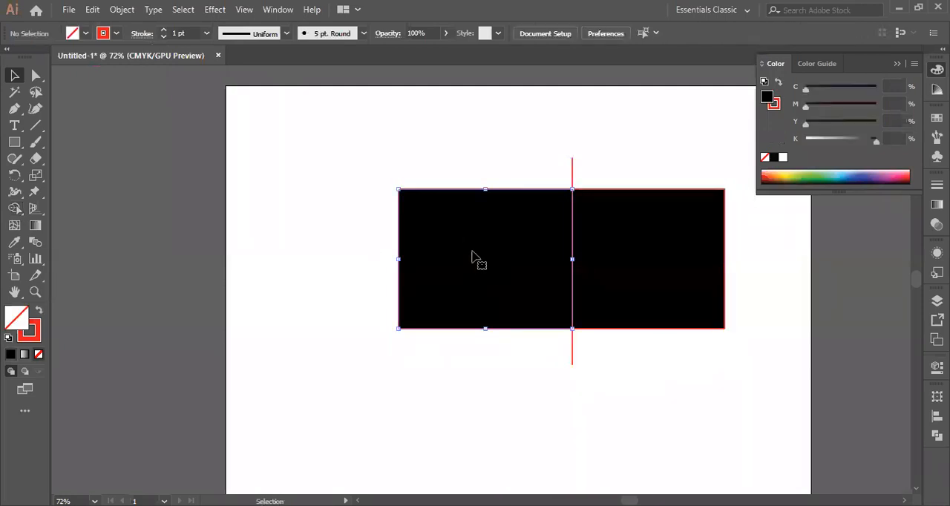
click(646, 273)
drag(462, 260, 315, 261)
drag(648, 267, 734, 289)
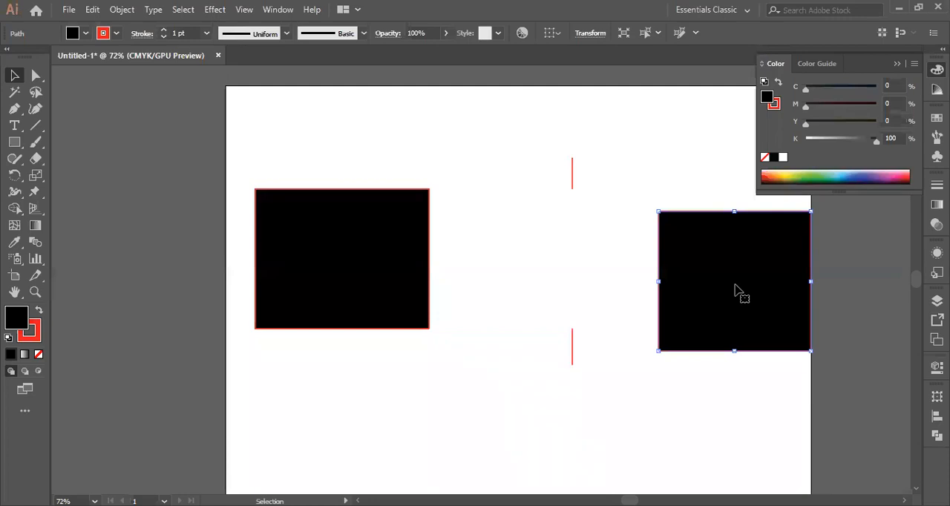
Undo the changes back to the single black rectangle without a stroke or dividing line
key(ctrl+z)
key(ctrl+z)
key(ctrl+z)
key(ctrl+z)
key(ctrl+z)
key(v)
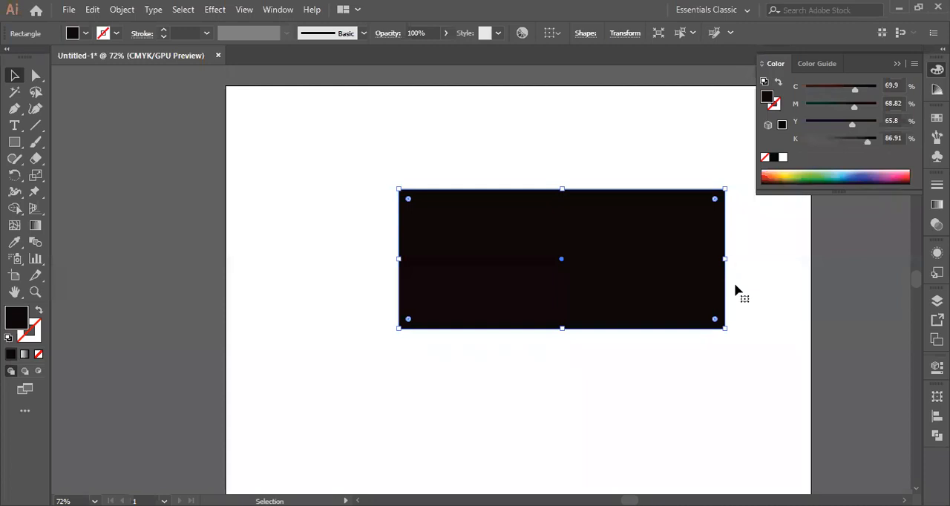
Draw a vertical line across the rectangle, left of its centre and past both edges, and give it a black fill
click(35, 127)
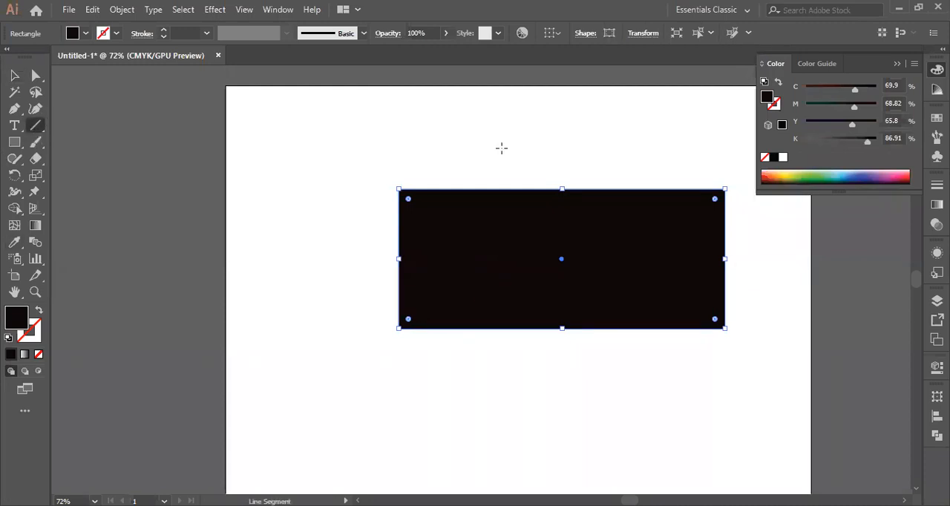
drag(511, 143, 510, 432)
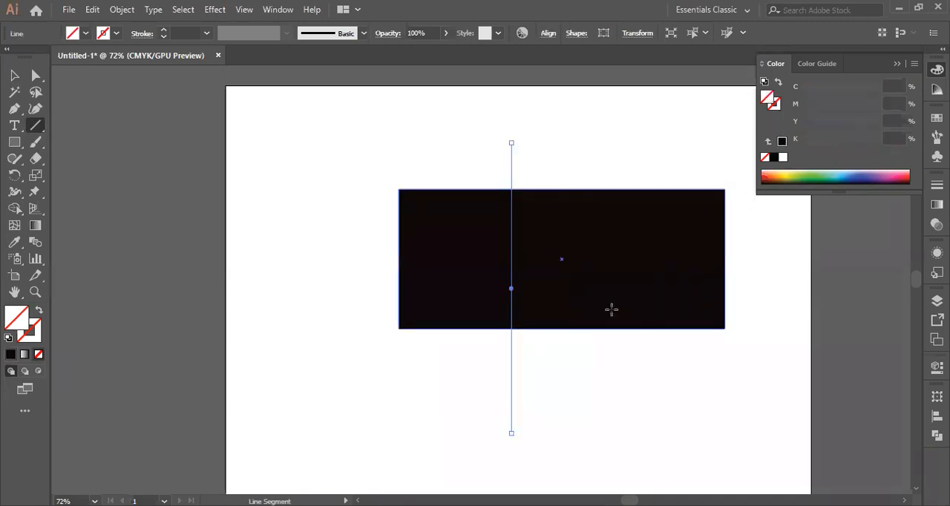
click(85, 35)
click(38, 57)
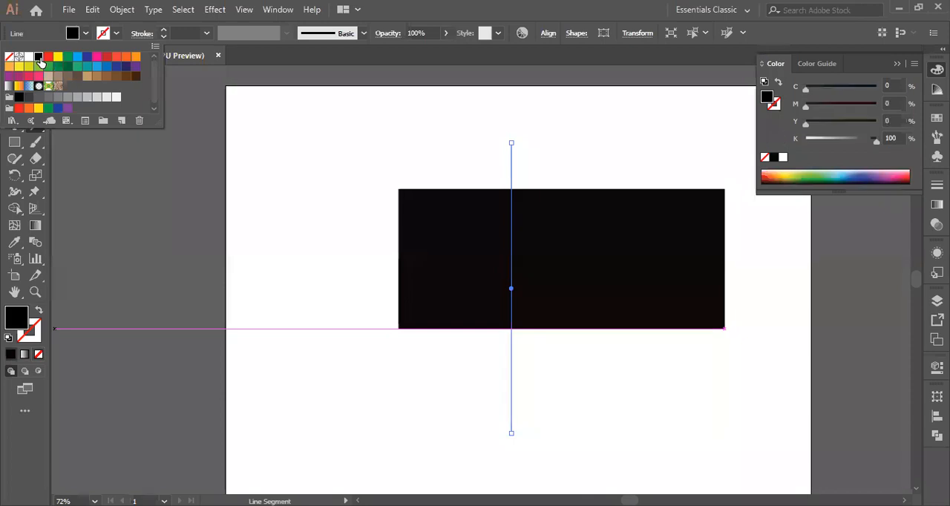
click(294, 227)
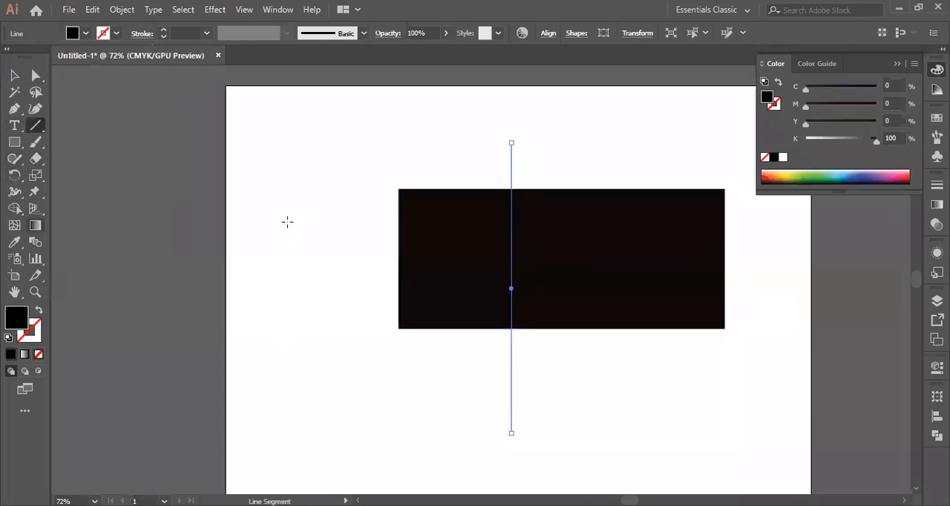
Select the rectangle together with the line and set their fill to the Black swatch
click(15, 75)
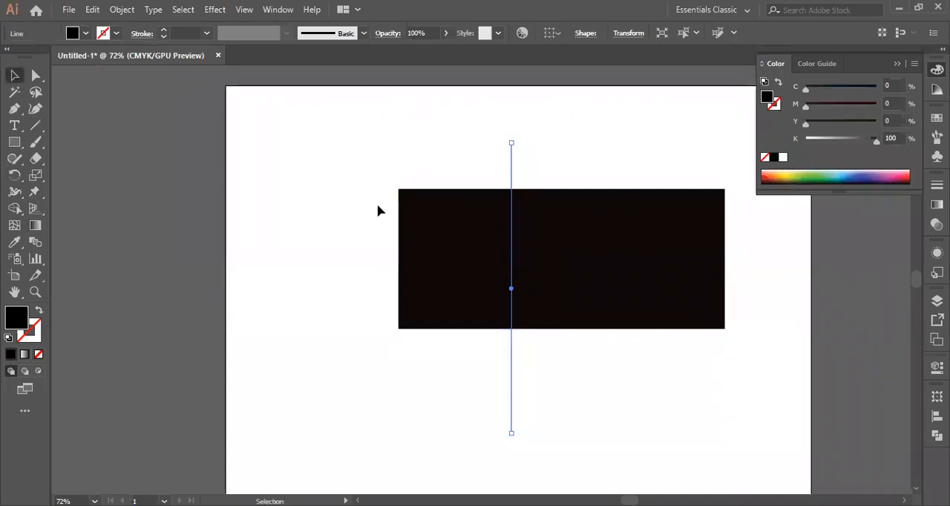
drag(349, 176, 737, 360)
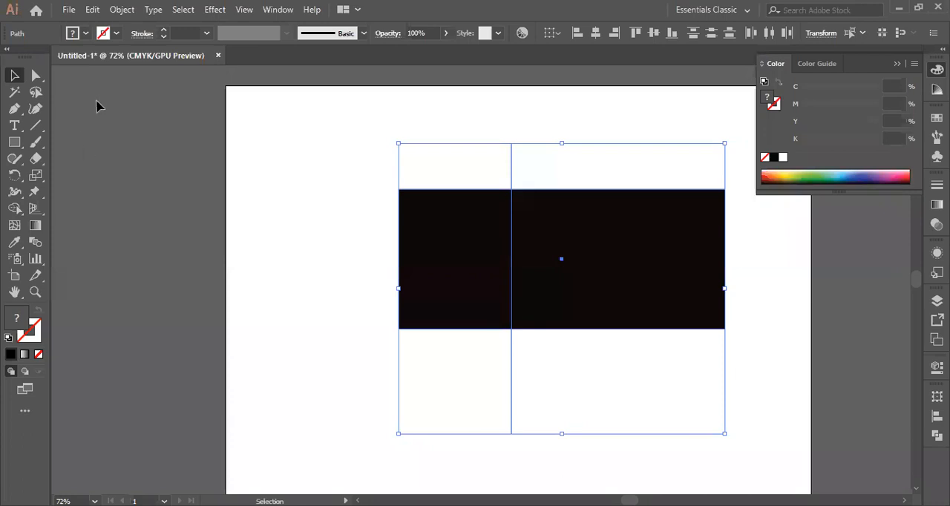
click(86, 34)
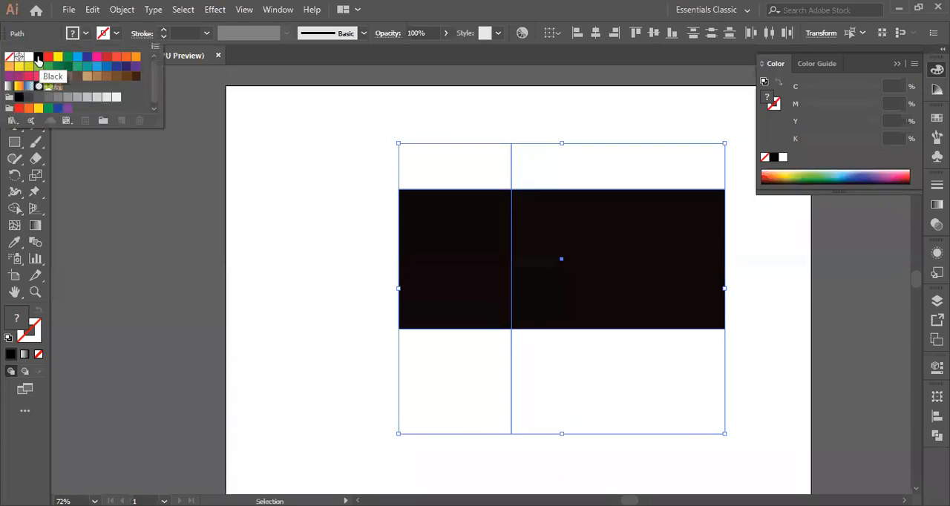
click(38, 59)
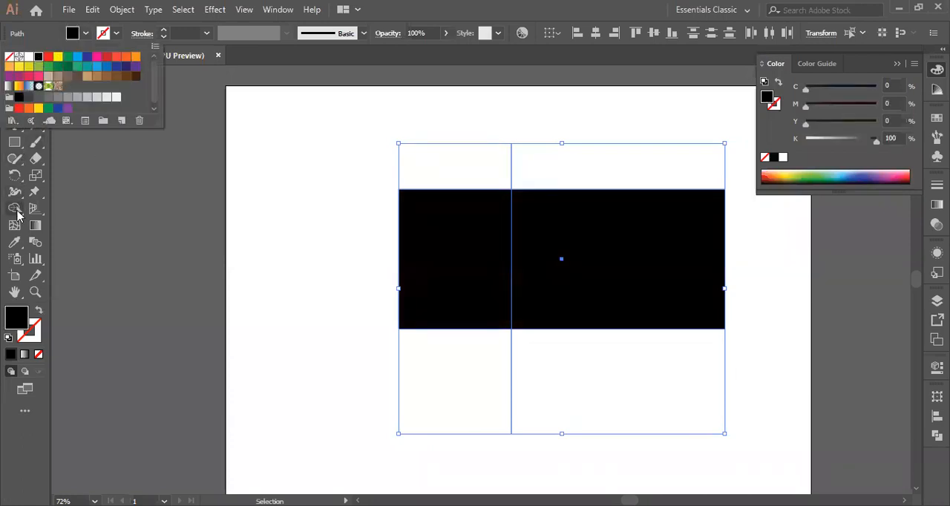
click(86, 34)
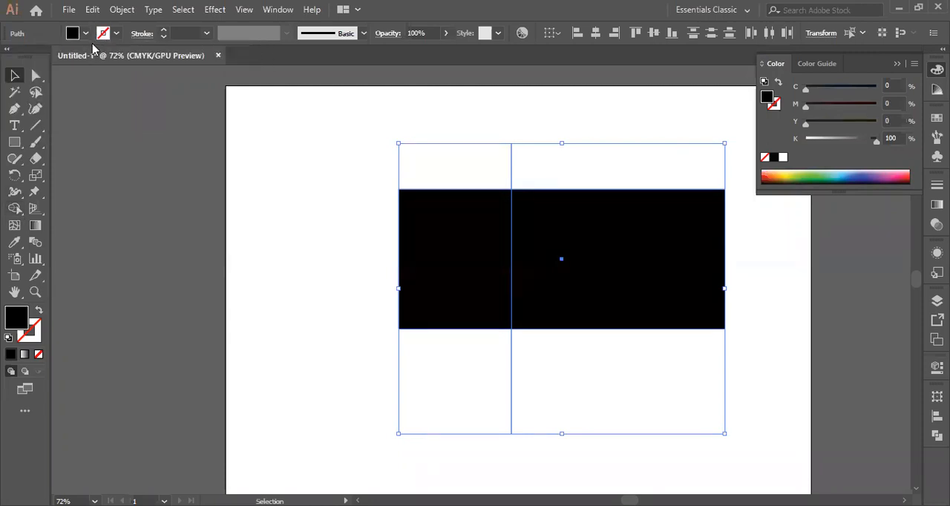
Sweep Shape Builder across the rectangle's two sections and move all the selected artwork toward the artboard's left edge
click(15, 211)
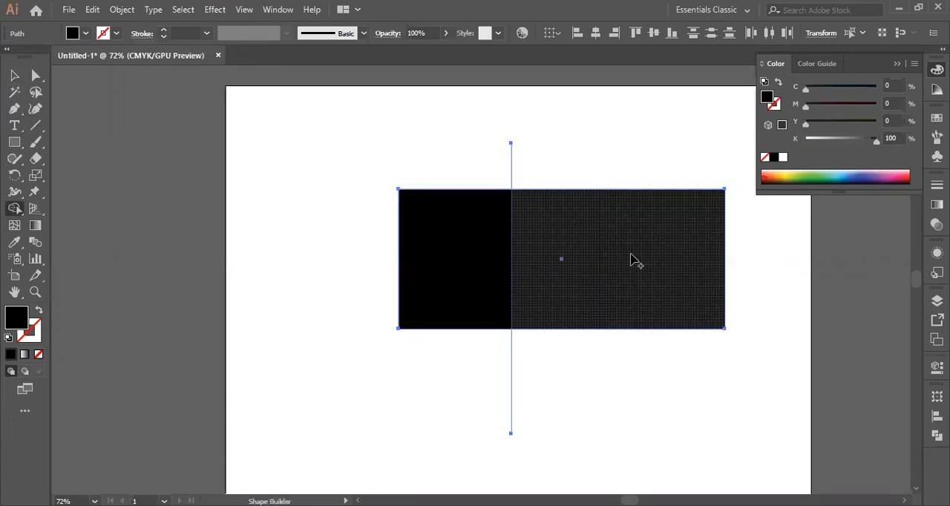
drag(465, 262, 613, 267)
key(v)
key(ctrl+a)
drag(466, 272, 310, 267)
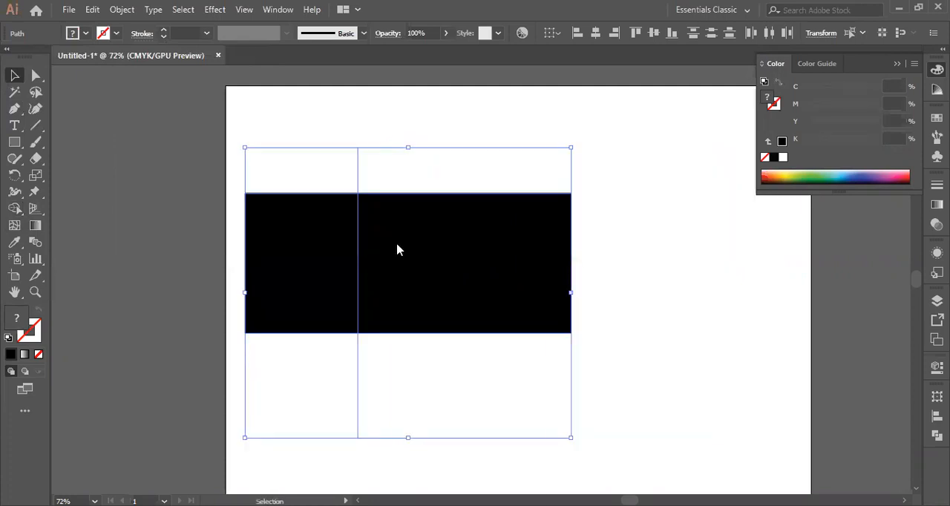
right_click(396, 246)
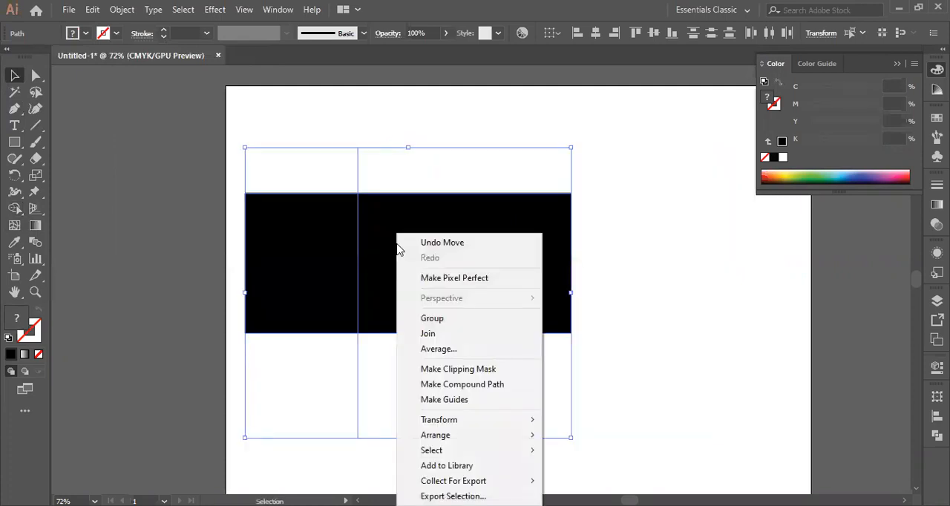
Apply Shape Builder to the larger section of the rectangle to the right of the dividing line
click(14, 210)
click(440, 255)
drag(540, 254, 581, 252)
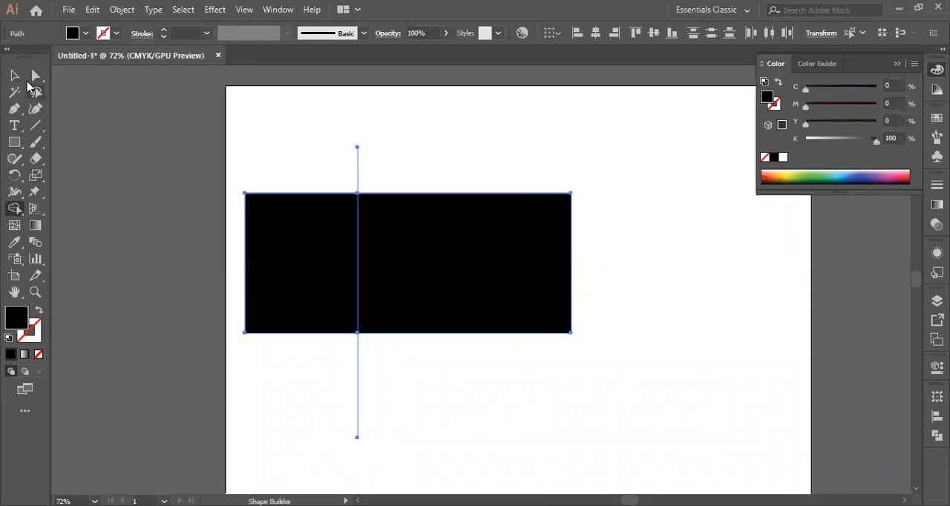
Move the two rectangle pieces apart horizontally, and bring the larger piece back against the smaller one
click(15, 75)
right_click(459, 243)
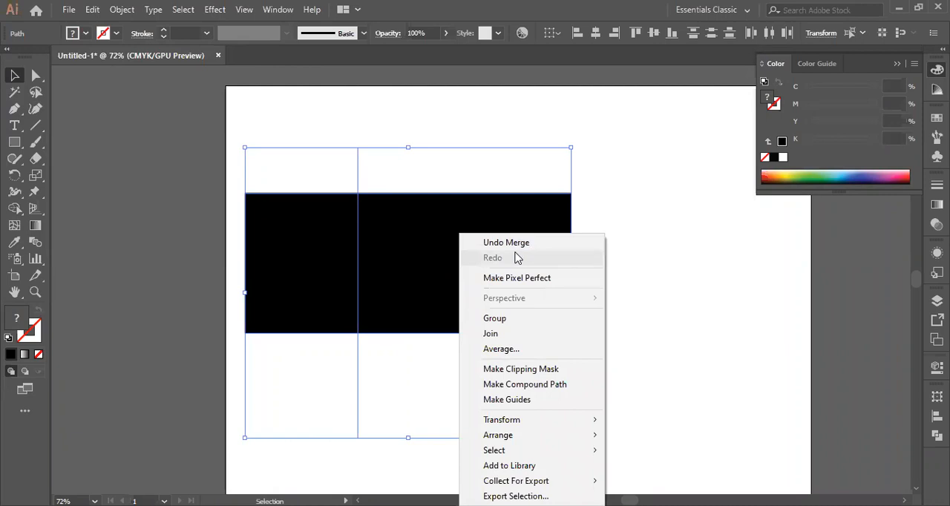
click(493, 245)
click(645, 248)
drag(440, 268, 579, 267)
drag(345, 284, 288, 283)
click(383, 137)
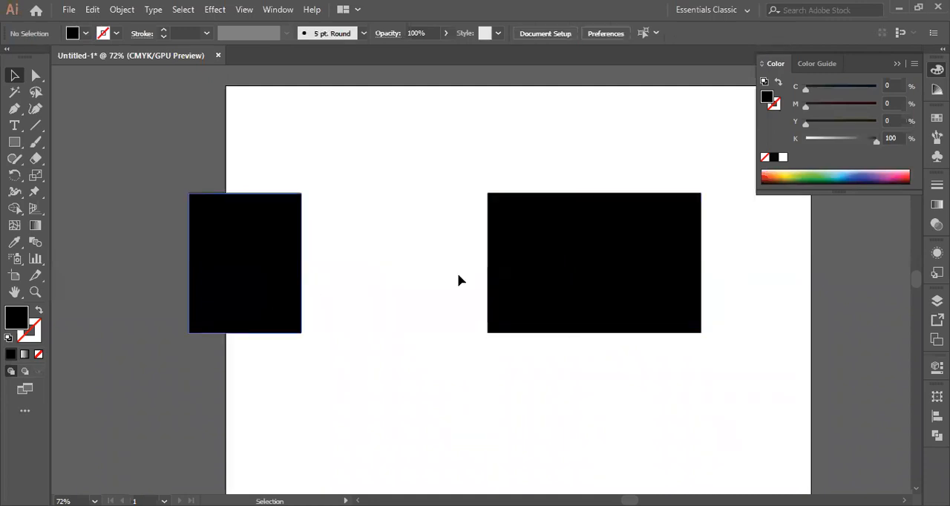
drag(560, 277, 372, 276)
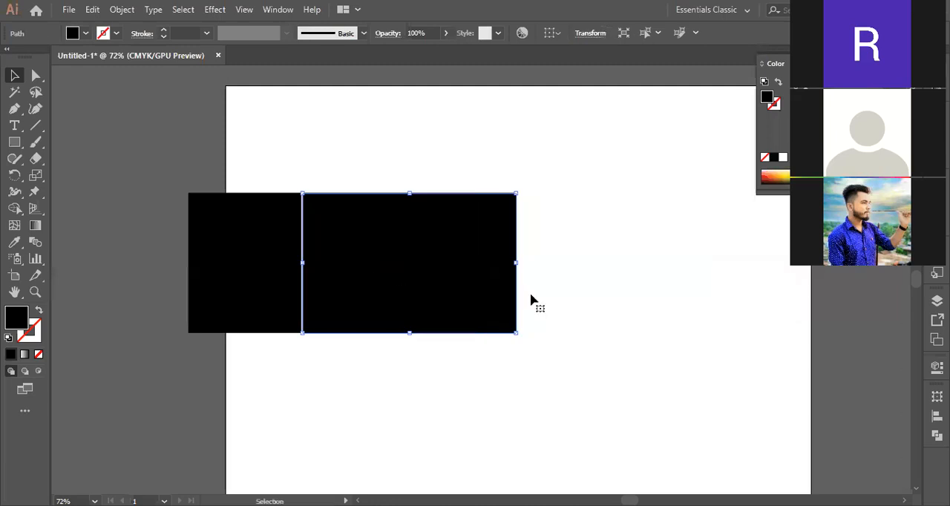
Draw a black, nearly circular ellipse on the artboard to the lower right of the rectangle pieces
right_click(13, 146)
click(68, 176)
scroll(621, 320, down, 4)
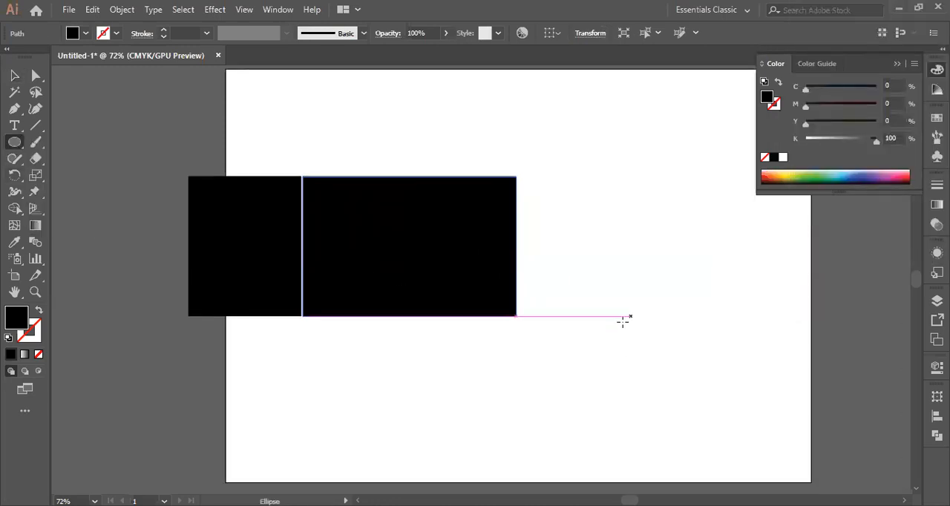
mouse_move(568, 197)
mouse_down()
mouse_move(600, 253)
mouse_move(725, 358)
mouse_up()
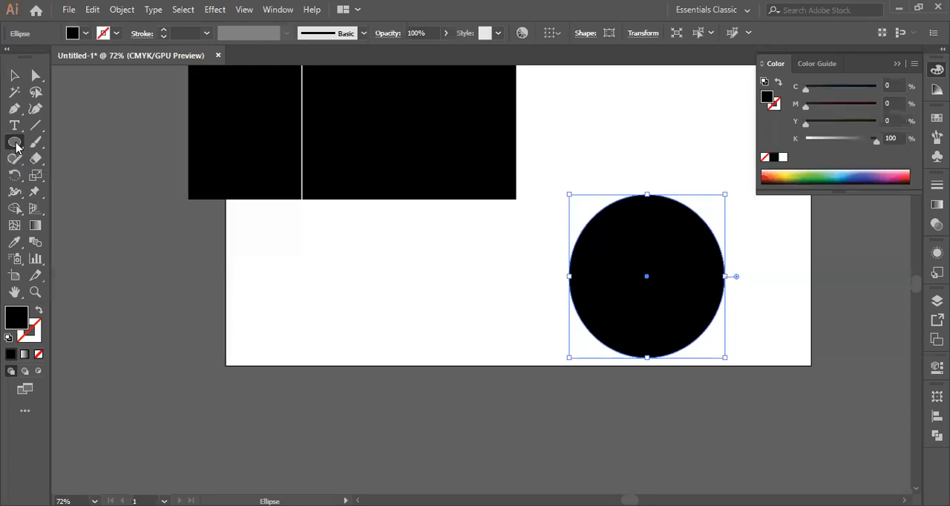
Draw an arc with the Arc tool and move it so it crosses the circle's upper-right part
scroll(352, 277, up, 1)
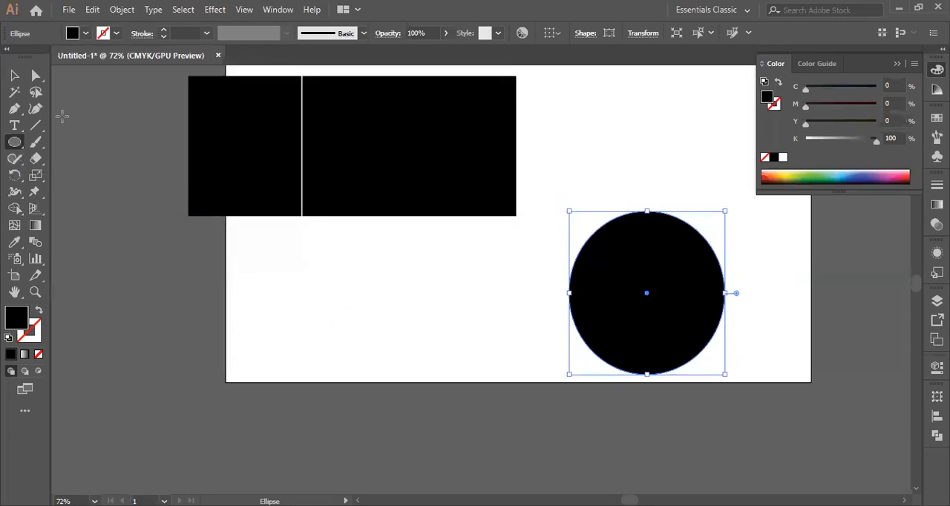
drag(39, 128, 113, 149)
drag(670, 270, 791, 405)
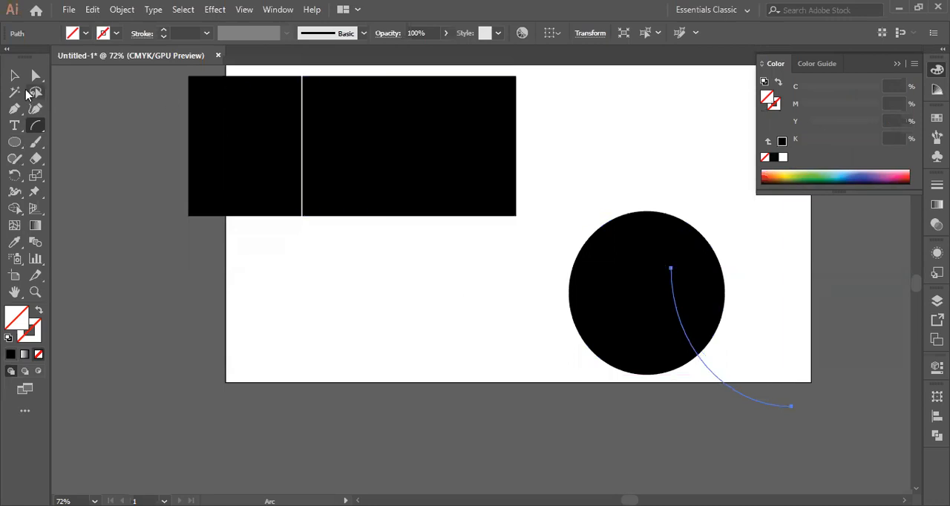
click(14, 75)
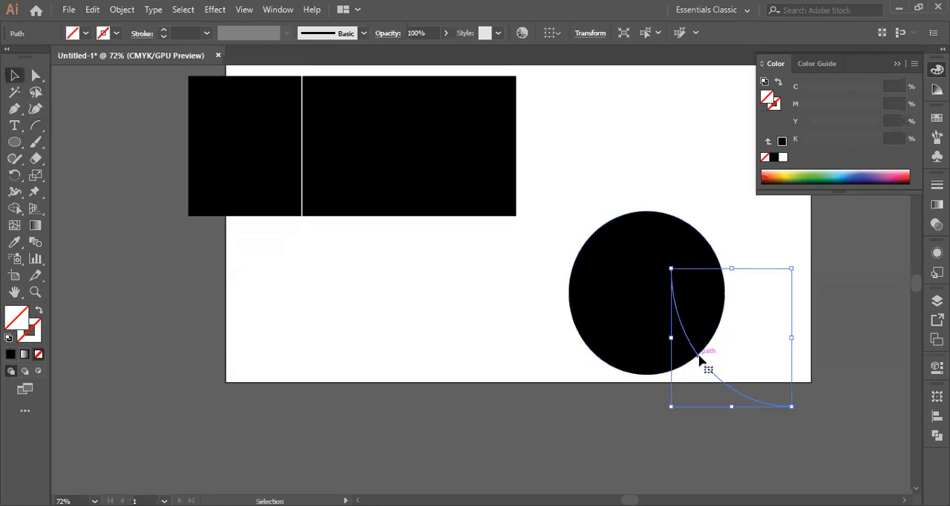
drag(700, 360, 683, 278)
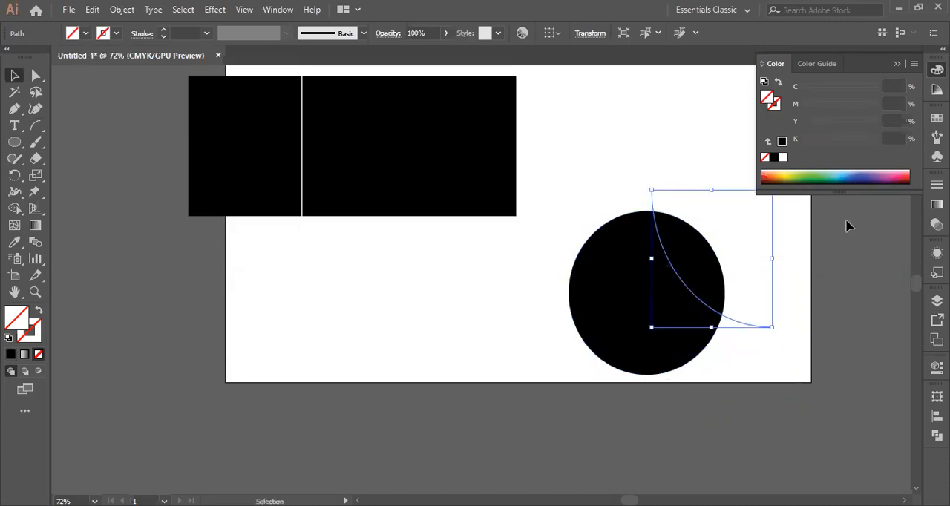
click(460, 273)
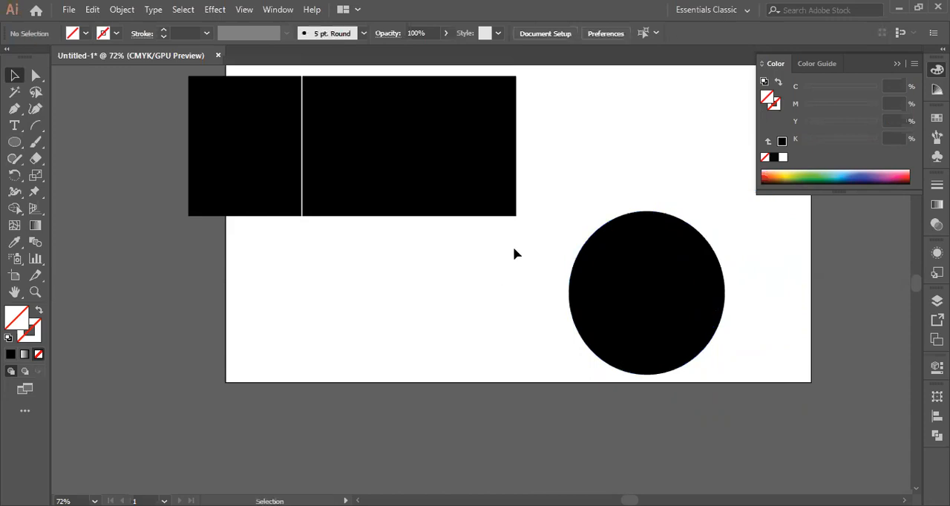
Select the circle together with the arc, set their fill to the Black swatch, and activate Shape Builder
drag(537, 181, 774, 391)
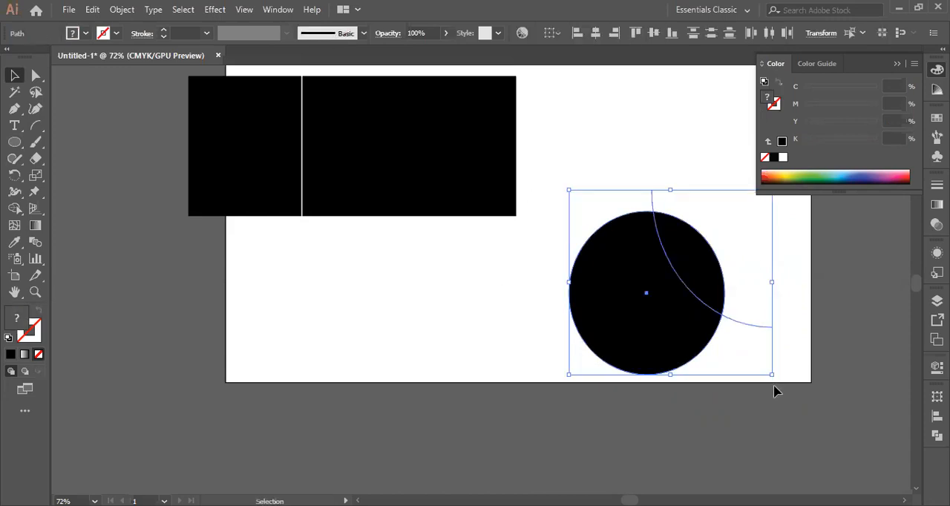
click(85, 33)
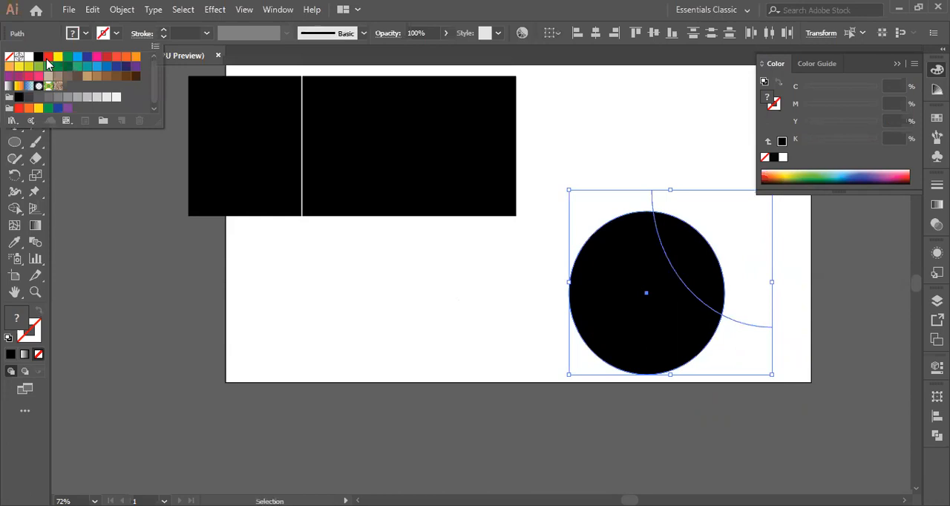
click(38, 57)
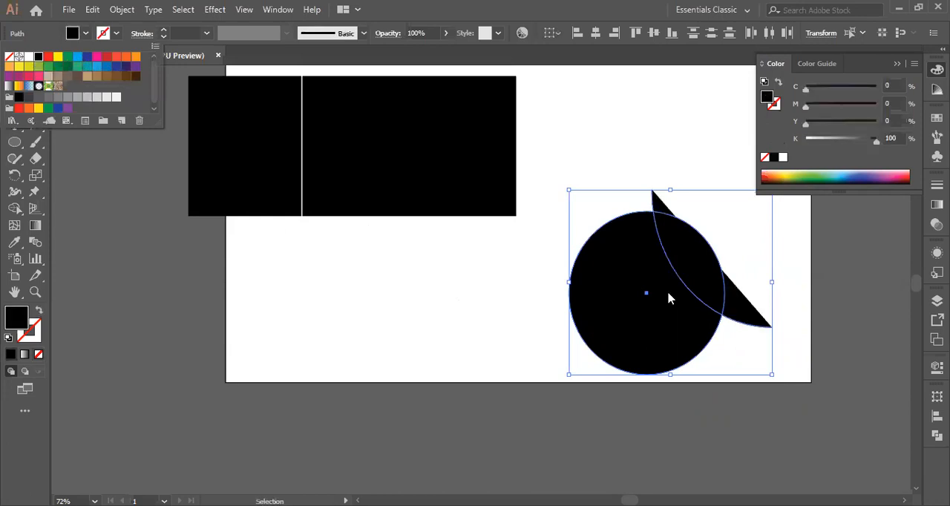
click(14, 210)
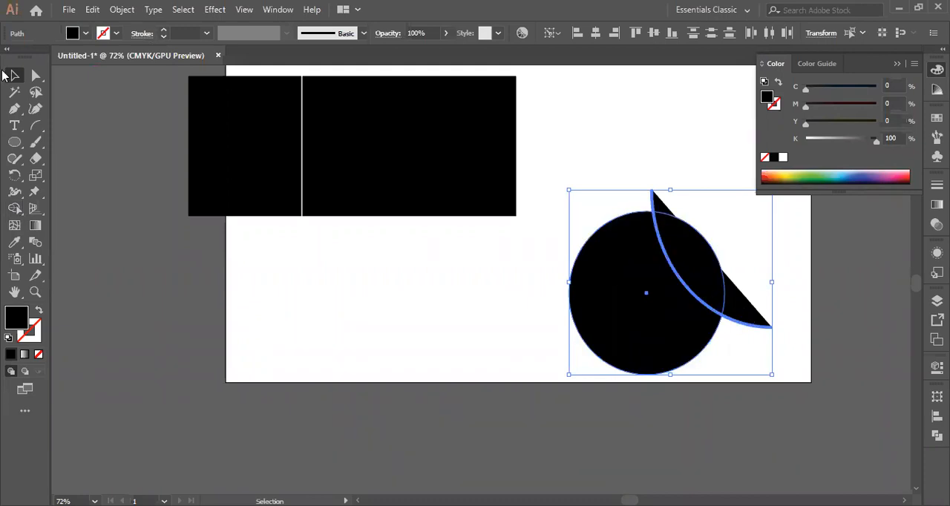
Clear the joint selection and move the circle away from the arc to below the rectangle
right_click(694, 265)
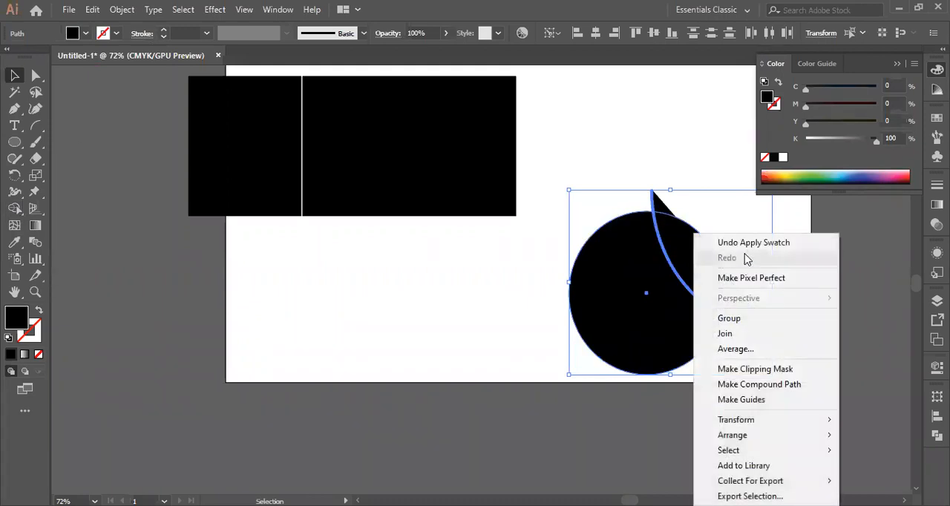
click(468, 313)
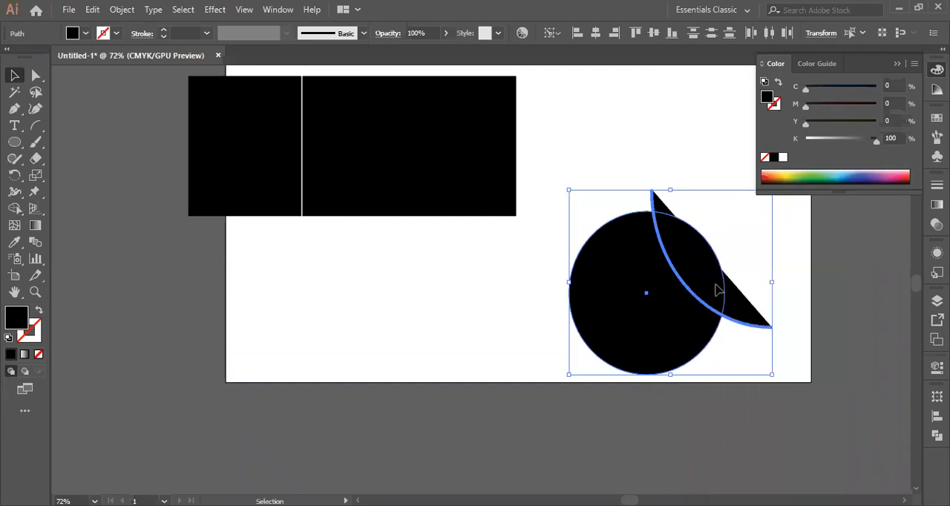
click(674, 305)
drag(663, 302, 463, 323)
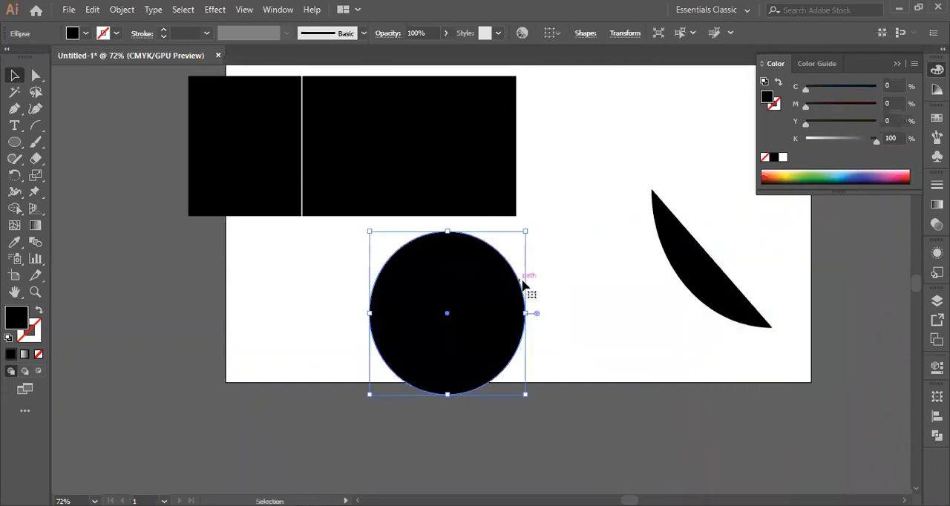
Swap the arc's fill and stroke, and place the arc across the upper-right part of the relocated circle
click(701, 289)
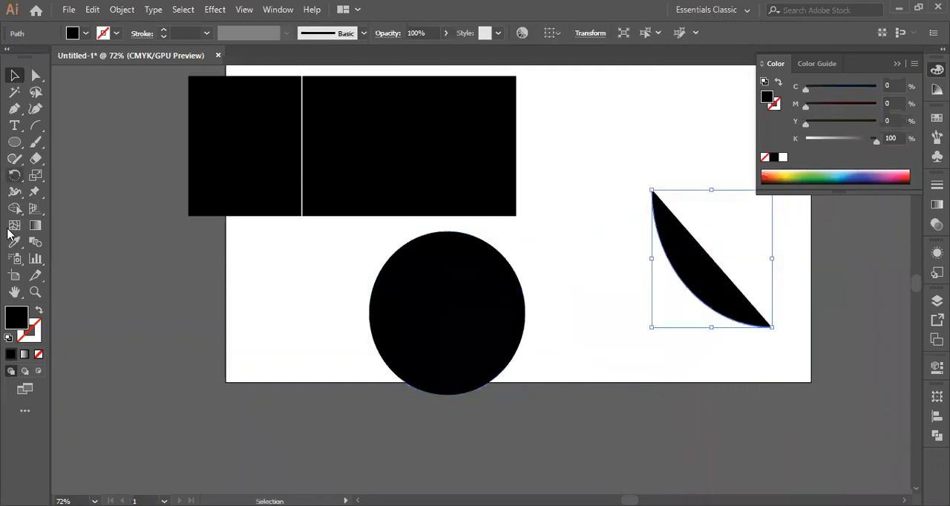
click(39, 311)
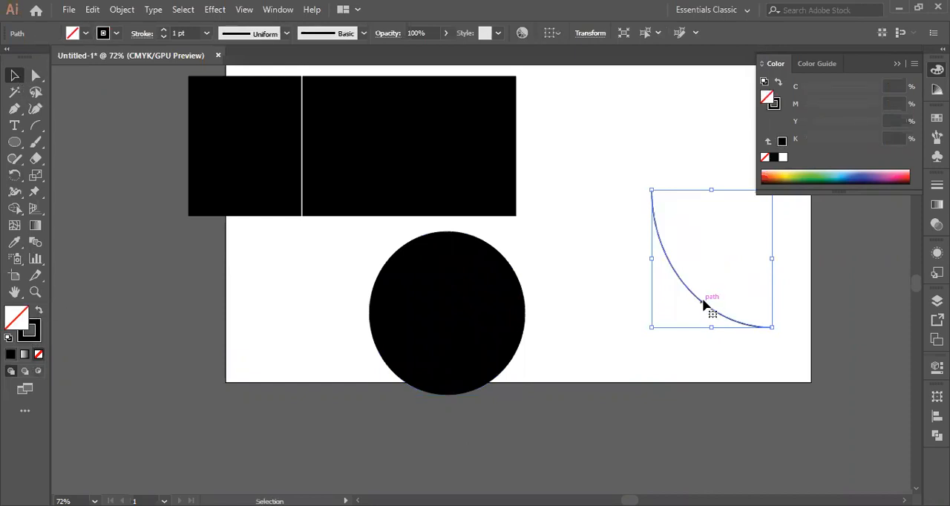
drag(699, 302, 488, 337)
click(273, 279)
click(386, 354)
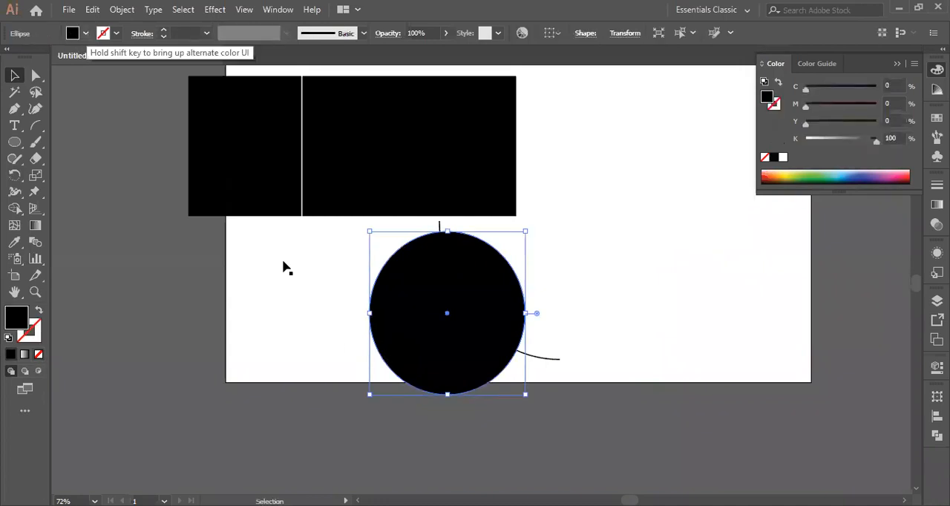
click(545, 361)
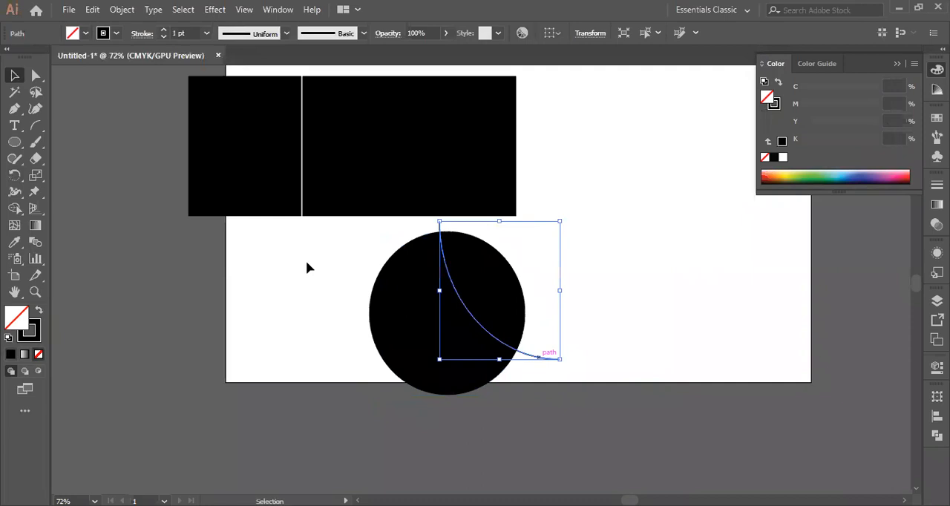
Select the circle with the arc, try Shape Builder on the two sections either side of it, and undo the changes
drag(324, 269, 693, 339)
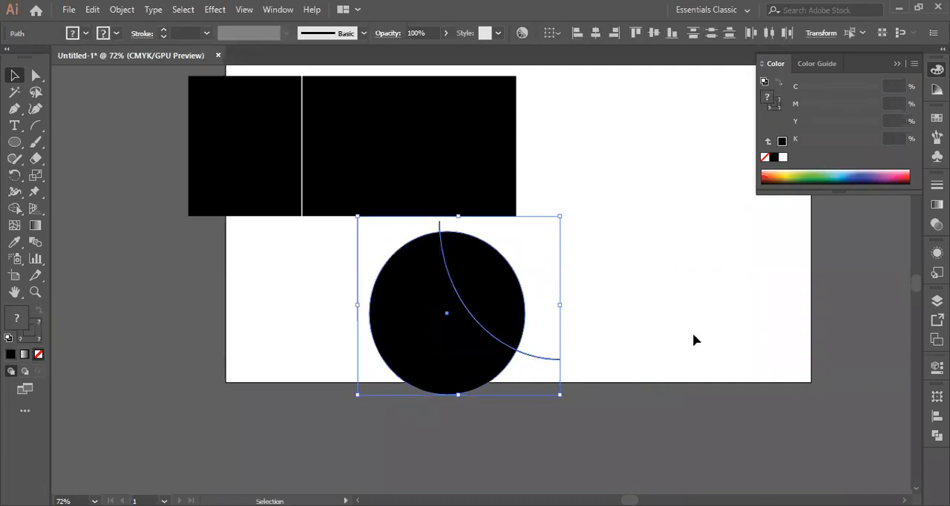
click(14, 208)
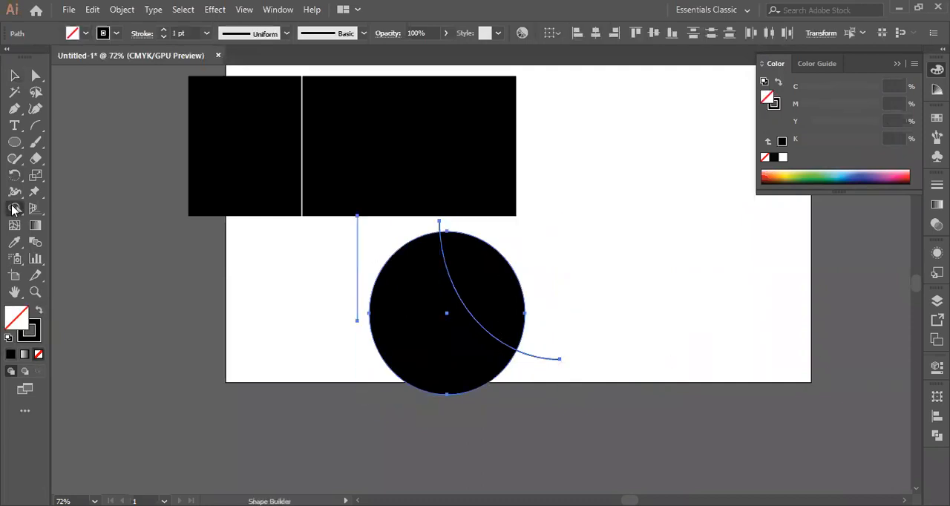
click(409, 314)
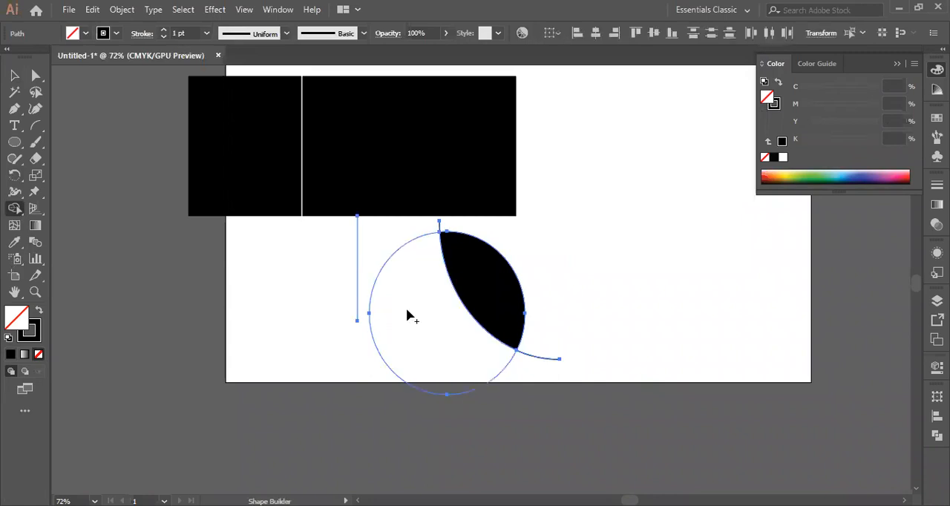
click(468, 283)
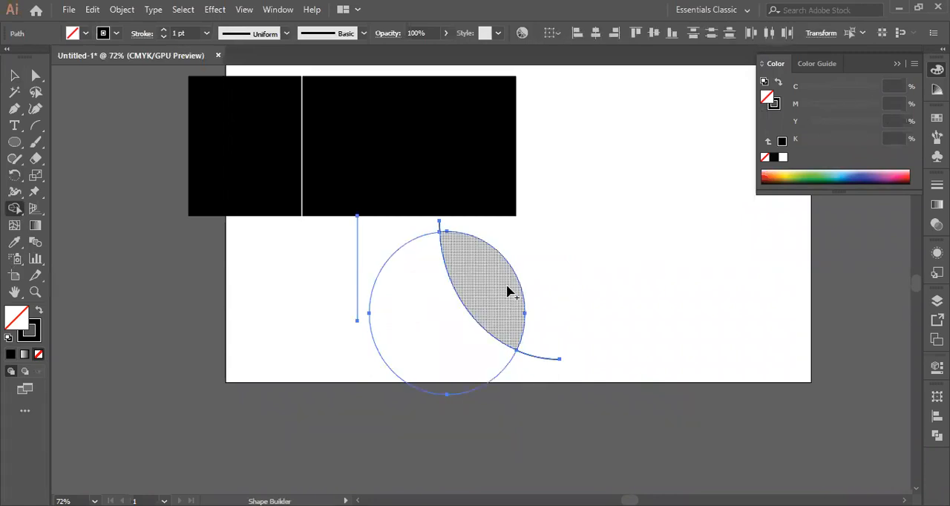
key(ctrl+z)
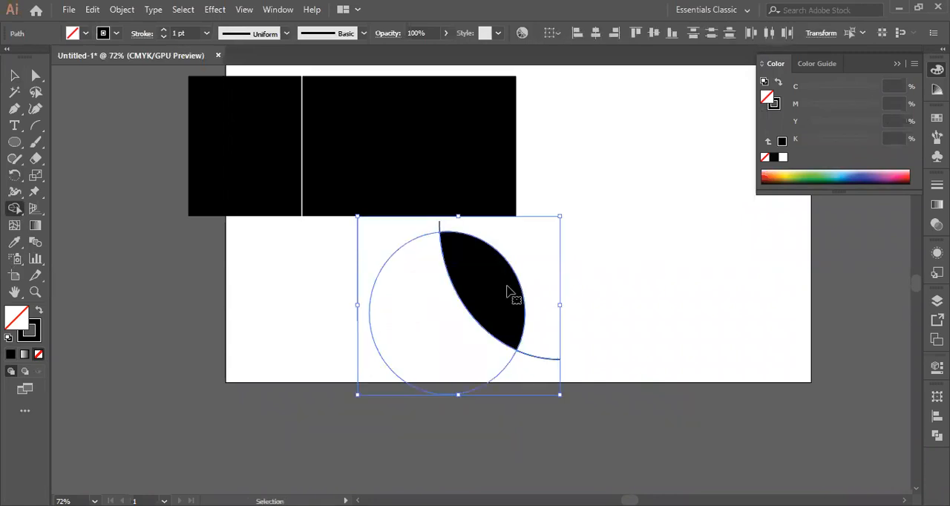
key(ctrl+z)
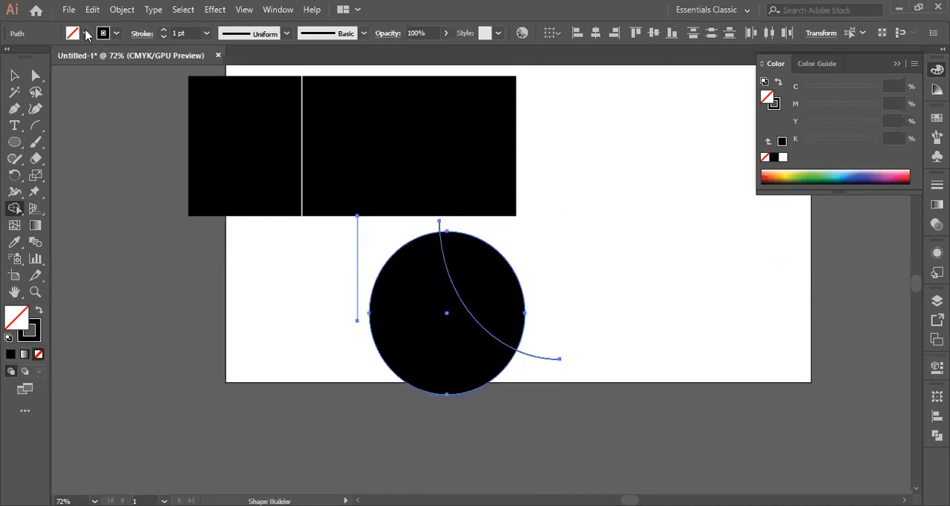
Set the fill to the Black swatch and apply Shape Builder to the circle's larger section beside the arc
click(85, 33)
click(38, 56)
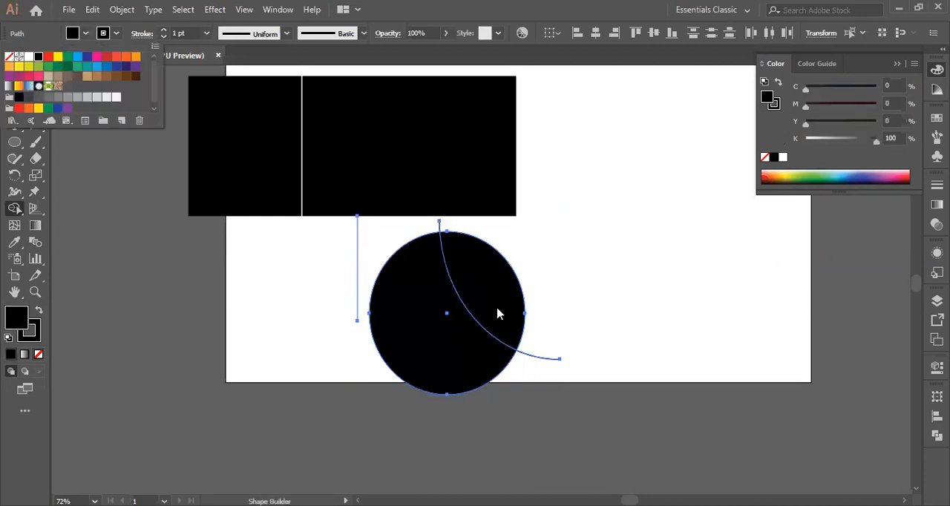
click(15, 209)
click(405, 328)
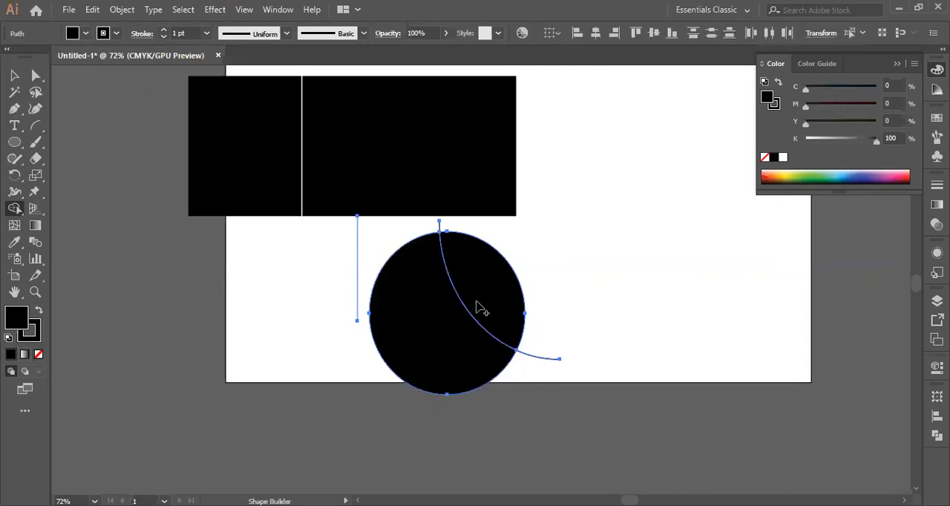
click(446, 367)
Move the selected circle and arc together slightly toward the lower left, and deselect them
click(14, 75)
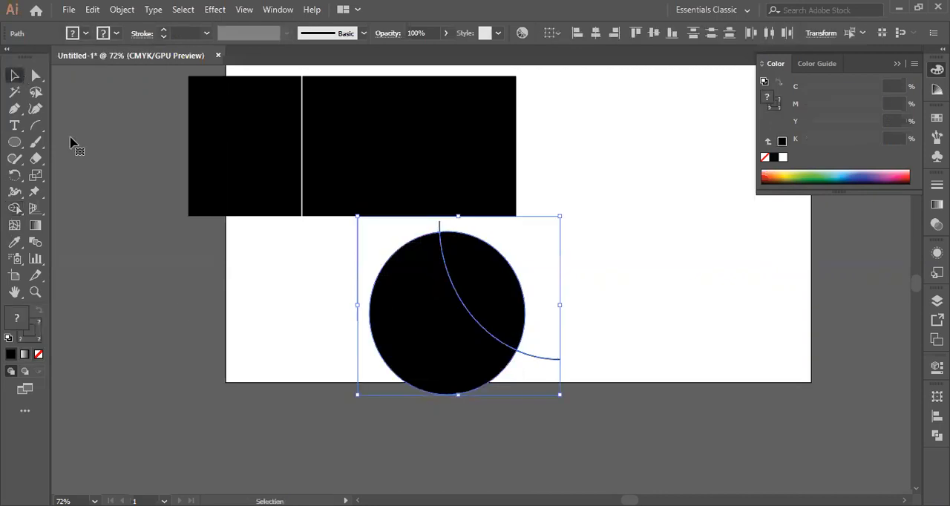
right_click(436, 331)
click(478, 73)
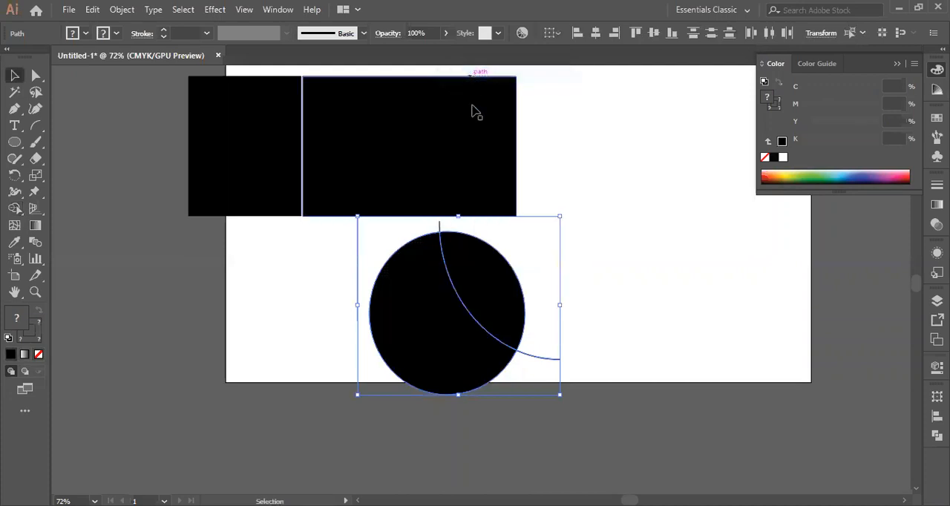
drag(409, 339, 433, 341)
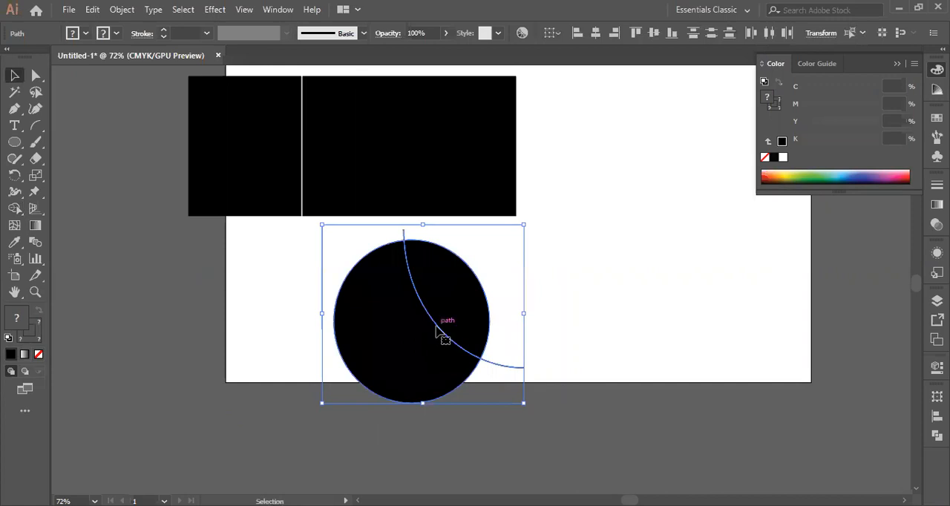
right_click(414, 296)
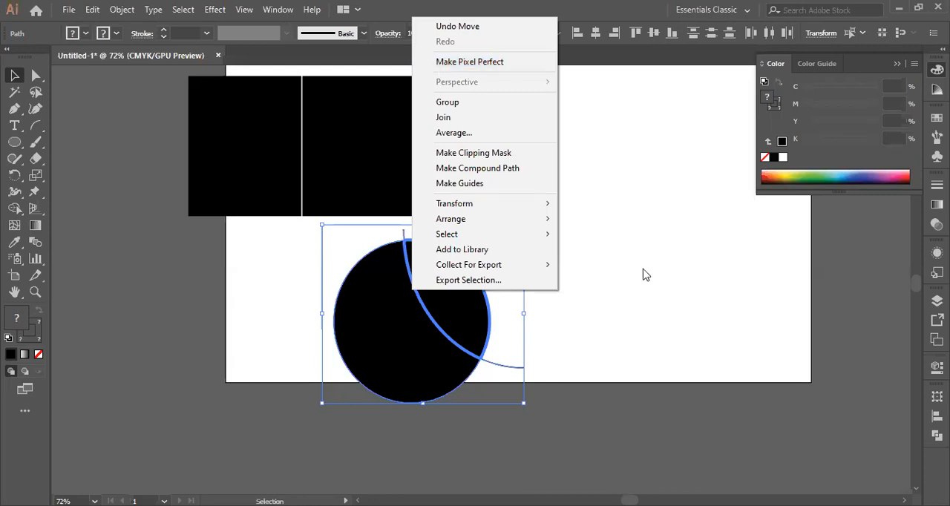
click(633, 236)
click(428, 317)
Undo the moves, fills and Shape Builder changes back to the black circle at its original place
key(ctrl+z)
key(ctrl+z)
key(ctrl+z)
key(ctrl+z)
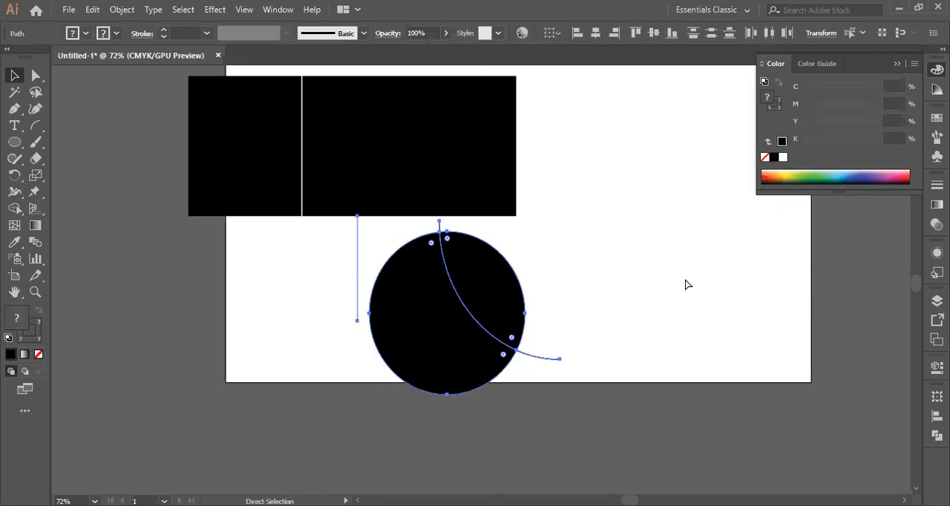
key(ctrl+z)
key(ctrl+z)
key(ctrl+z)
key(ctrl+z)
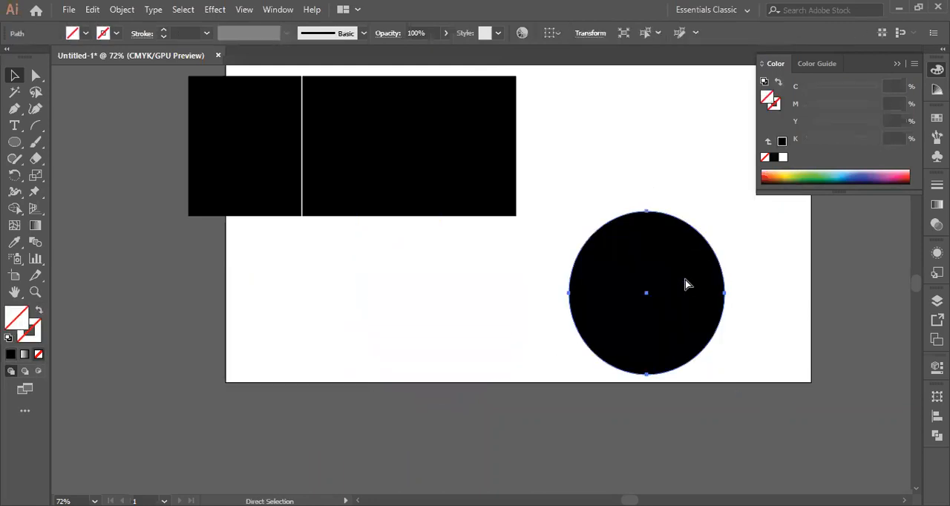
Move the circle to below the rectangle and draw a new arc passing down through its right part
drag(657, 328, 498, 352)
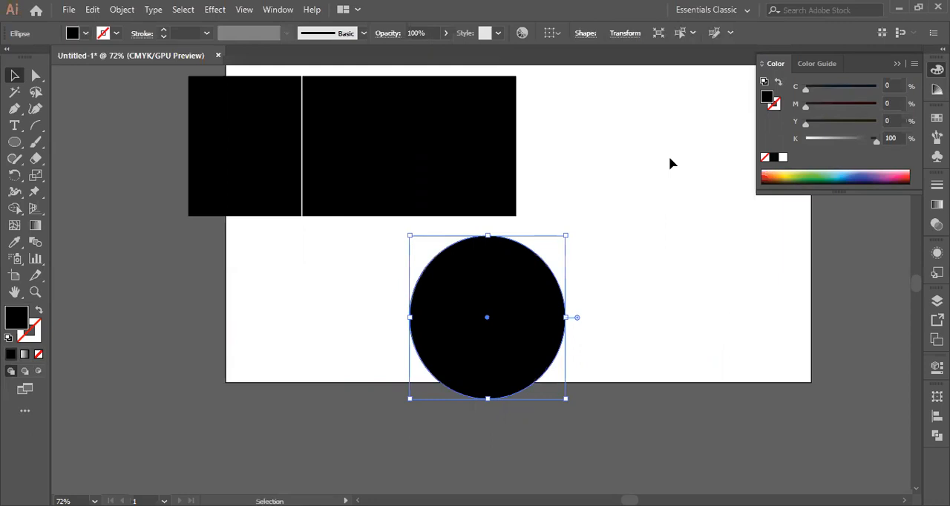
click(670, 161)
click(35, 125)
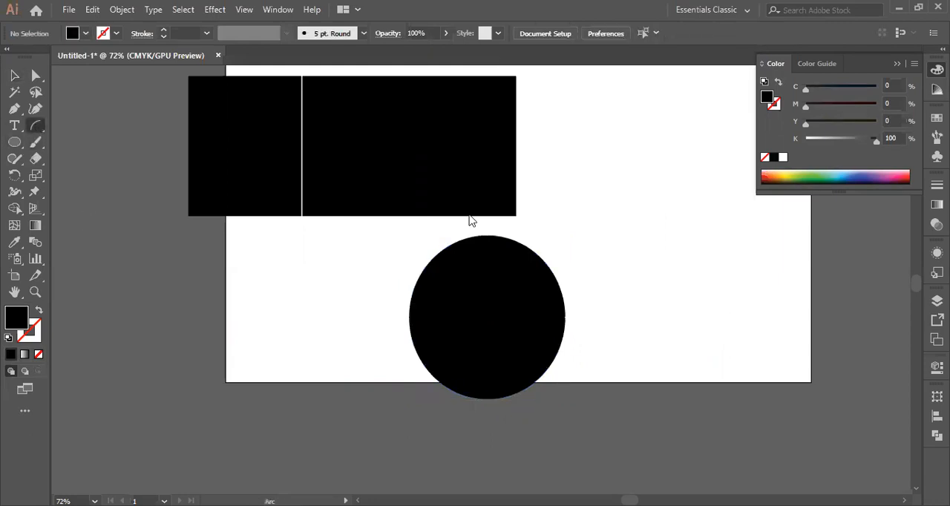
mouse_move(531, 217)
mouse_down()
mouse_move(604, 451)
mouse_move(600, 430)
mouse_up()
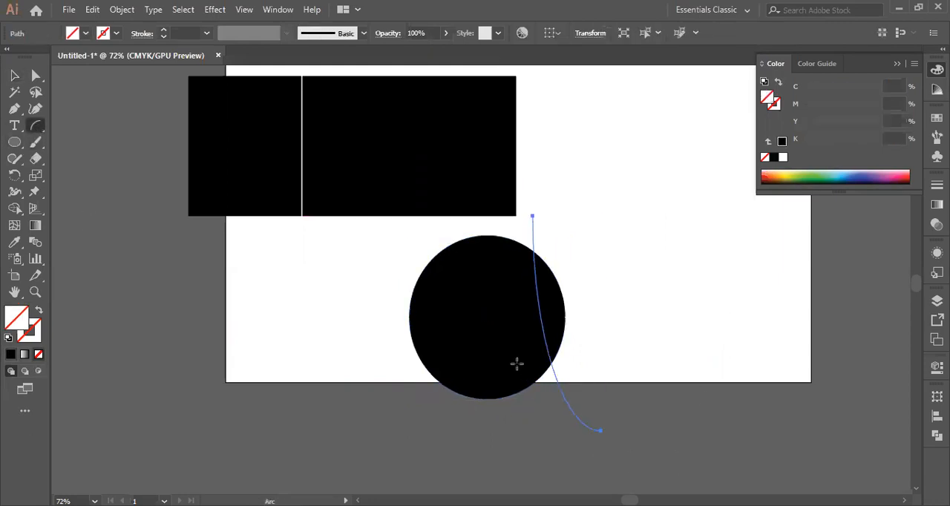
Set the stroke of the selected arc over the circle to red using the Color Picker
click(14, 75)
click(29, 338)
double_click(29, 342)
click(739, 196)
click(895, 188)
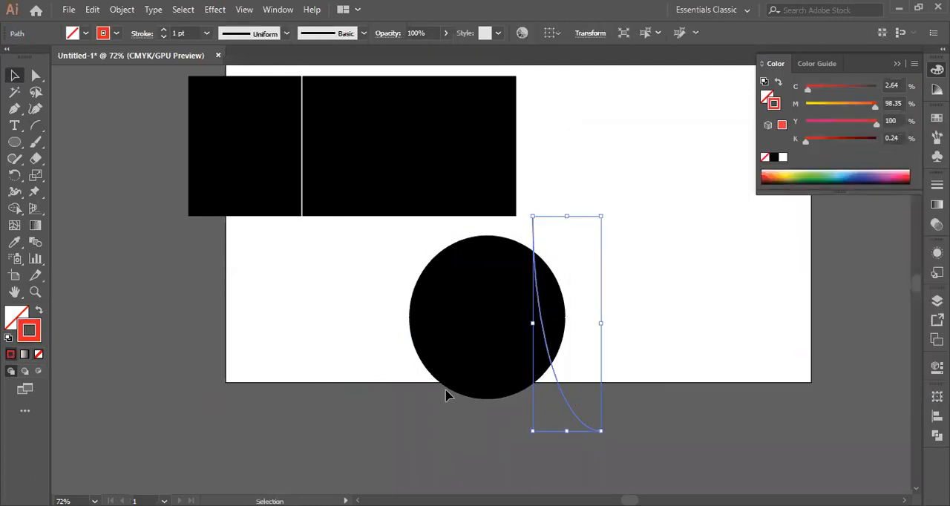
Try filling the circle and arc together with the Black swatch, undo the fill, and deselect them
click(446, 320)
drag(342, 288, 625, 360)
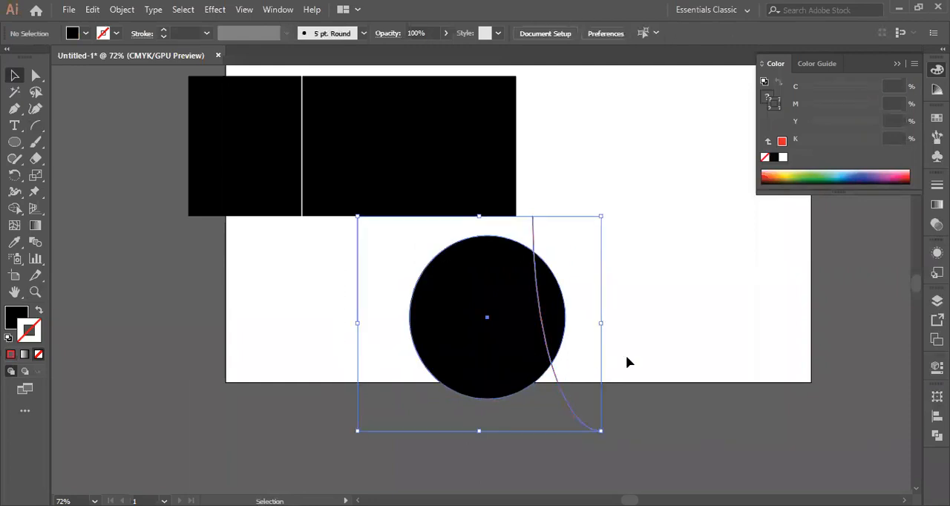
click(85, 32)
click(39, 57)
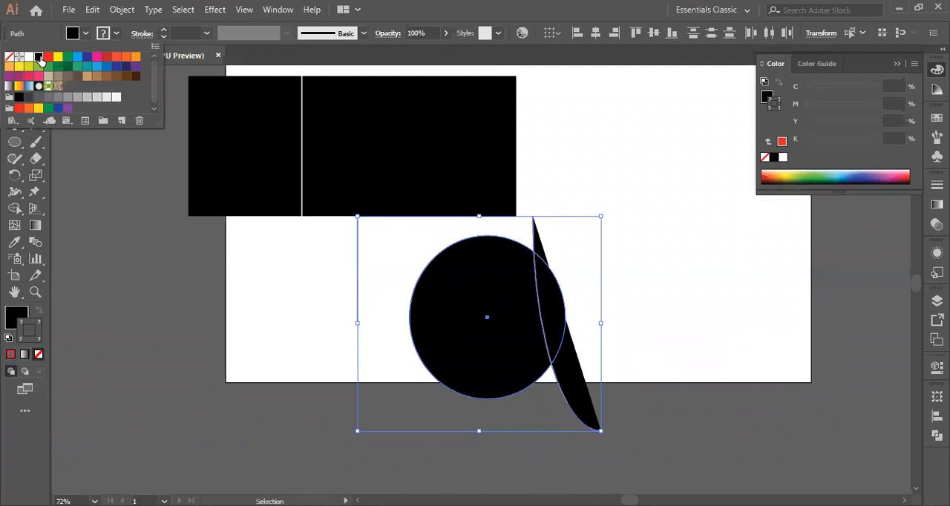
click(574, 413)
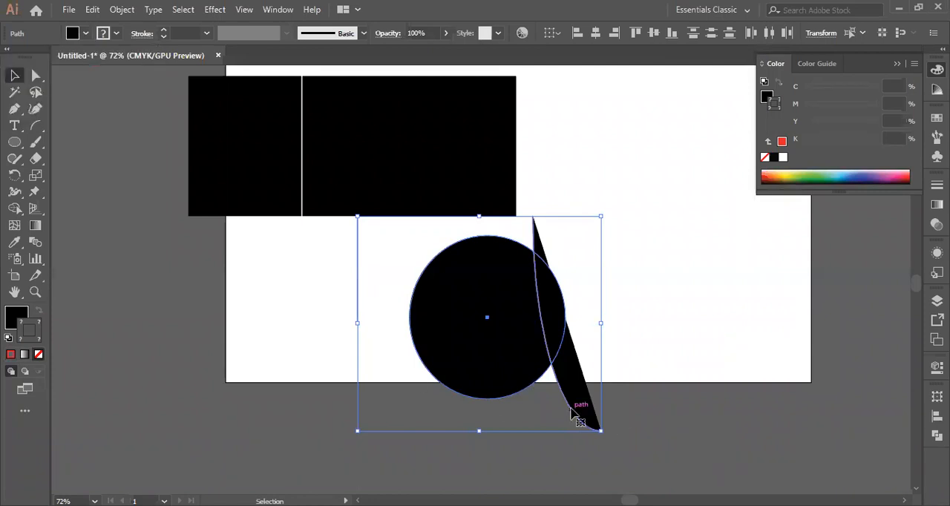
key(ctrl+z)
click(644, 308)
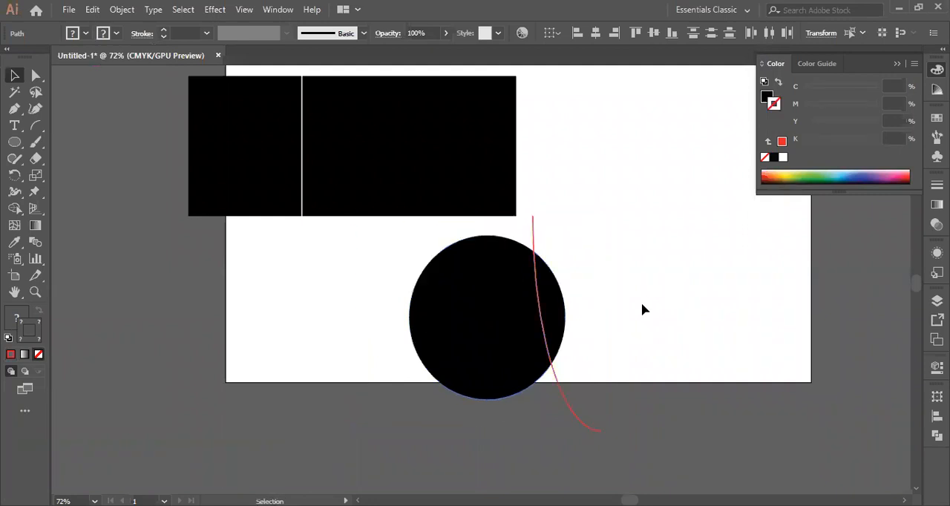
click(548, 359)
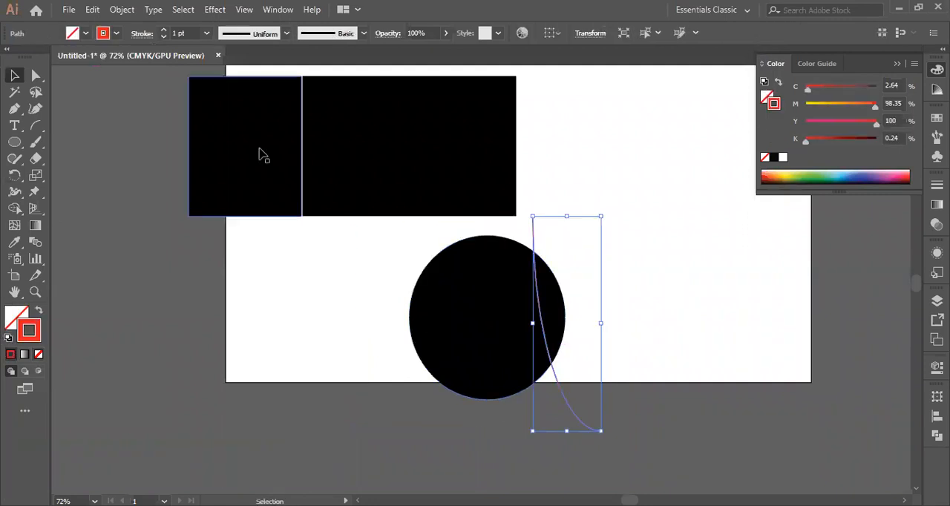
click(347, 310)
click(425, 351)
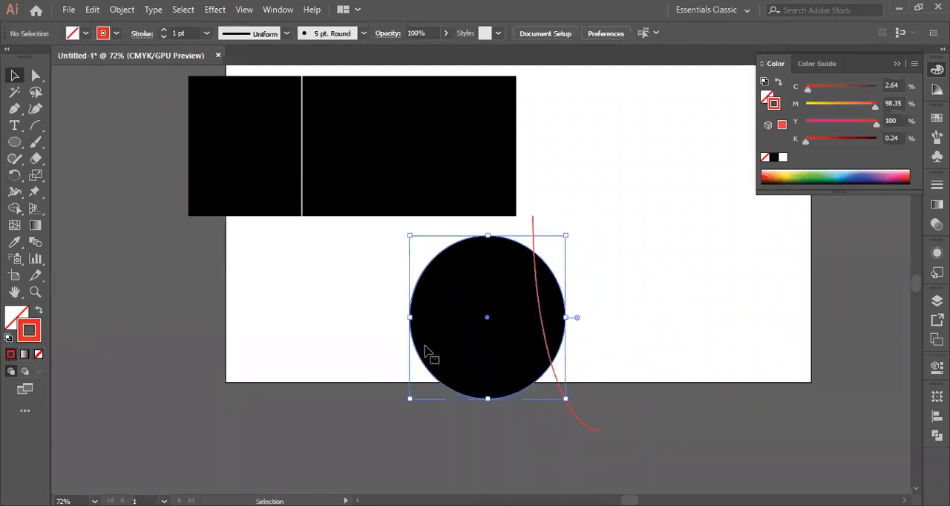
click(87, 33)
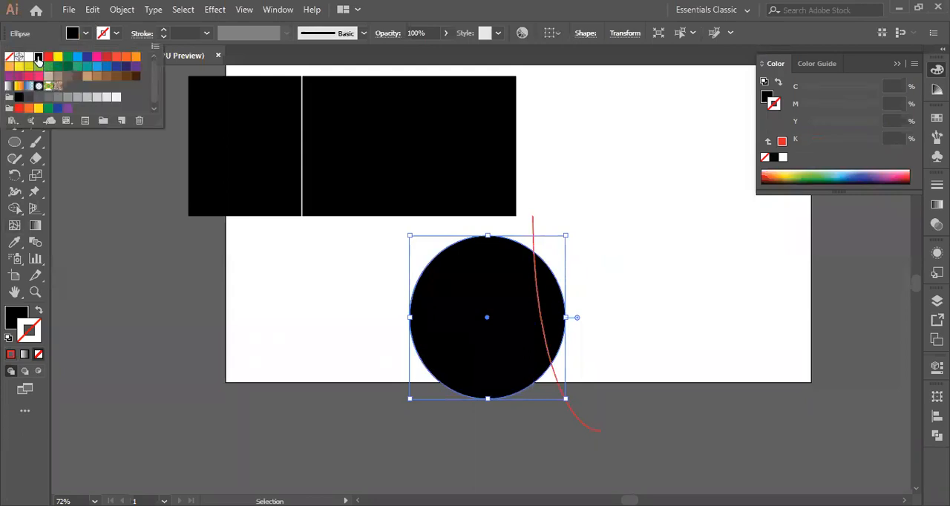
click(278, 300)
Select the circle and arc together and apply Shape Builder to the sections on both sides of the arc
drag(332, 326, 654, 343)
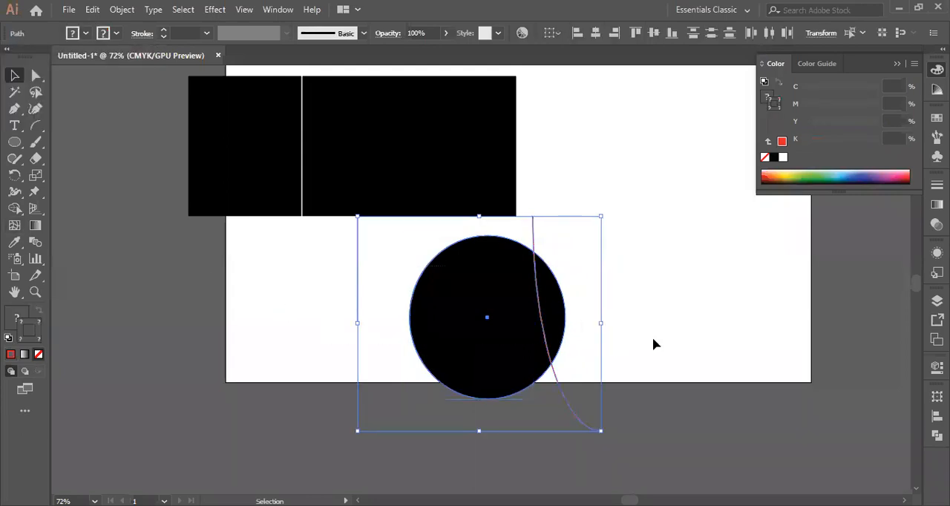
click(14, 208)
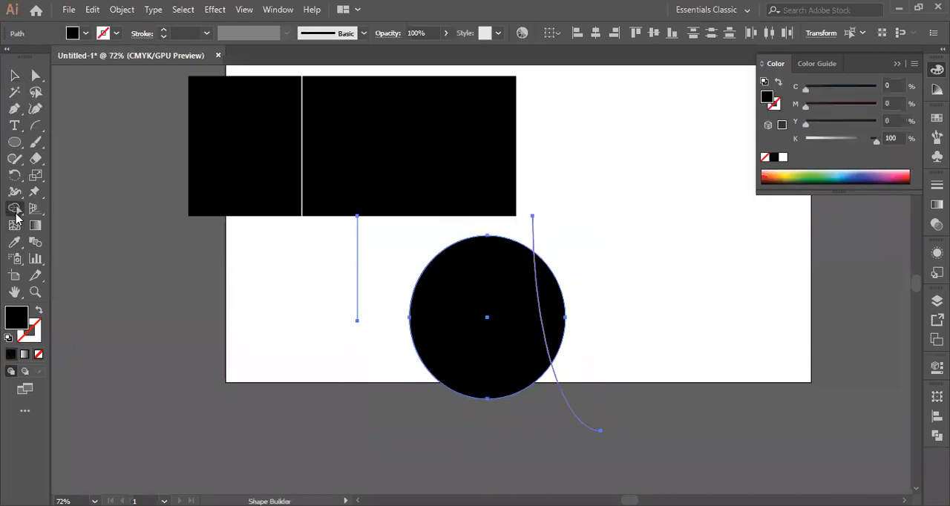
click(438, 327)
click(553, 306)
click(437, 318)
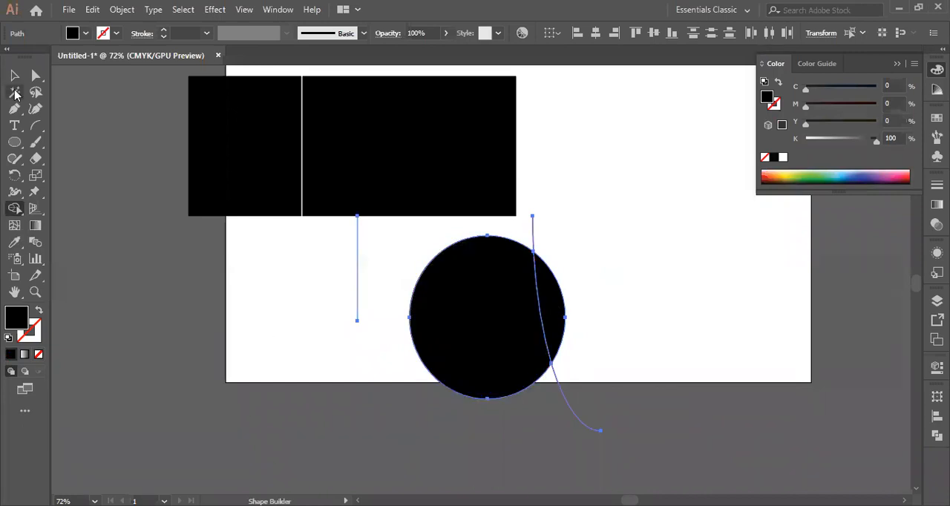
Move the divided circle and arc together toward the lower left, and deselect them
key(v)
drag(501, 321, 408, 313)
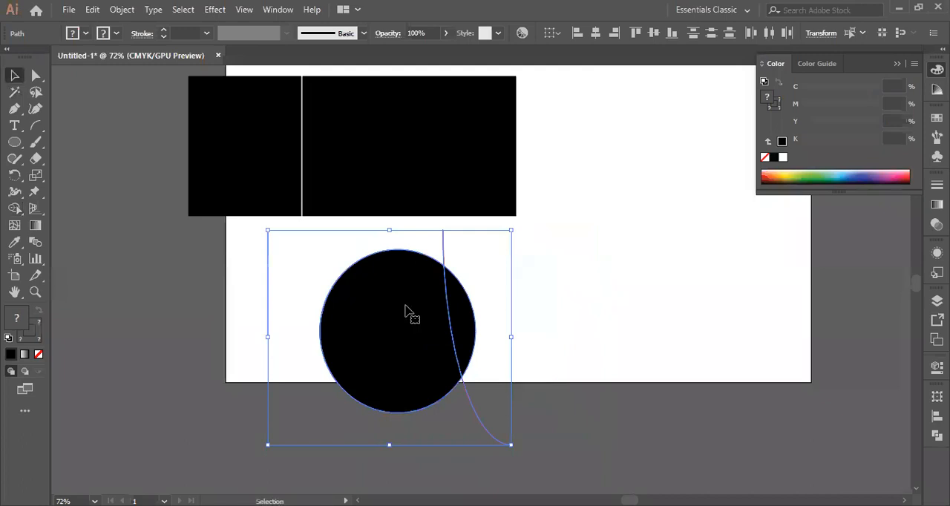
right_click(408, 310)
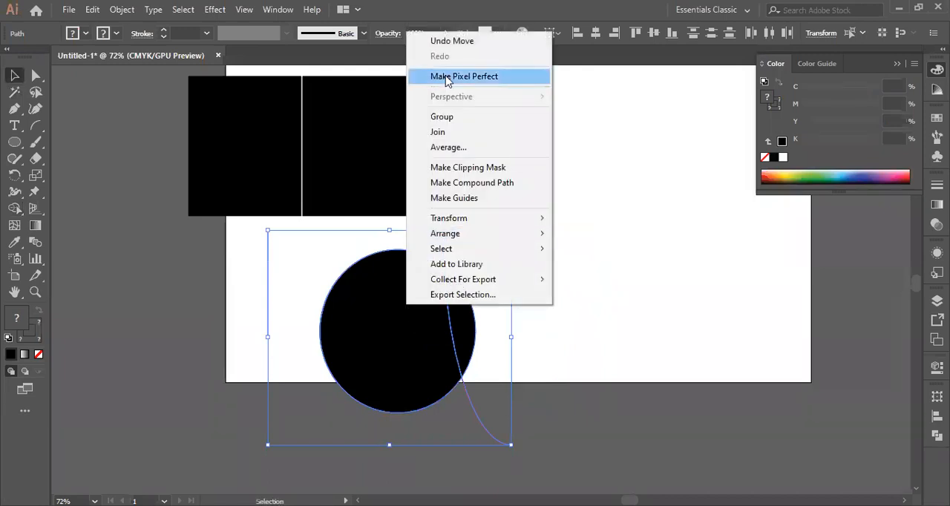
click(591, 199)
Pull apart the arc's two outer ends, the narrow circle section and the larger circle section
click(447, 277)
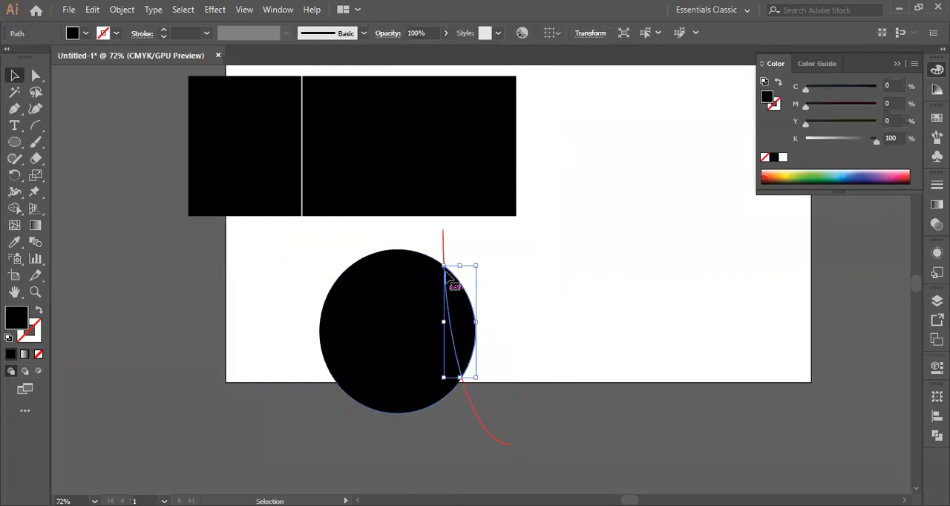
click(442, 252)
drag(444, 255, 535, 245)
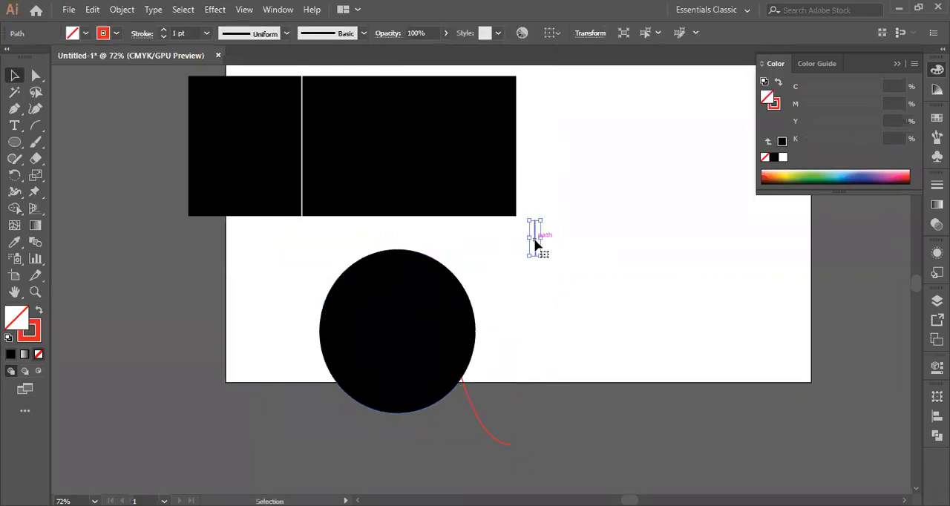
drag(474, 403, 620, 335)
drag(458, 334, 539, 318)
drag(409, 339, 310, 333)
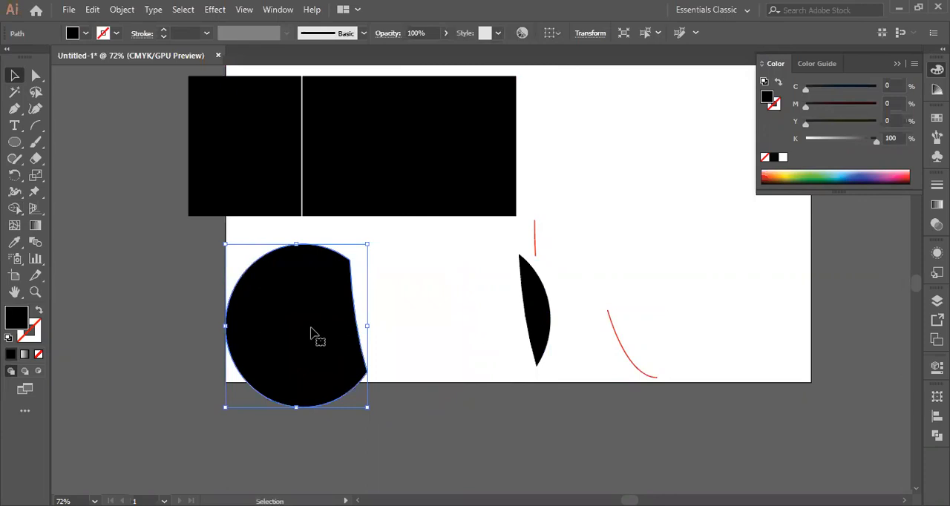
Undo the moves of both circle sections and the arc's lower end
key(ctrl+z)
key(ctrl+z)
key(ctrl+z)
key(ctrl+z)
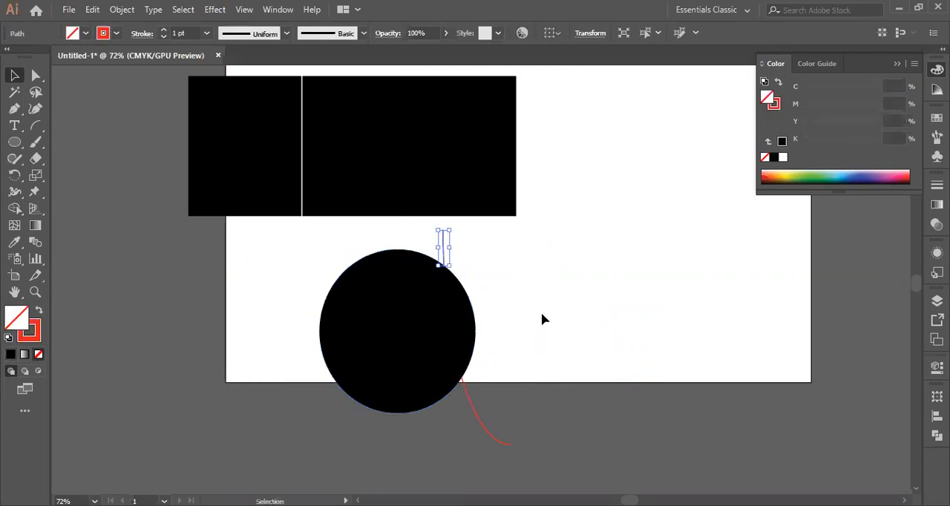
Move the narrow circle section to the right and the larger section to the left, leaving the arc ends between them
click(541, 312)
click(466, 331)
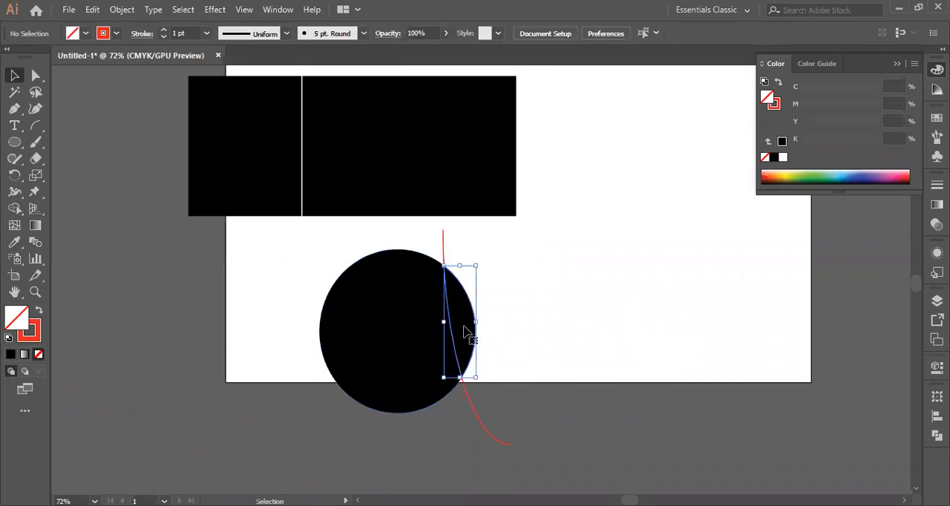
drag(466, 332, 574, 316)
drag(411, 339, 339, 349)
click(524, 320)
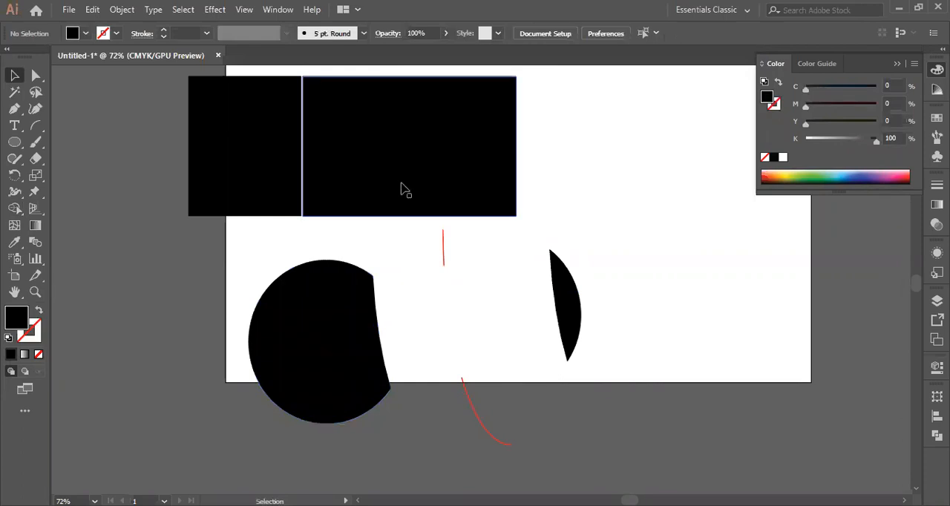
Undo the piece moves and Shape Builder changes, and remove the red arc so only the whole black circle remains
click(16, 143)
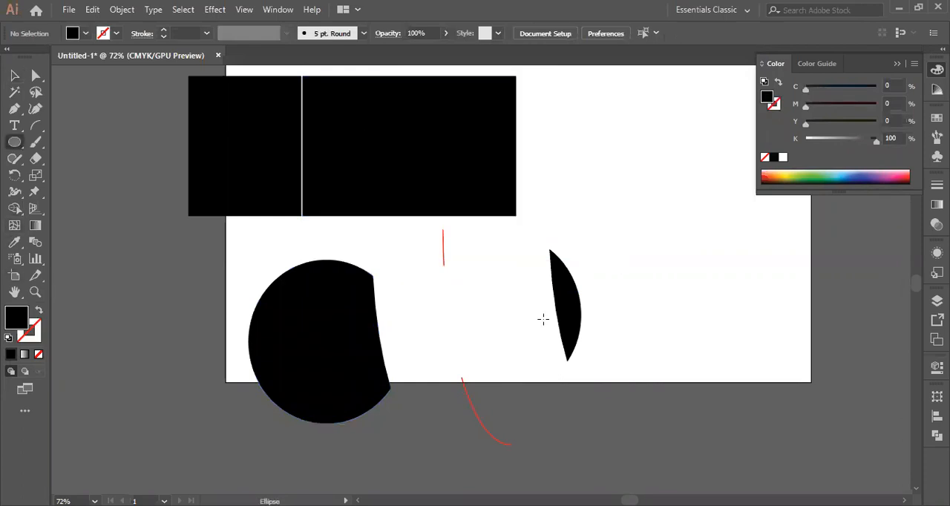
key(ctrl+z)
key(ctrl+z)
key(ctrl+z)
key(ctrl+z)
key(ctrl+z)
key(ctrl+z)
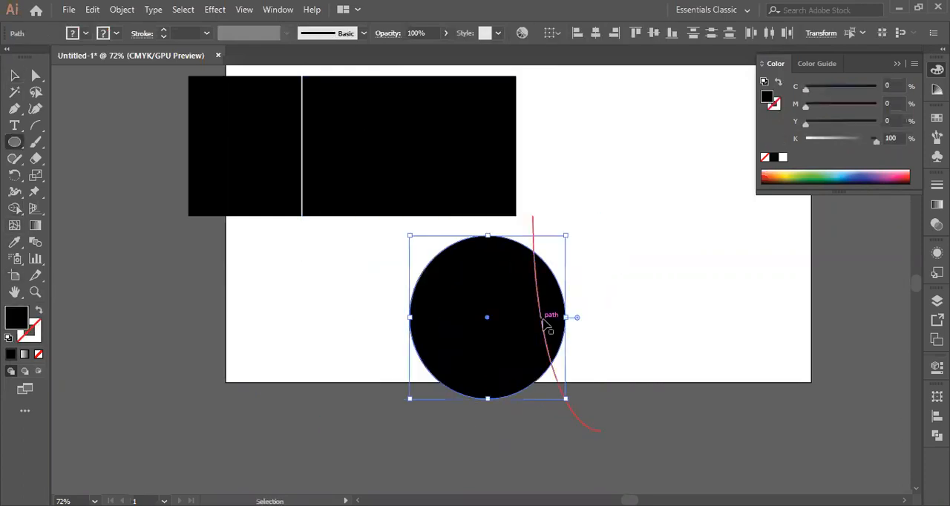
click(15, 76)
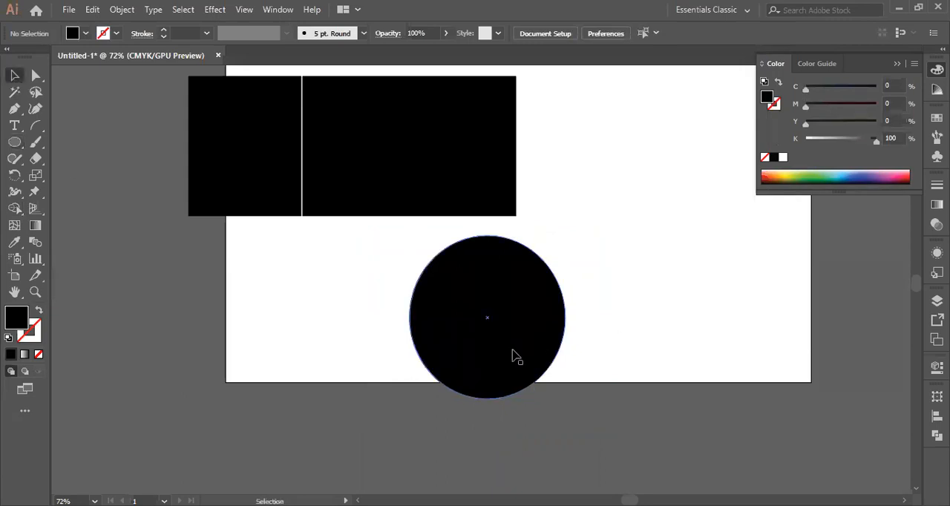
Draw a new arc down through the circle's right part and set its stroke to red ef0a0a
click(40, 130)
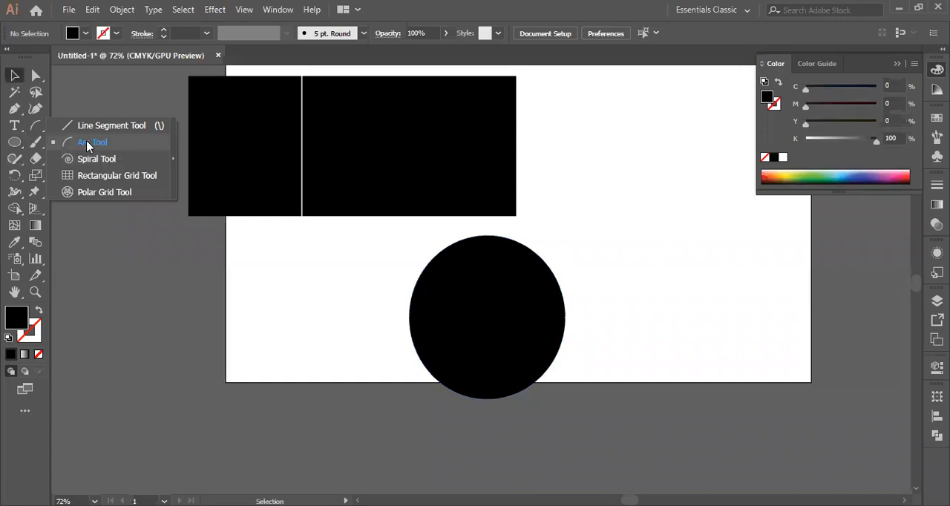
click(87, 144)
mouse_move(536, 224)
mouse_down()
mouse_move(551, 382)
mouse_move(568, 387)
mouse_up()
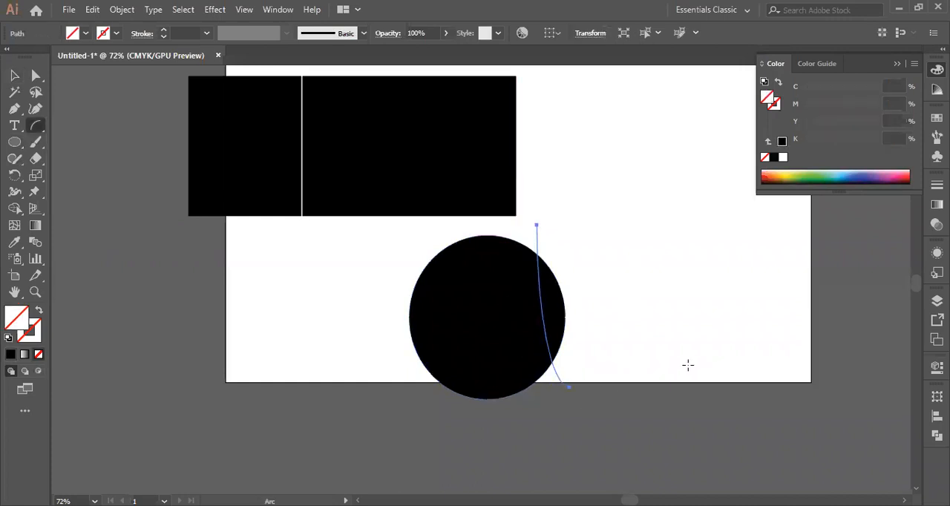
click(31, 340)
double_click(30, 339)
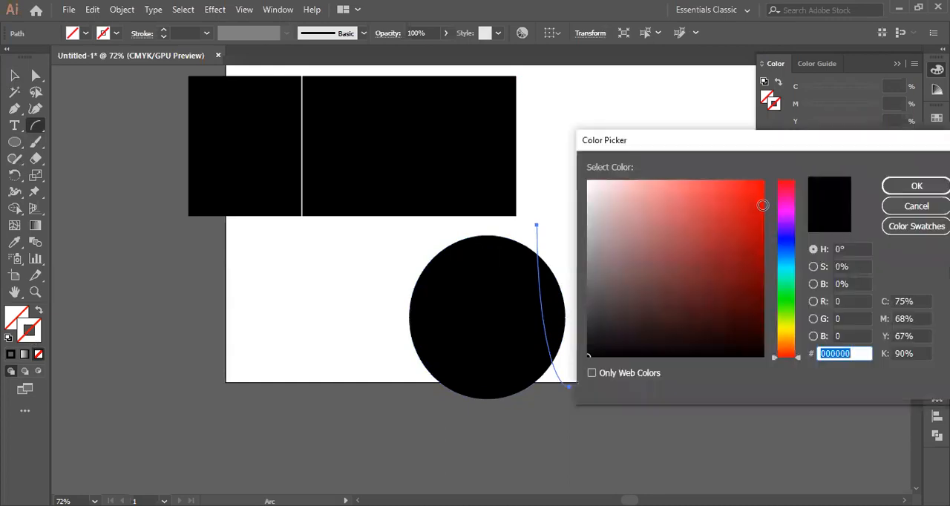
click(756, 191)
click(895, 190)
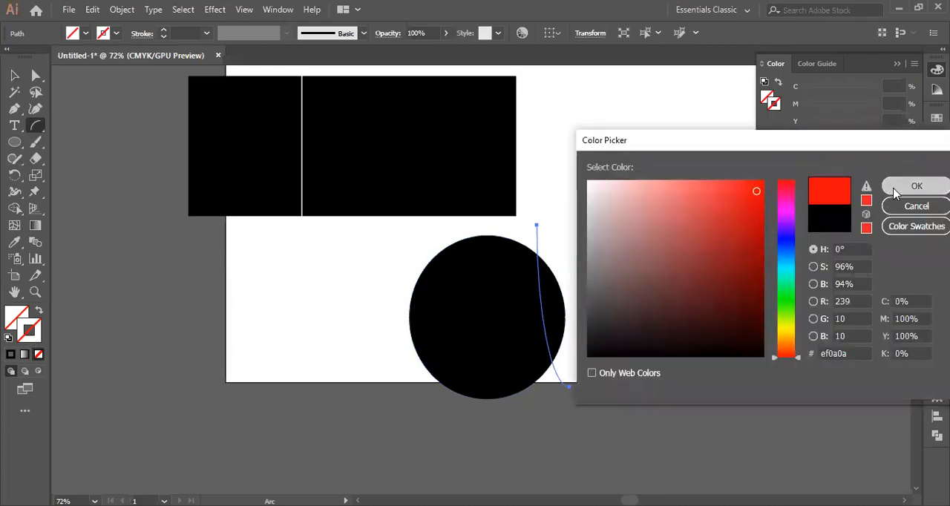
Select the circle with the new arc and use Shape Builder on the sections on both sides of the arc
click(15, 78)
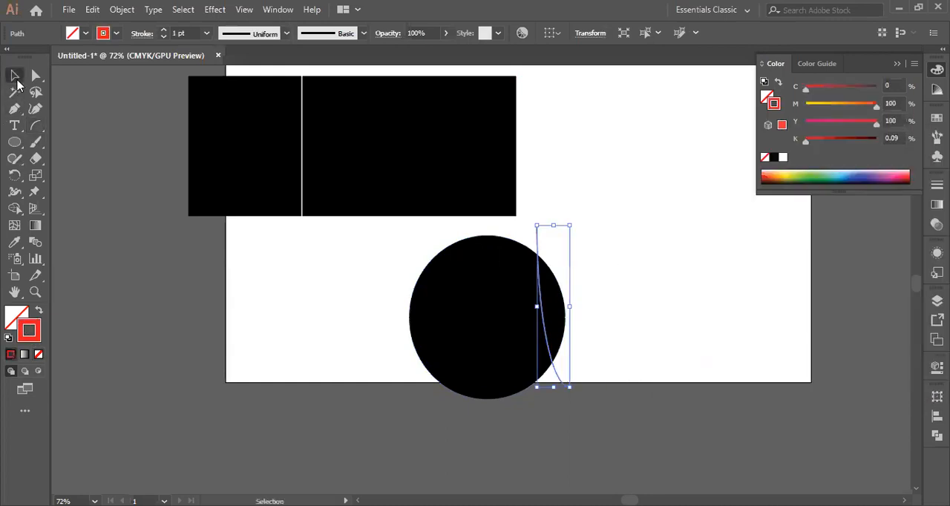
click(475, 330)
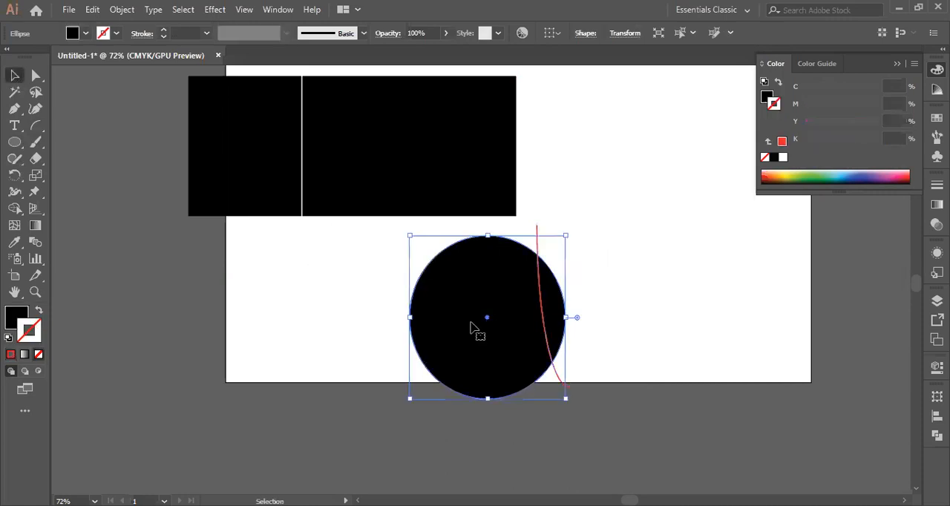
drag(321, 295, 665, 327)
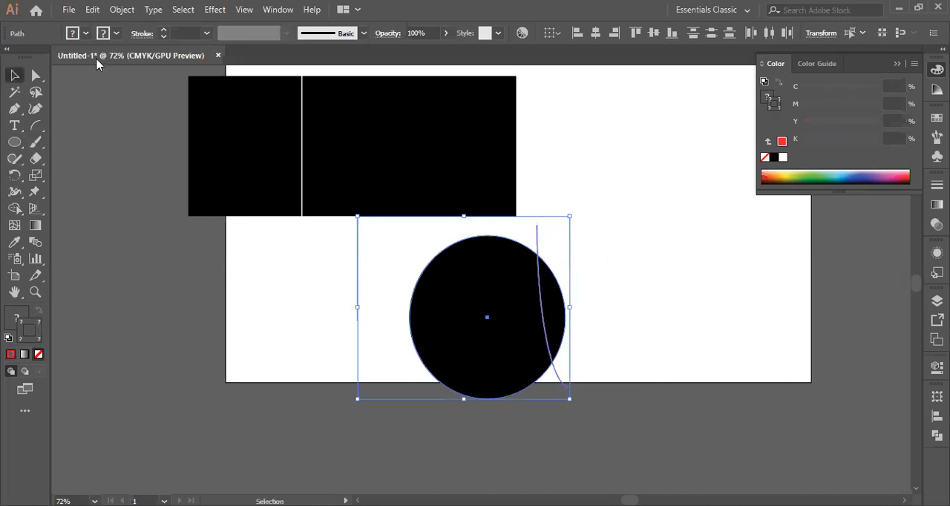
click(14, 209)
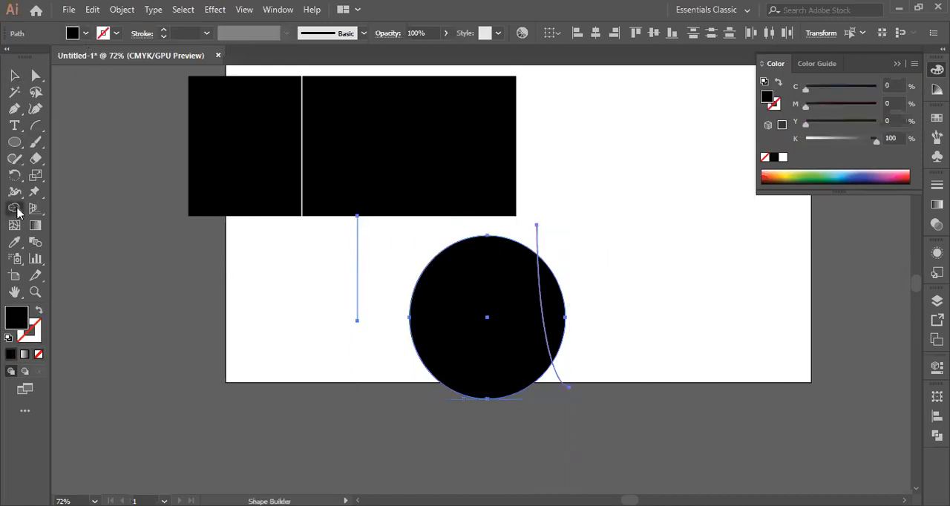
click(483, 345)
click(562, 315)
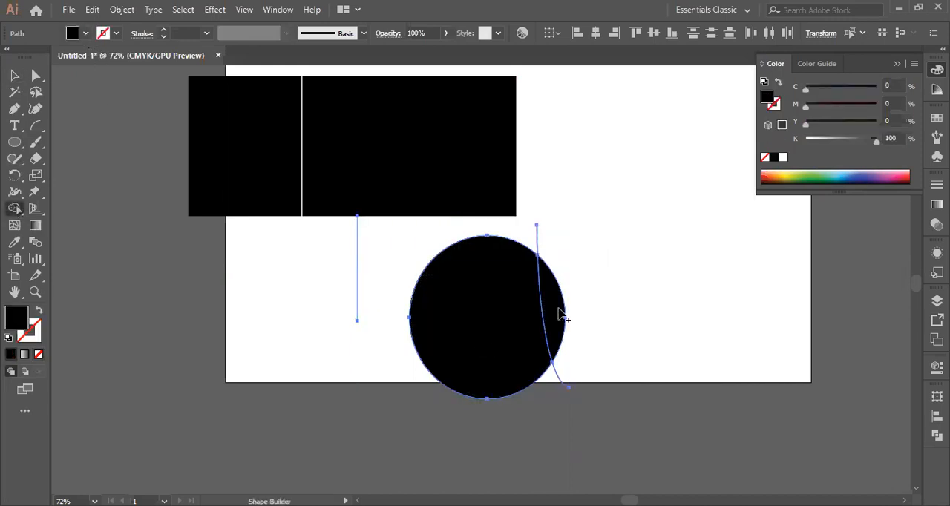
Move the divided circle and arc together to below the rectangle's left part, and deselect them
key(v)
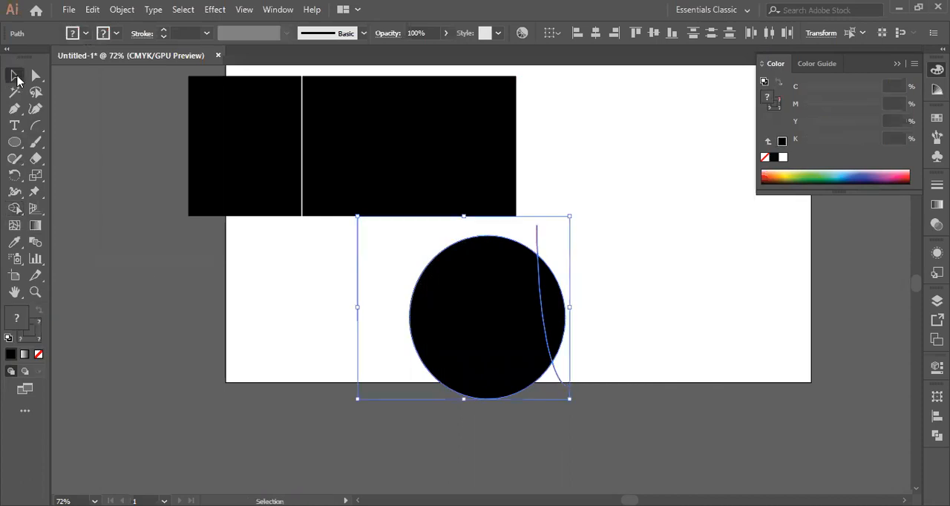
drag(462, 334, 260, 331)
right_click(301, 300)
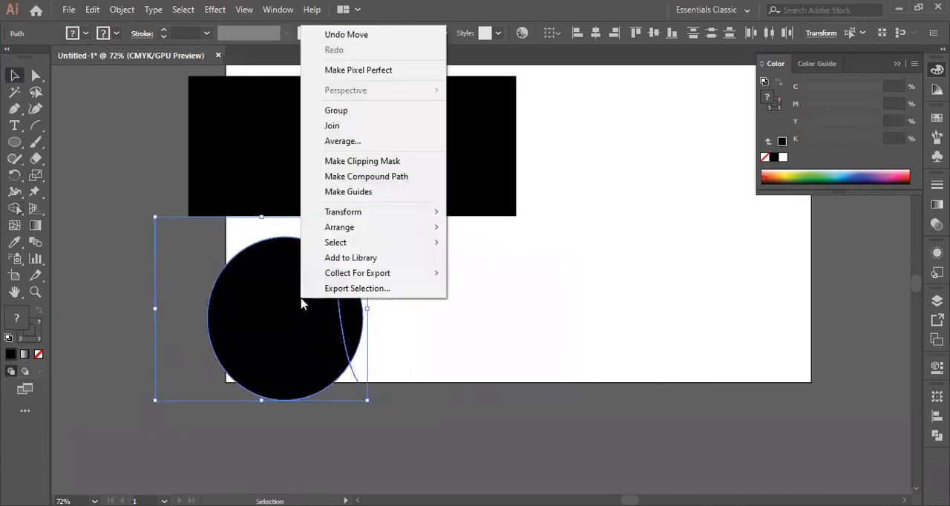
click(540, 284)
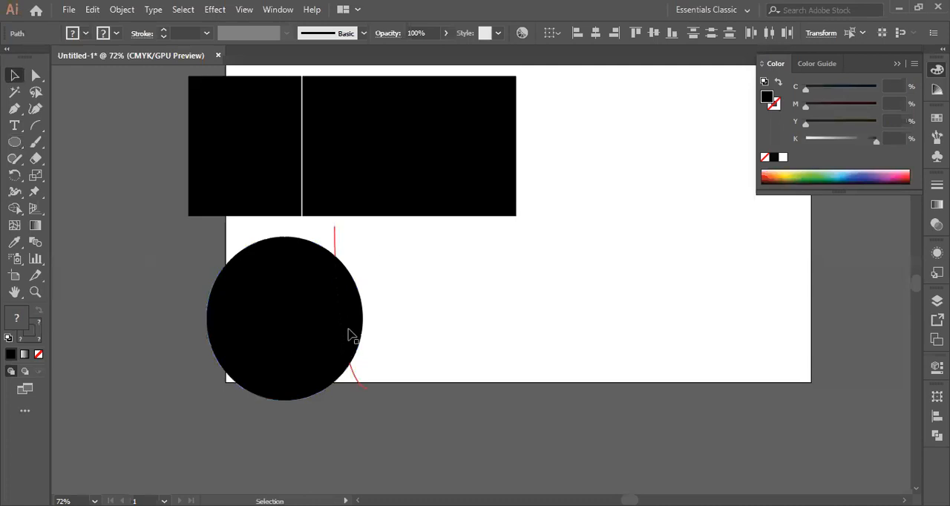
Move the upper arc remnant and the circle's narrow right section to the right, and its large left section to the left
double_click(335, 250)
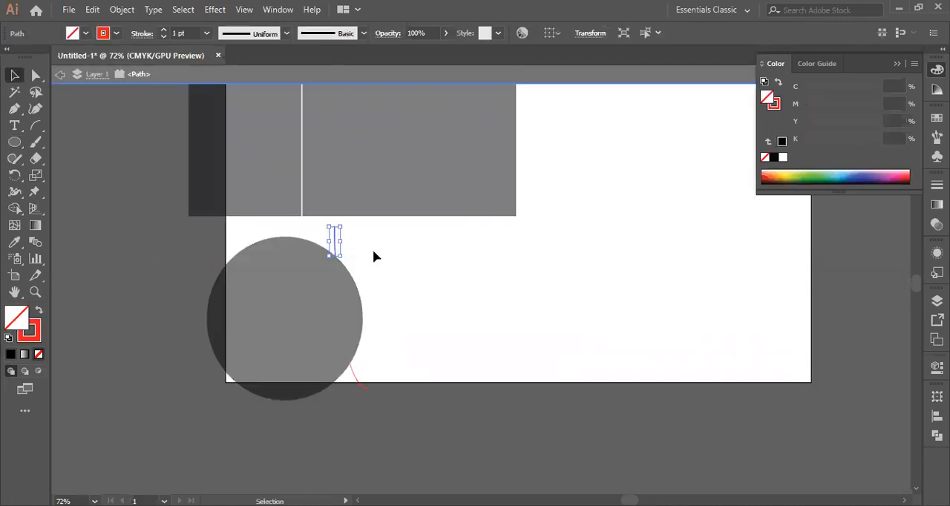
click(59, 75)
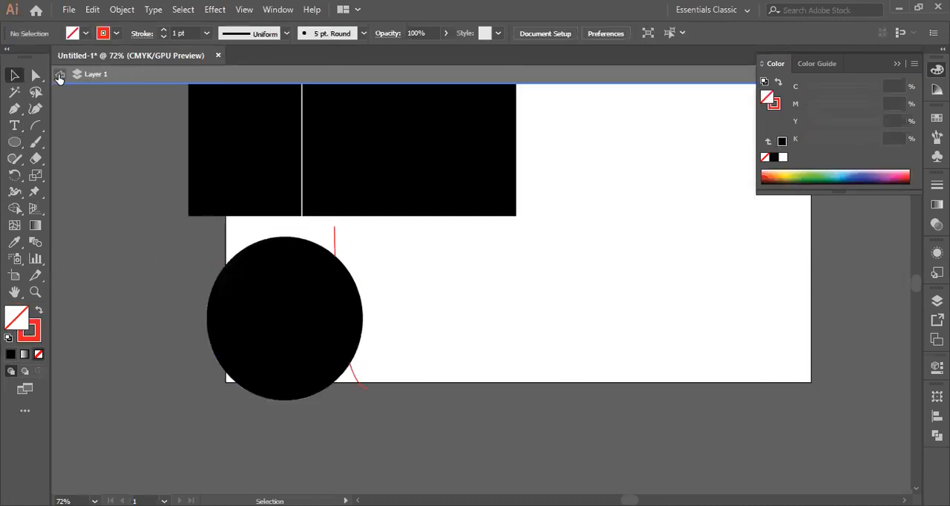
drag(335, 250, 380, 250)
click(350, 313)
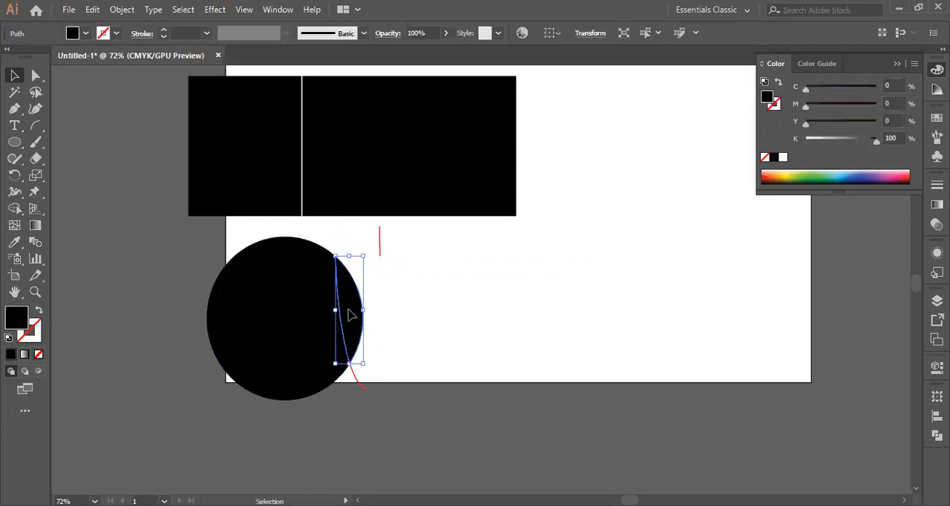
drag(350, 313, 416, 311)
click(296, 333)
drag(296, 333, 260, 334)
double_click(356, 375)
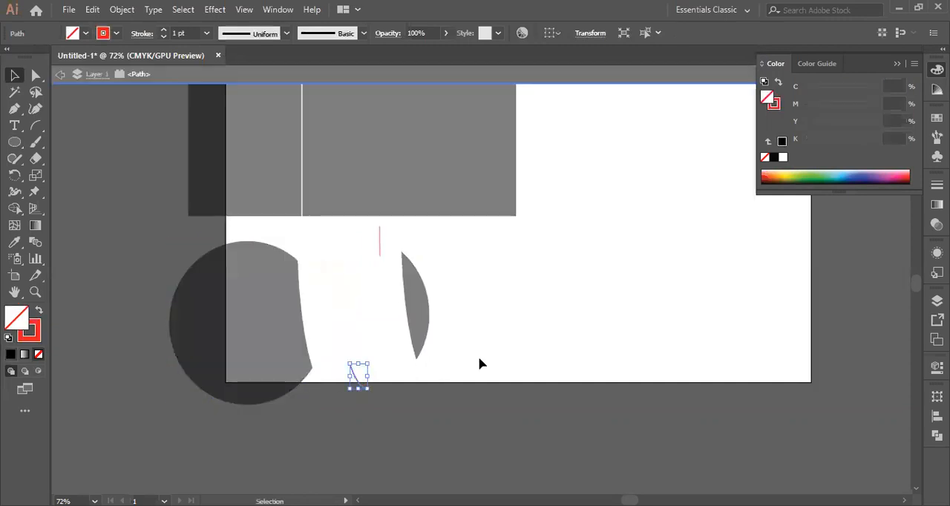
click(60, 74)
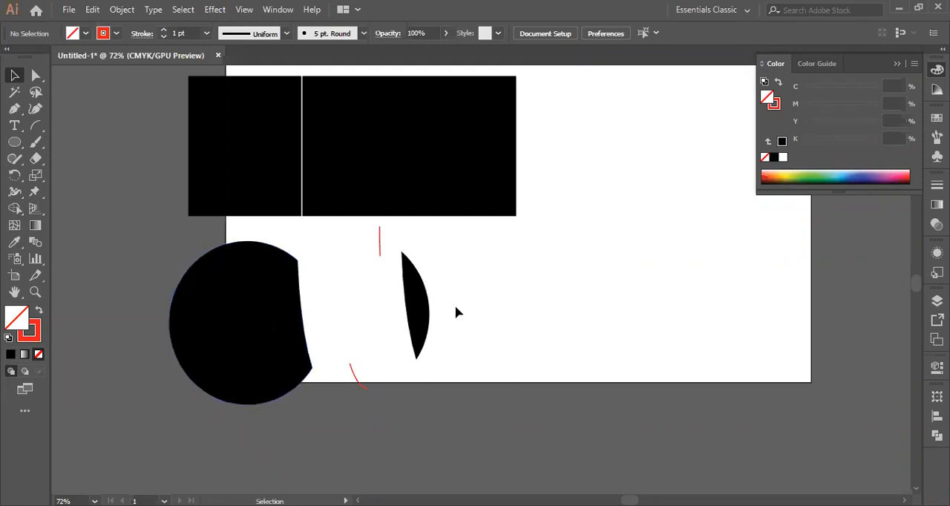
Delete the circle pieces, the divided rectangle and the leftover arc segments to empty the artboard
drag(151, 352, 502, 399)
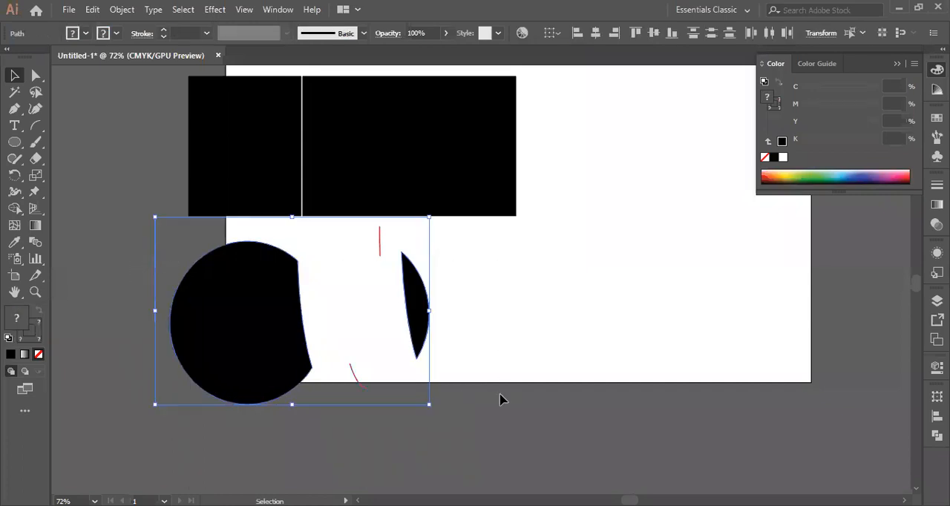
key(Delete)
drag(125, 118, 529, 222)
key(Delete)
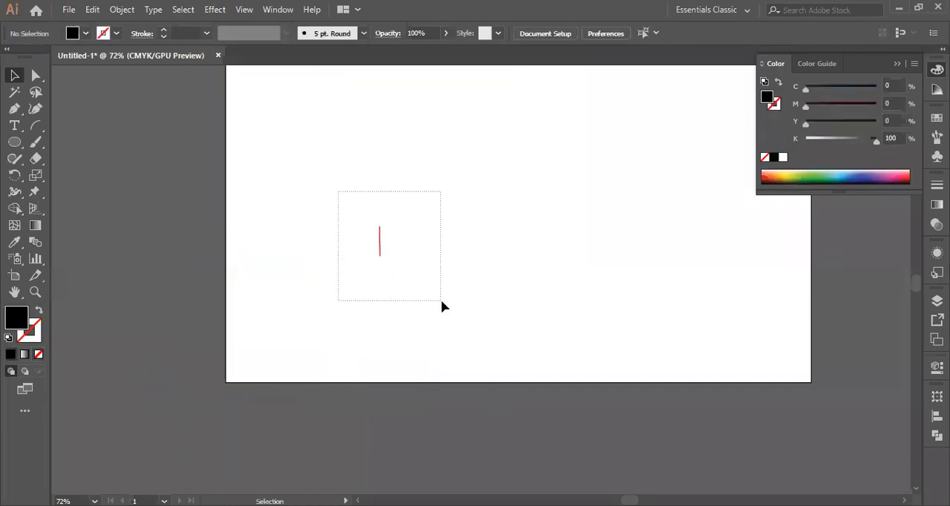
drag(440, 299, 441, 299)
key(Delete)
scroll(517, 334, up, 3)
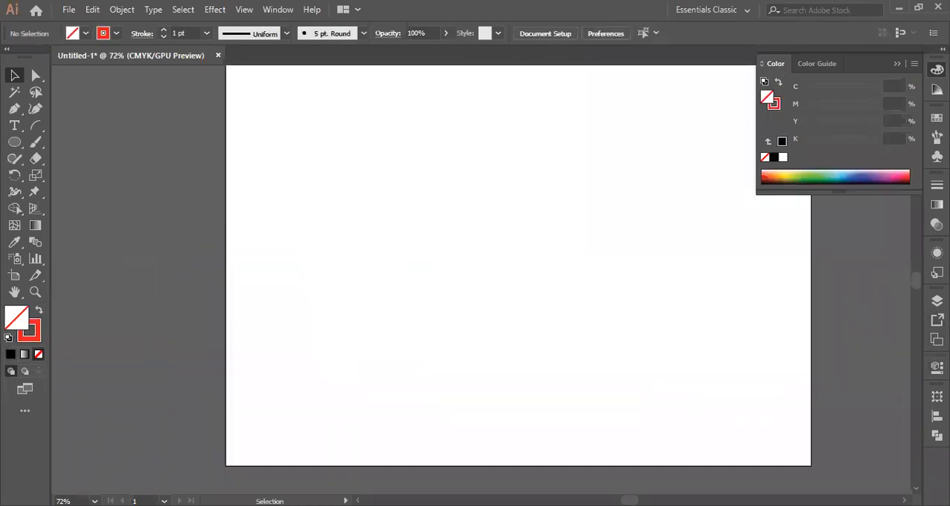
Show the Pathfinder options, and draw an ellipse left of the artboard's centre with a red fill and no stroke
click(936, 416)
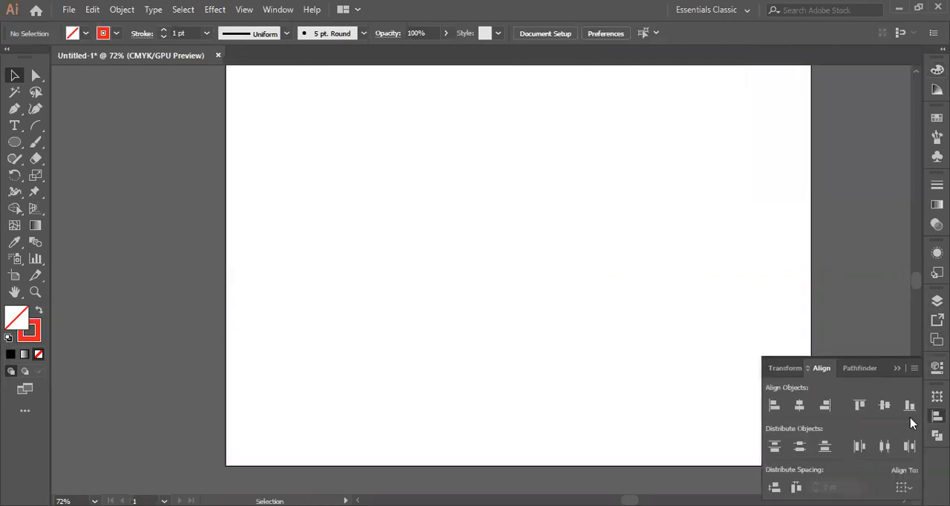
click(847, 371)
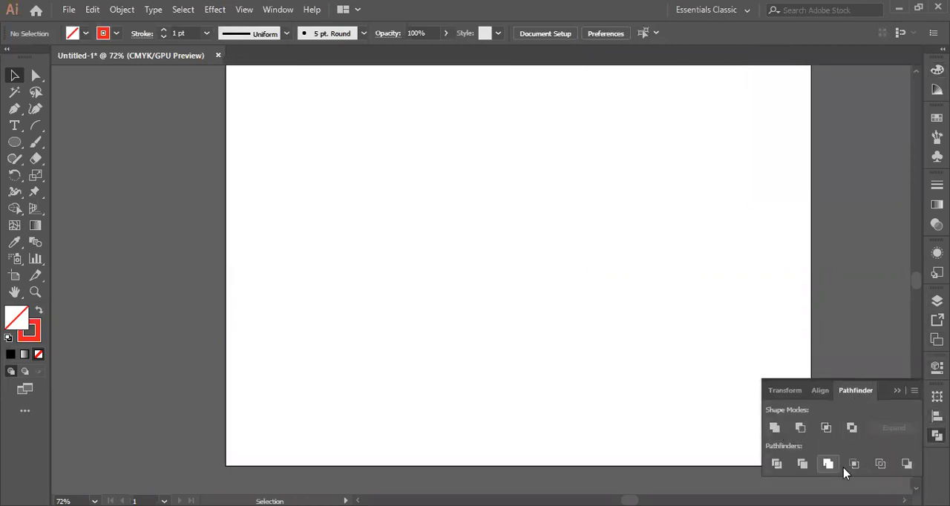
click(14, 142)
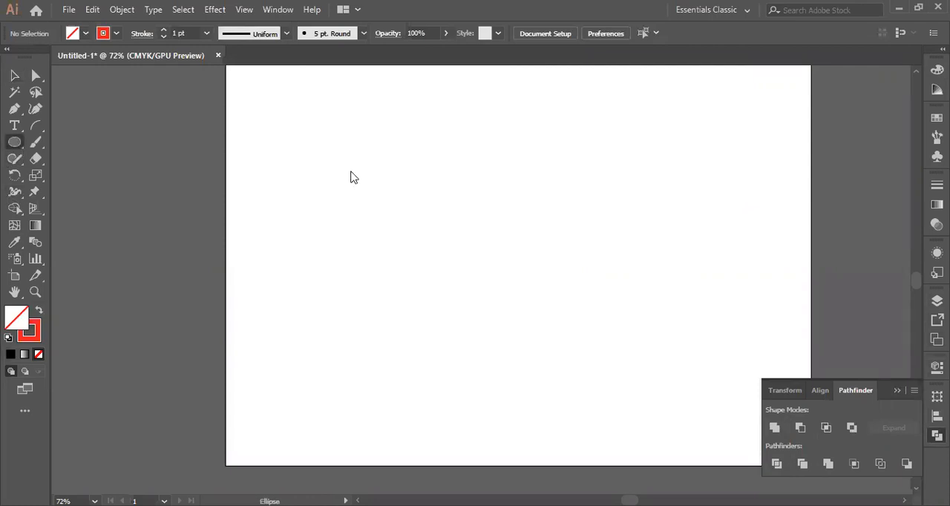
drag(335, 160, 518, 316)
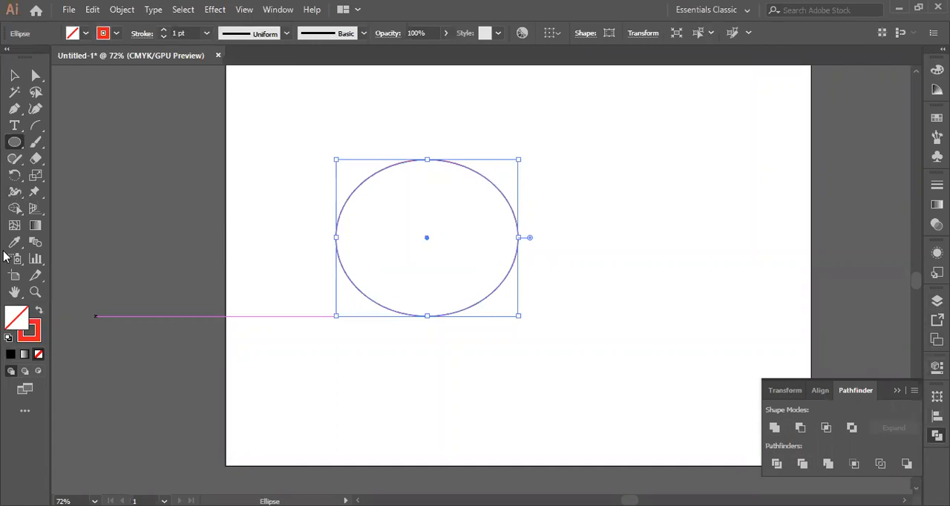
click(38, 311)
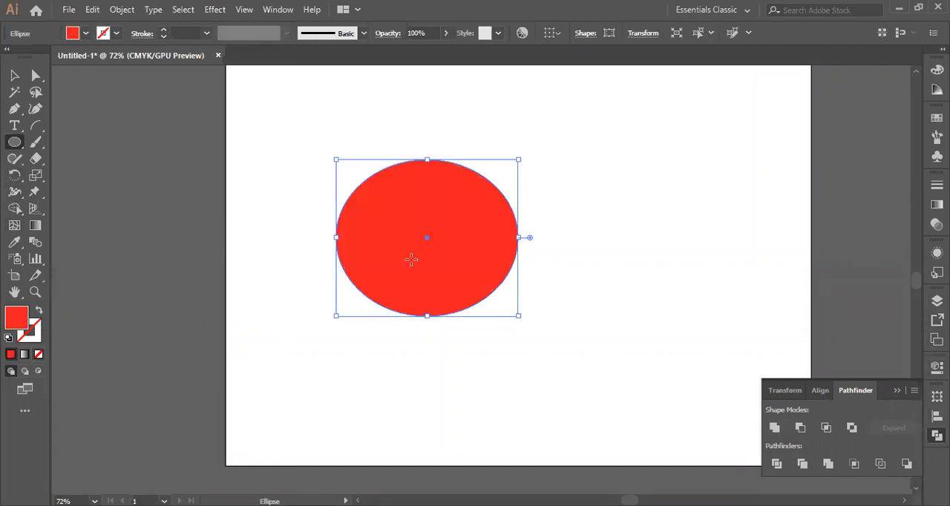
click(14, 75)
click(251, 110)
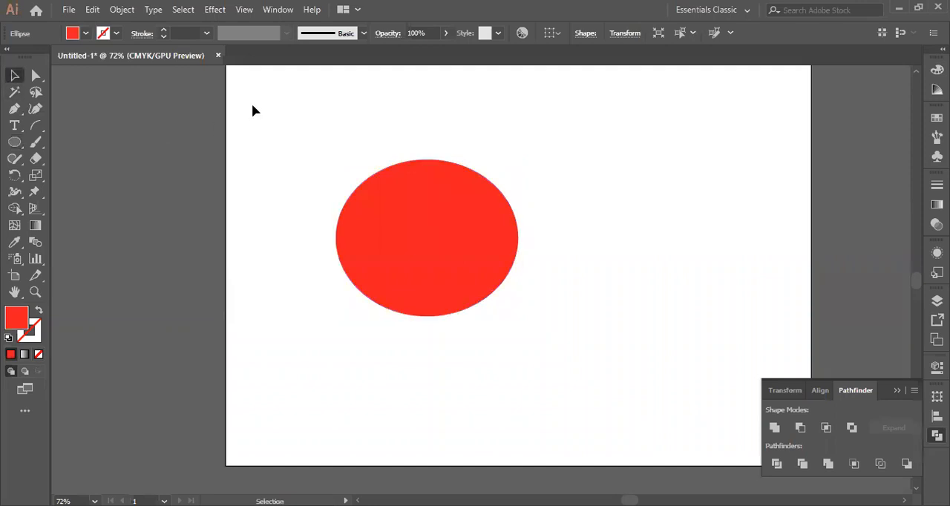
Draw a vertical line through the ellipse slightly left of its centre, extending past both edges, with stroke colour 936d6d
right_click(34, 125)
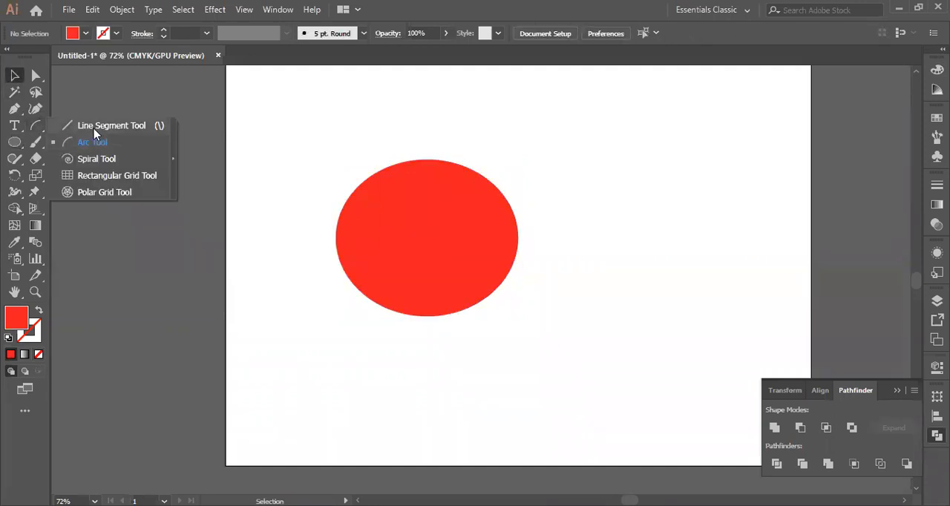
click(94, 127)
drag(416, 125, 415, 364)
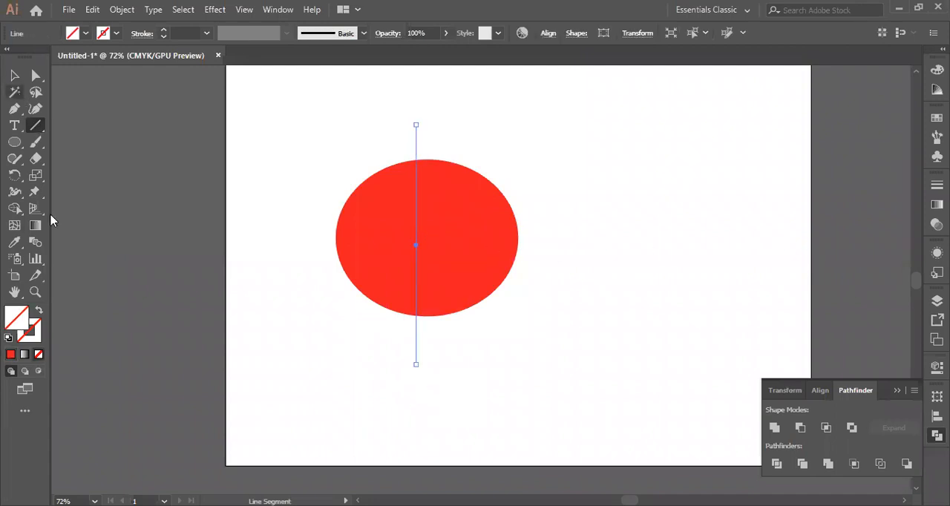
click(35, 328)
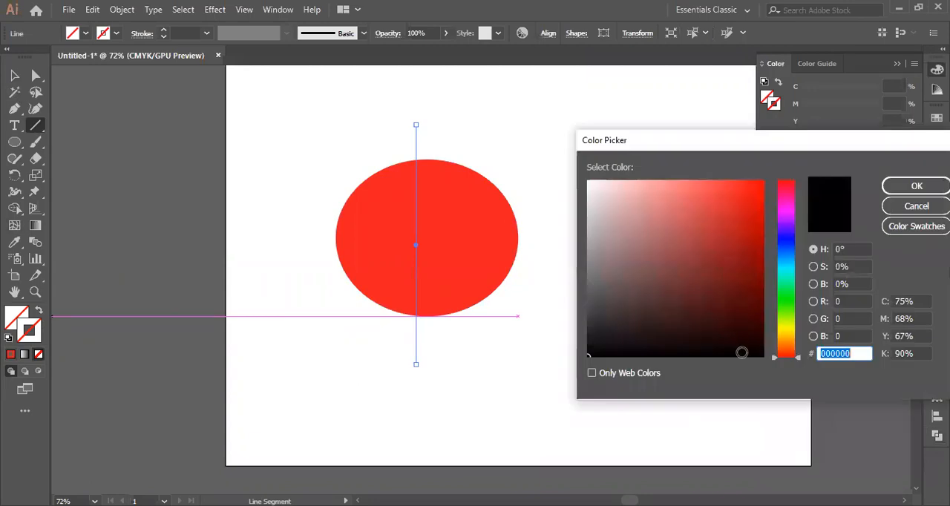
click(632, 254)
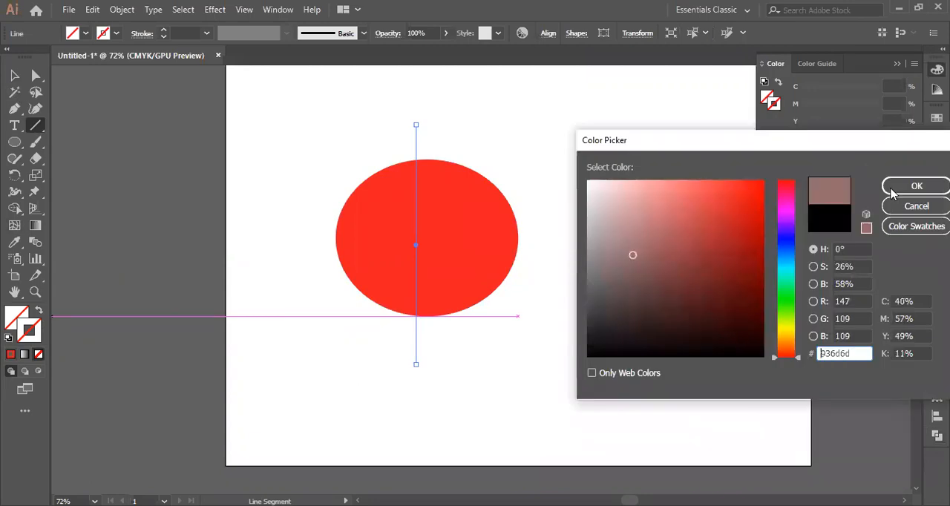
key(Return)
Change the ellipse's fill to black
click(15, 75)
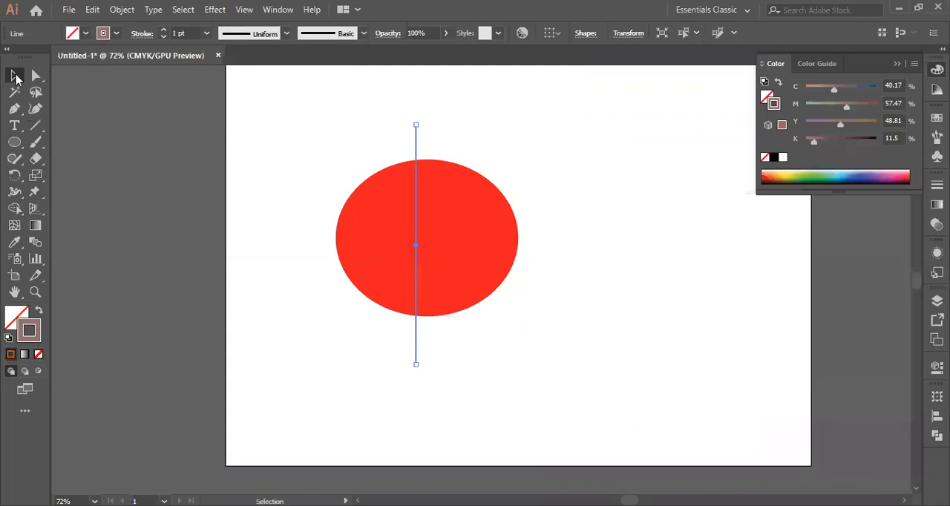
click(382, 254)
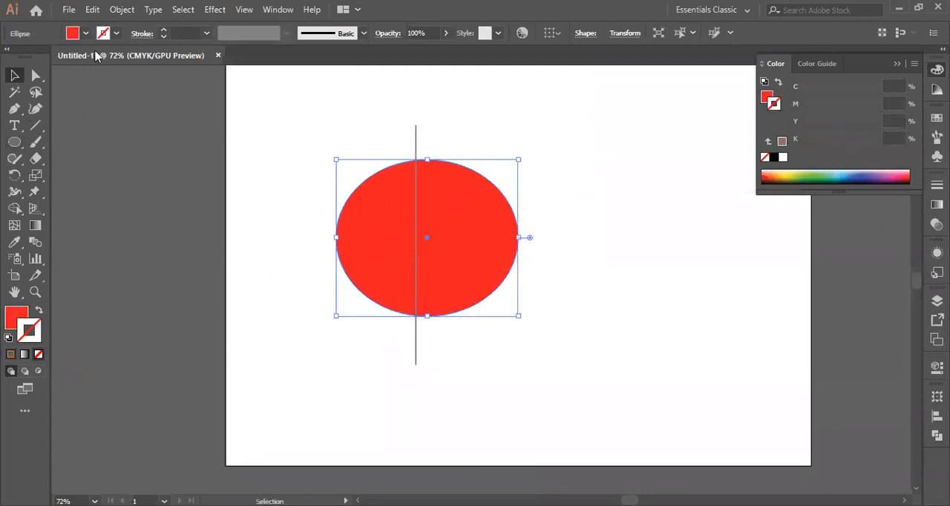
click(38, 57)
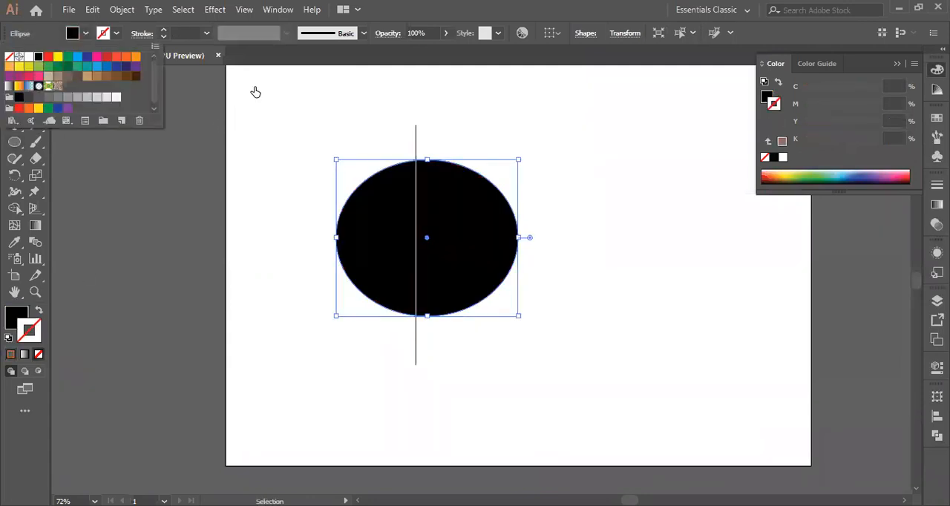
click(145, 184)
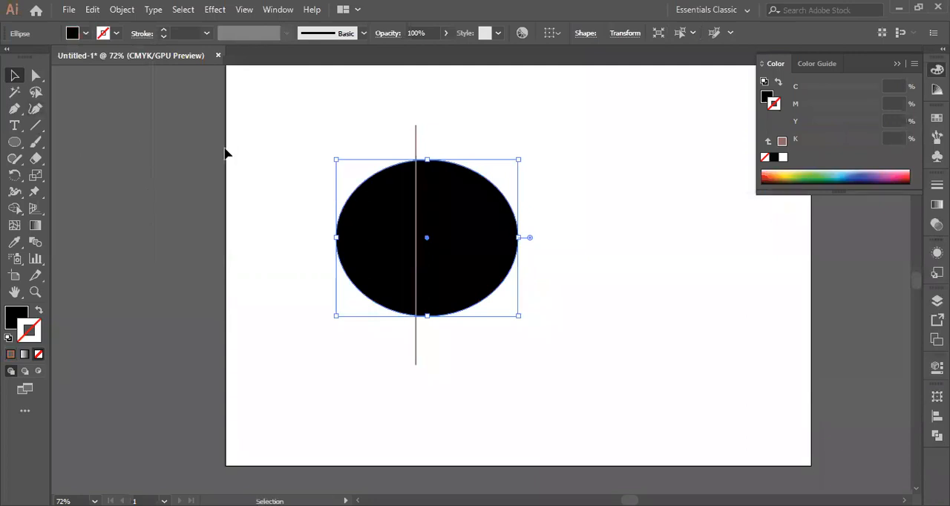
Delete the stray unstroked line above the ellipse's left part
drag(275, 122, 635, 322)
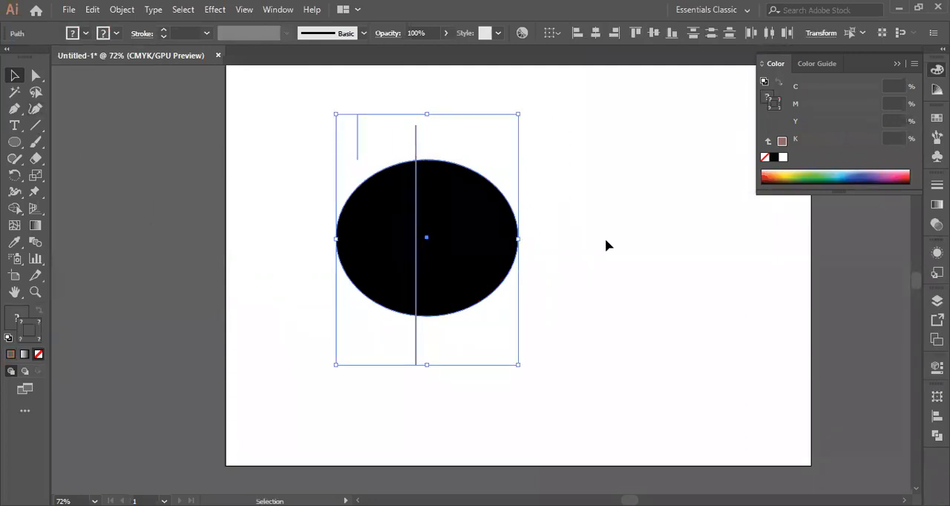
click(347, 141)
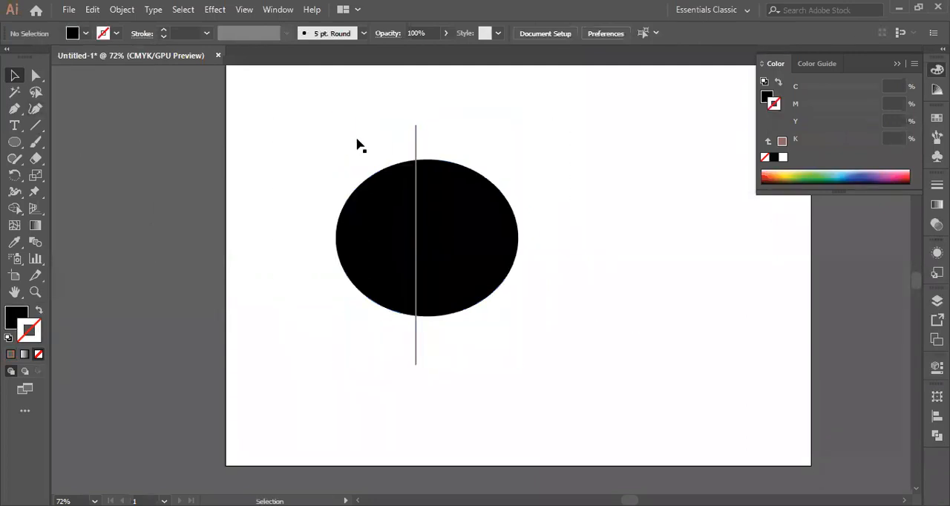
drag(328, 120, 369, 178)
key(Delete)
Select the ellipse and line, try Shape Builder without a fill on both halves, and undo it
drag(296, 136, 602, 391)
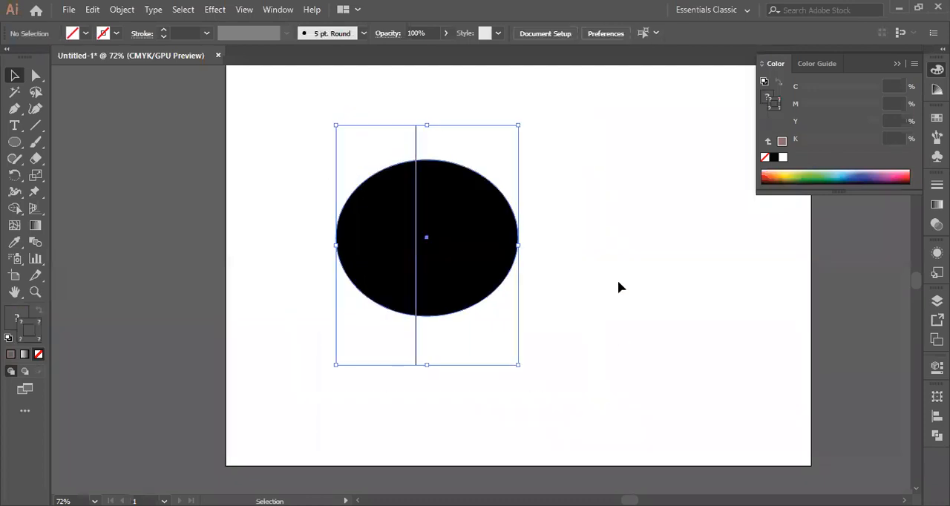
click(15, 209)
click(394, 250)
click(481, 247)
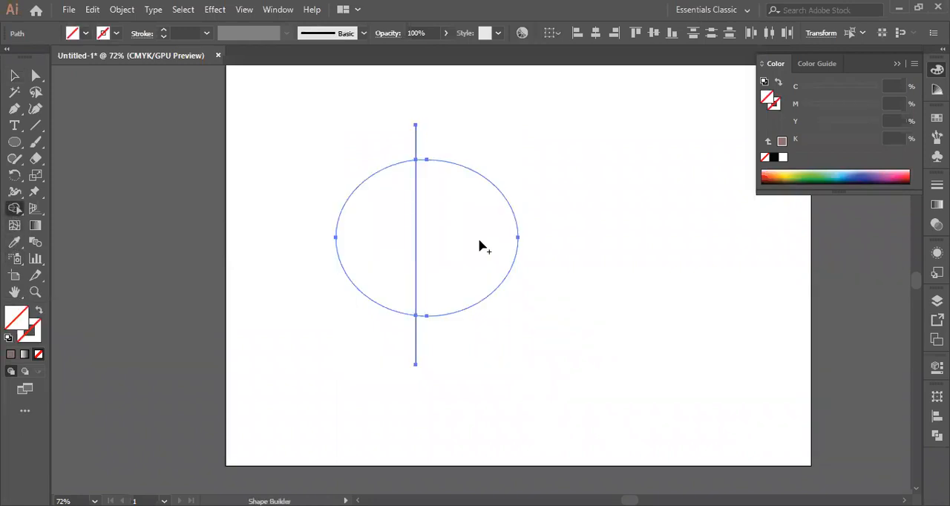
key(ctrl+z)
key(ctrl+z)
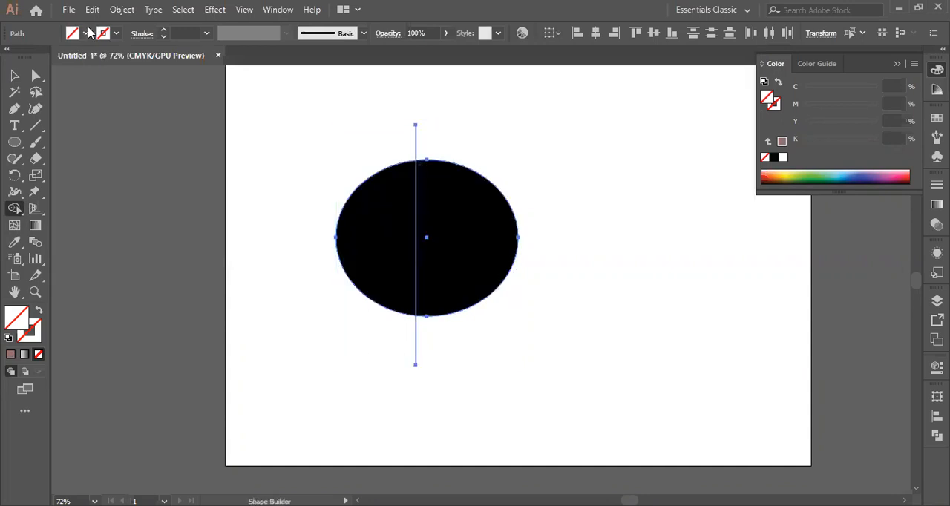
Use Shape Builder with a black fill on both ellipse halves, and undo the last merge
click(89, 33)
click(38, 57)
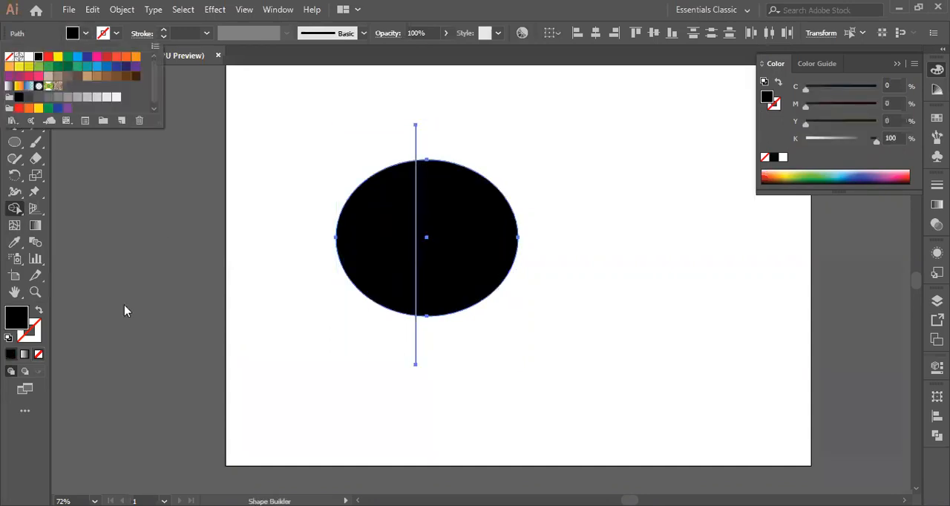
click(356, 246)
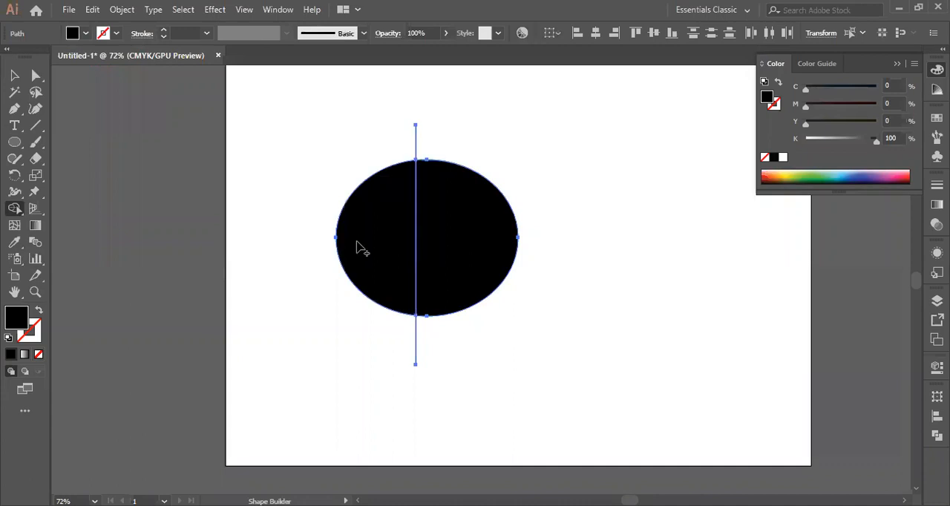
click(468, 244)
right_click(428, 241)
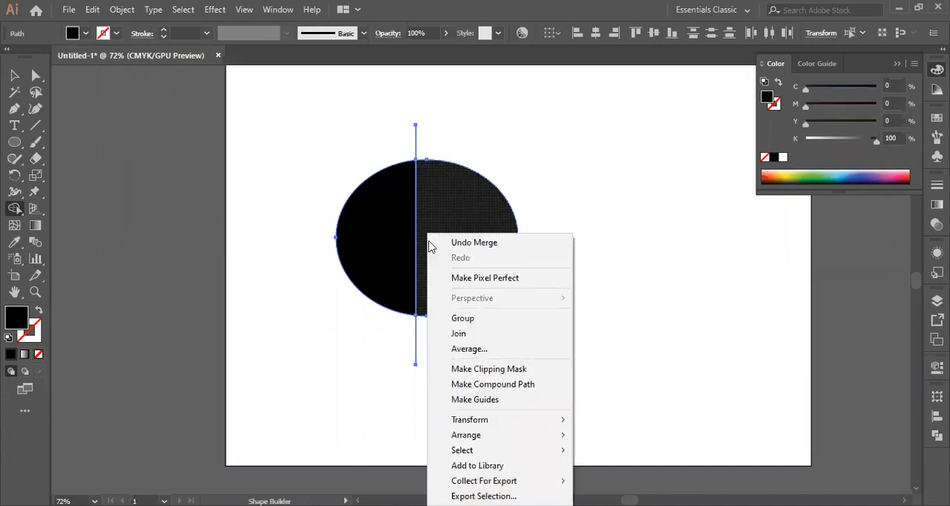
click(456, 242)
Move the ellipse and line together slightly right and down on the artboard, and deselect them
click(16, 77)
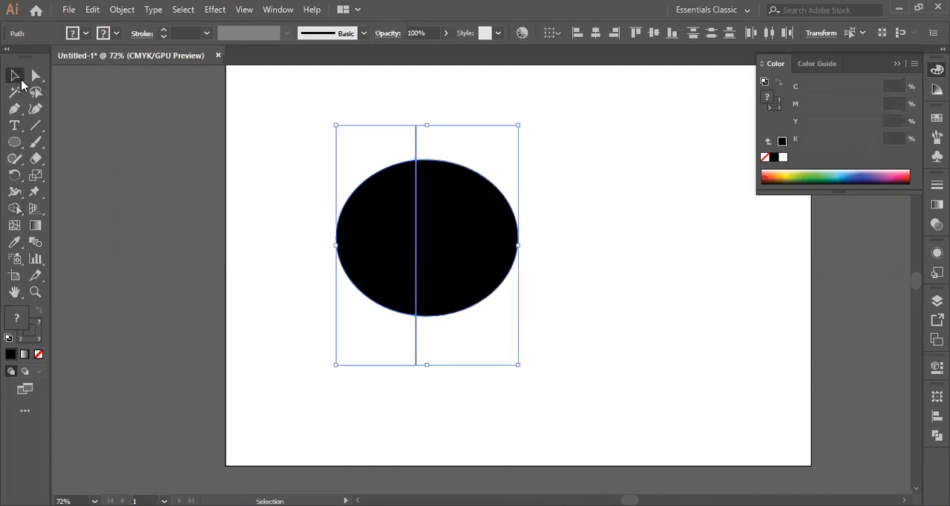
drag(462, 232, 564, 229)
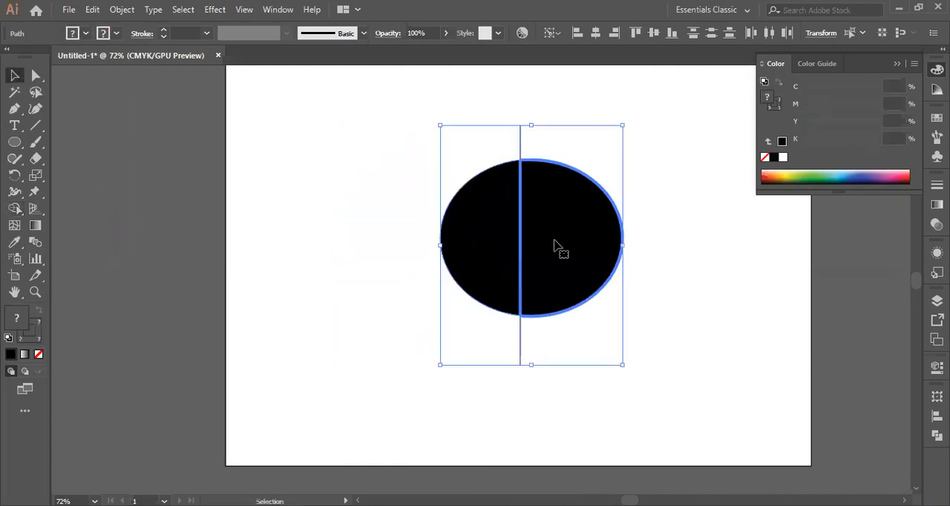
drag(512, 293, 462, 309)
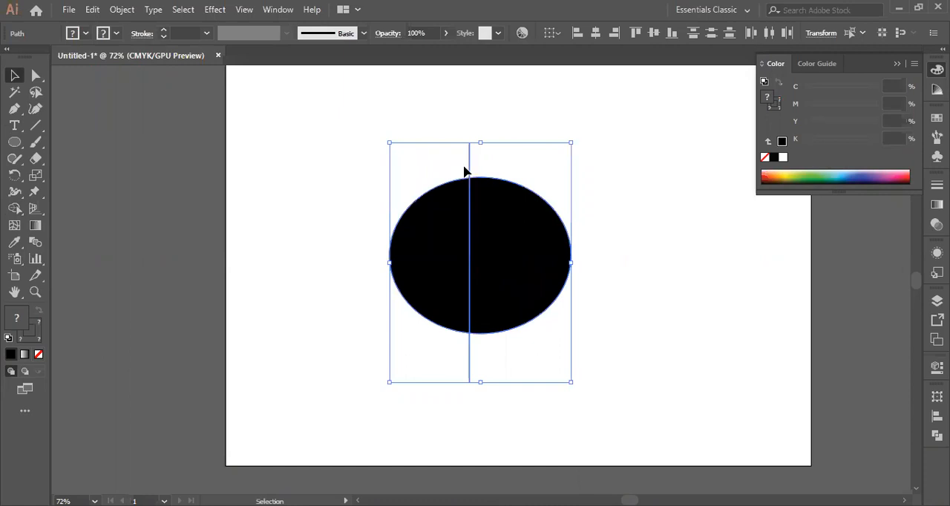
right_click(490, 198)
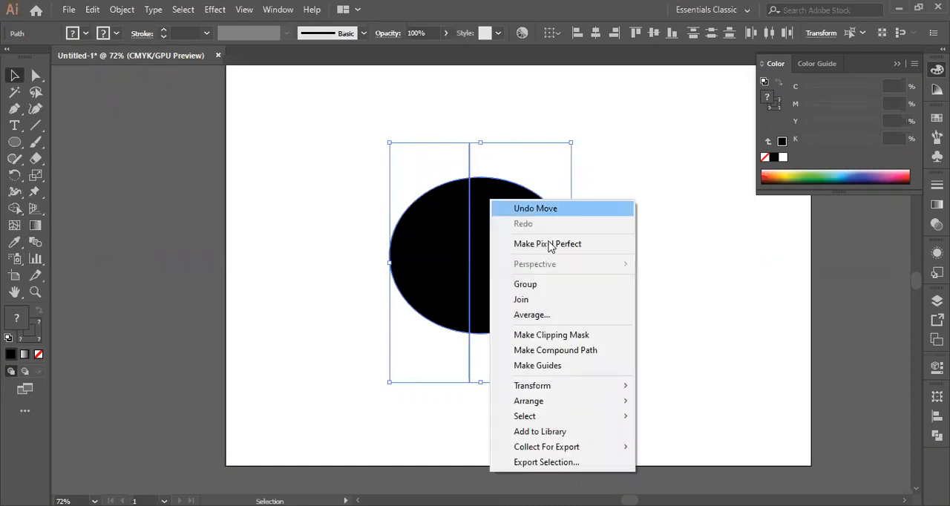
click(310, 293)
click(587, 424)
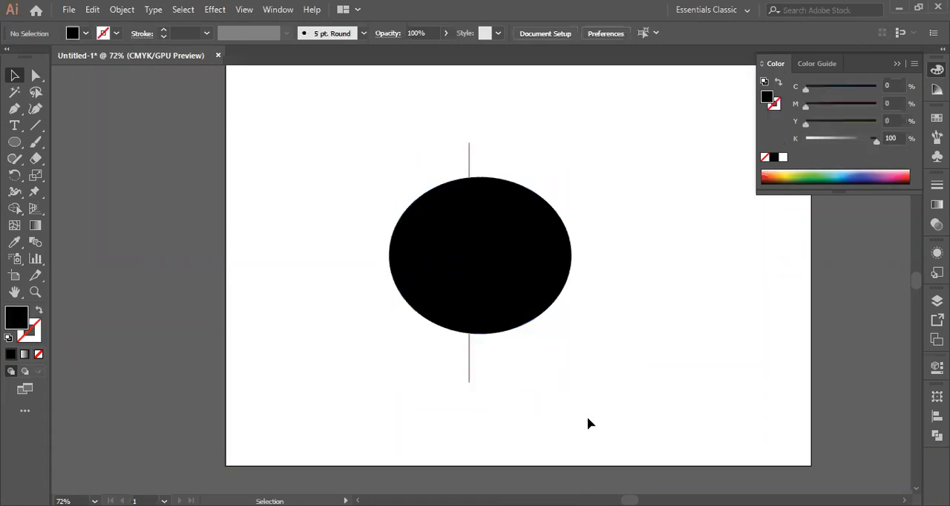
Move the line's lower piece and the ellipse's left half to the left, and the right half to the right
drag(469, 377, 407, 401)
click(434, 307)
drag(429, 303, 365, 305)
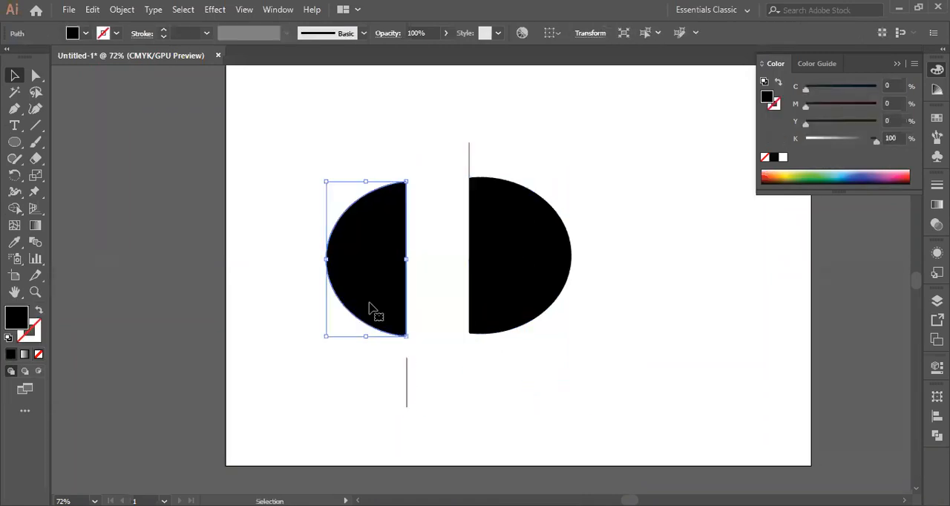
click(500, 311)
drag(503, 295, 585, 290)
Delete the leftover line pieces above and below the separated ellipse halves
click(469, 161)
key(Delete)
click(407, 385)
key(Delete)
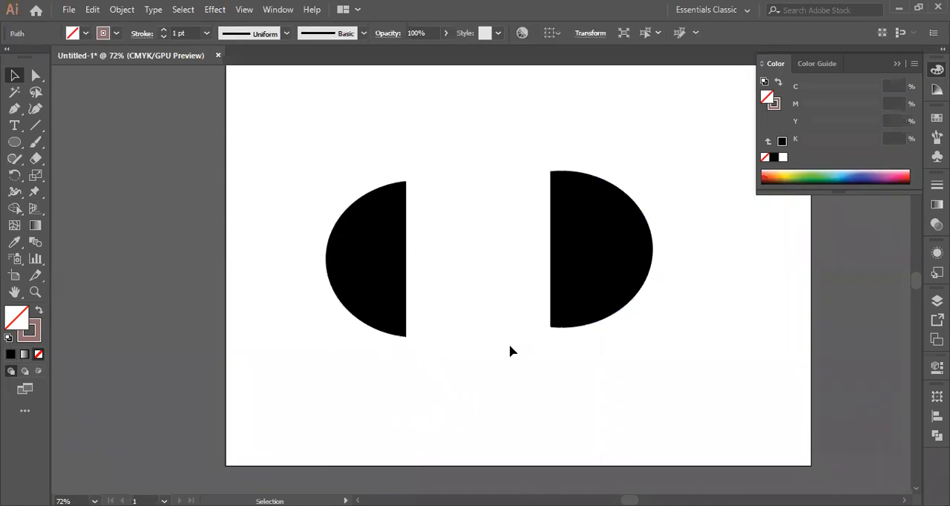
Rotate both ellipse halves so their flat sides face down horizontally, and deselect them
click(584, 239)
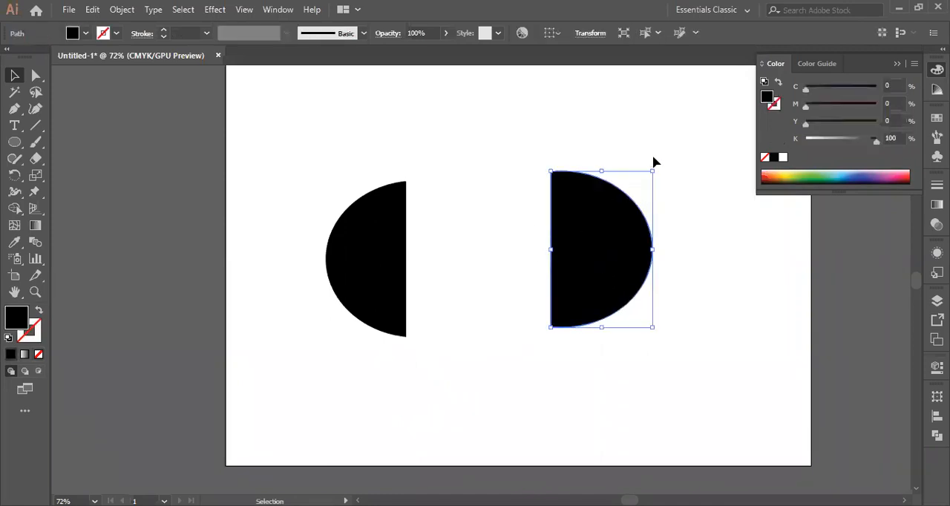
drag(658, 164, 532, 165)
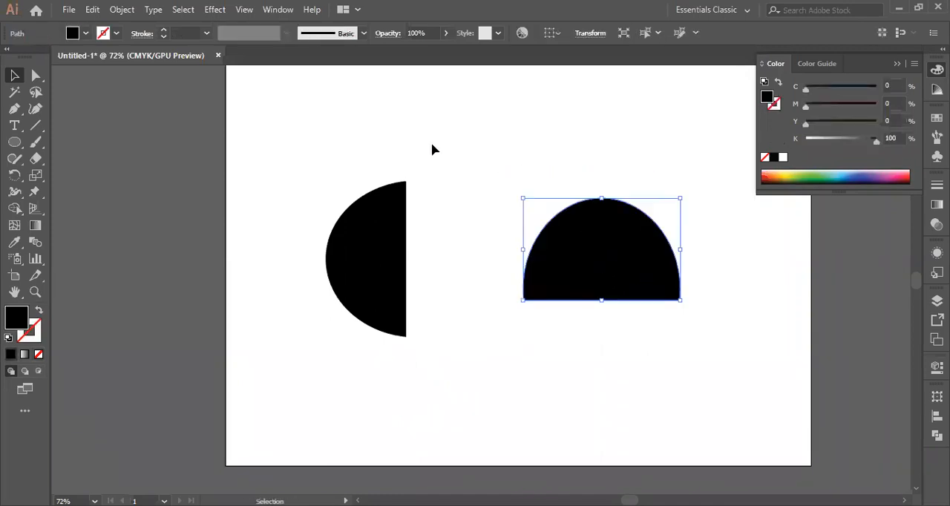
click(435, 150)
click(395, 184)
drag(405, 170, 469, 268)
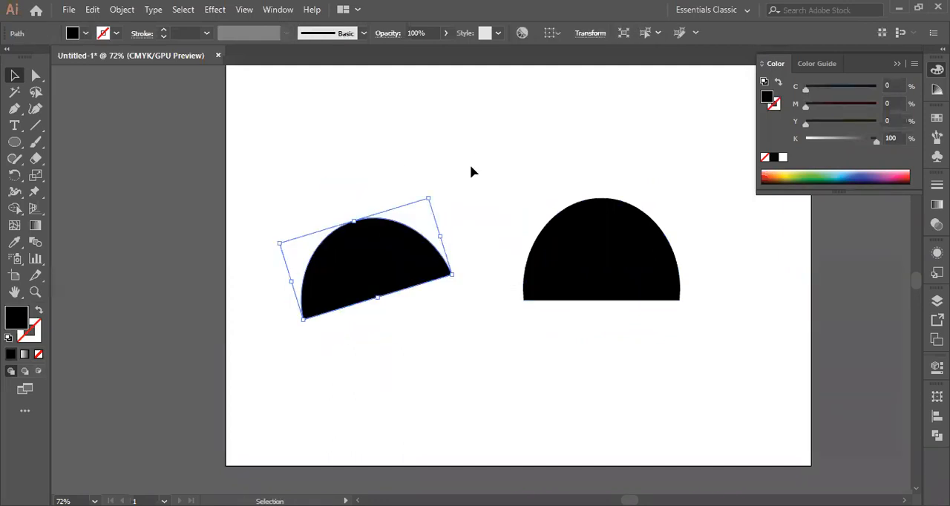
drag(430, 192, 448, 201)
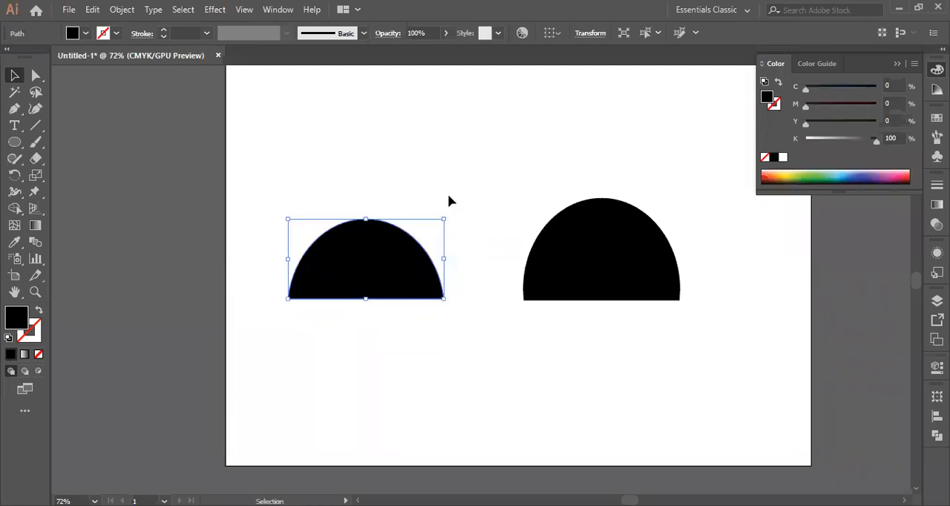
click(460, 177)
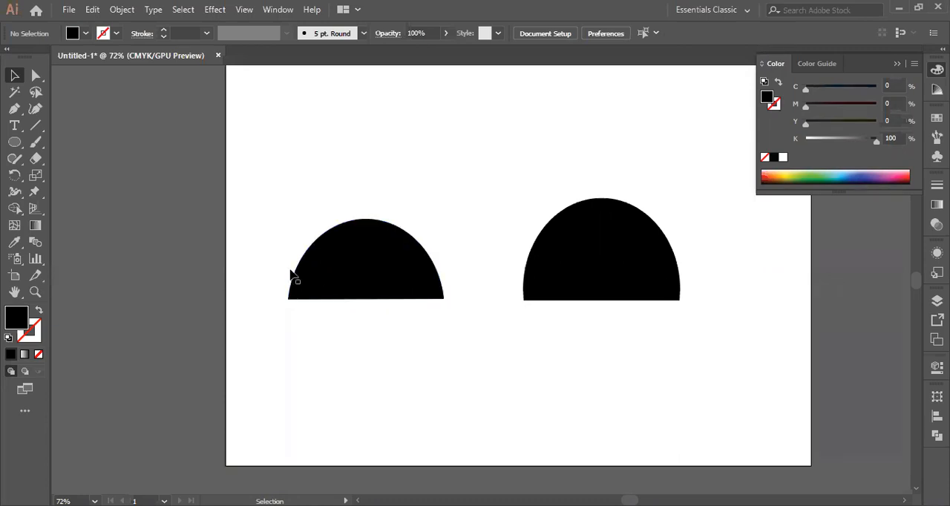
Draw a black rounded rectangle below the two half-ellipses and open the Pathfinder options
click(13, 148)
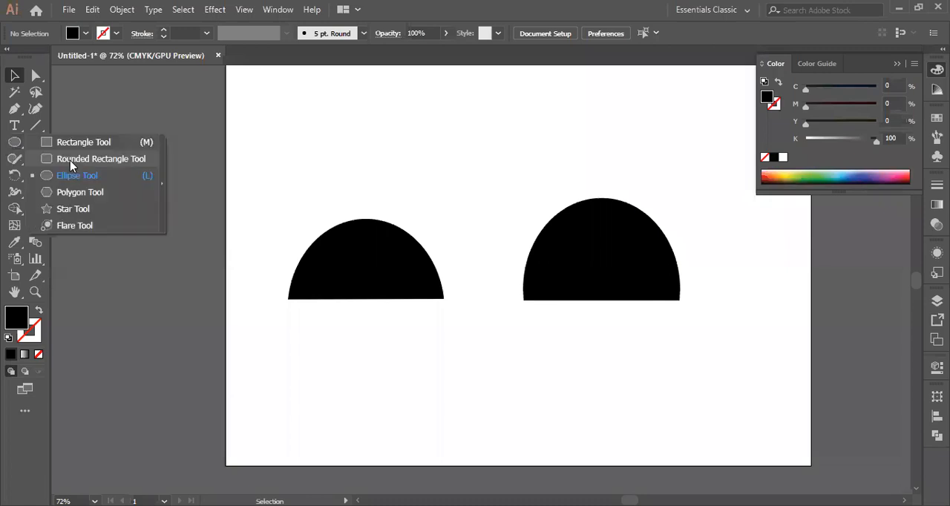
click(70, 160)
drag(343, 338, 553, 435)
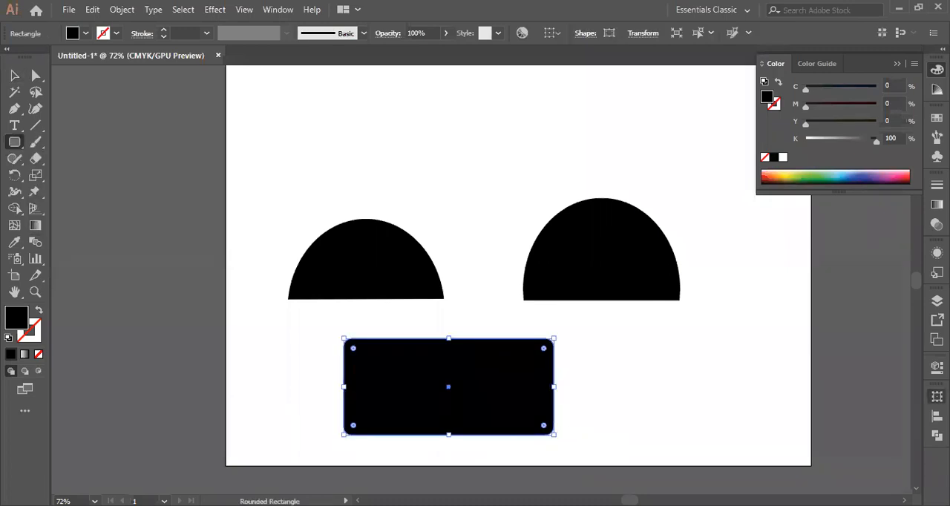
click(936, 395)
click(859, 298)
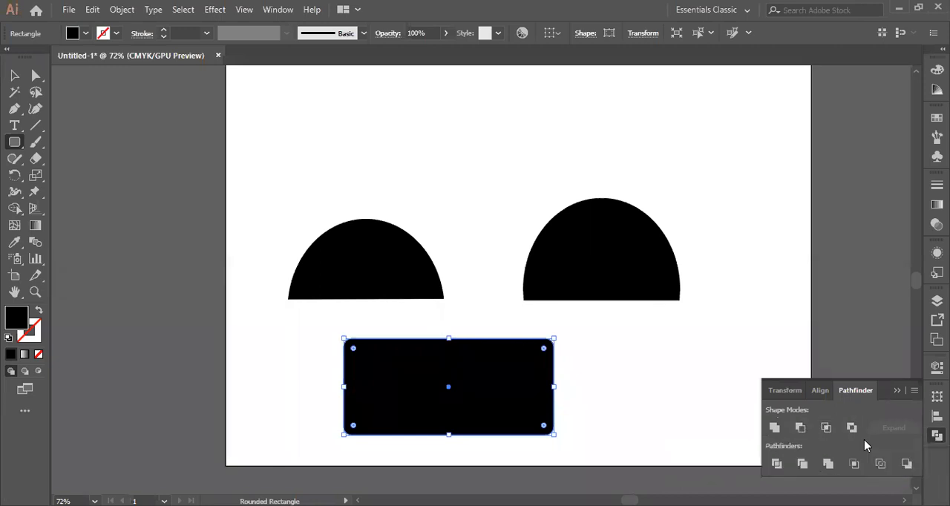
scroll(564, 138, down, 3)
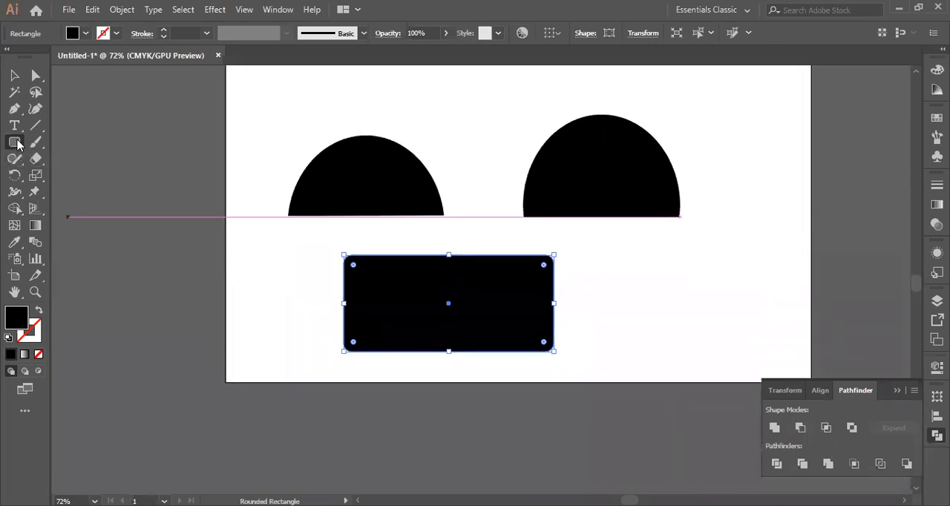
Fill the rounded rectangle with the pinkish red #dd1f56 and deselect it
key(v)
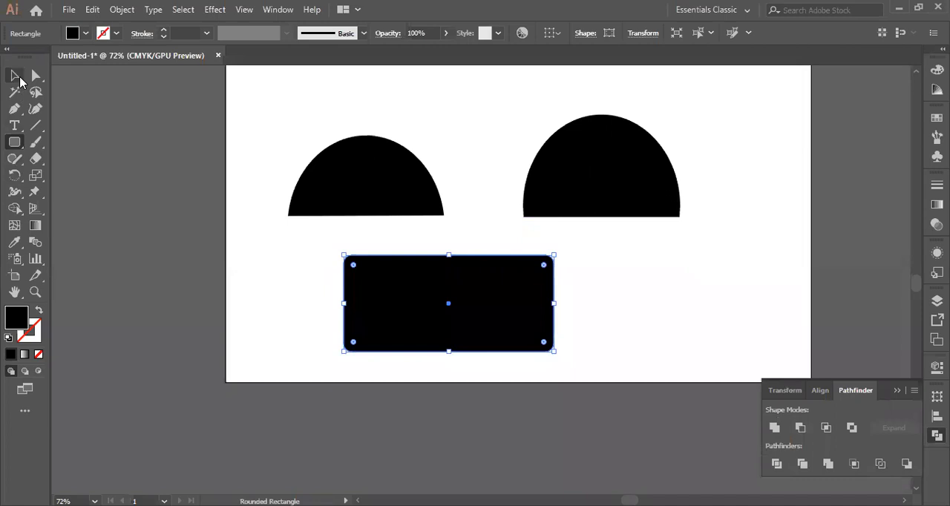
double_click(13, 318)
click(739, 204)
click(893, 191)
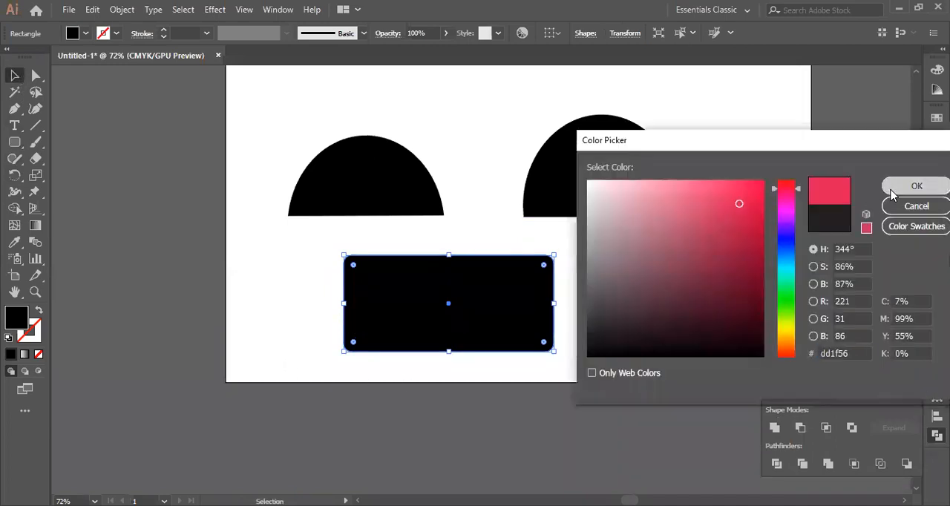
click(481, 136)
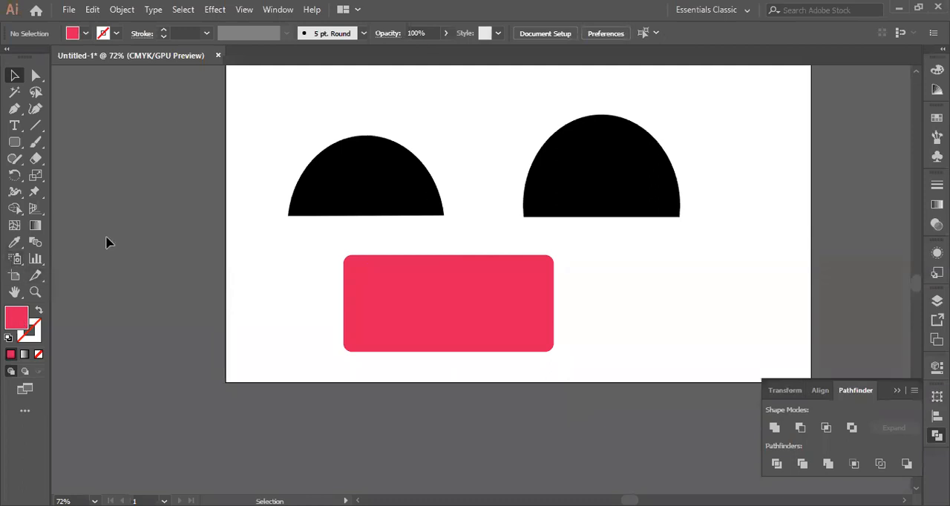
Move the left black half-ellipse over the red rectangle's lower-right corner and bring it to the front
click(16, 142)
click(14, 75)
drag(373, 189, 531, 357)
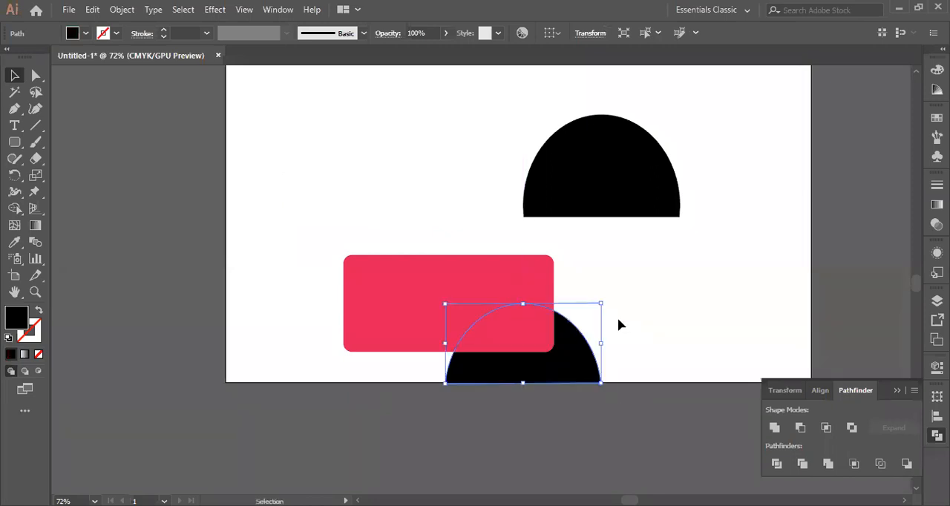
click(677, 315)
click(560, 368)
right_click(559, 369)
mouse_move(697, 279)
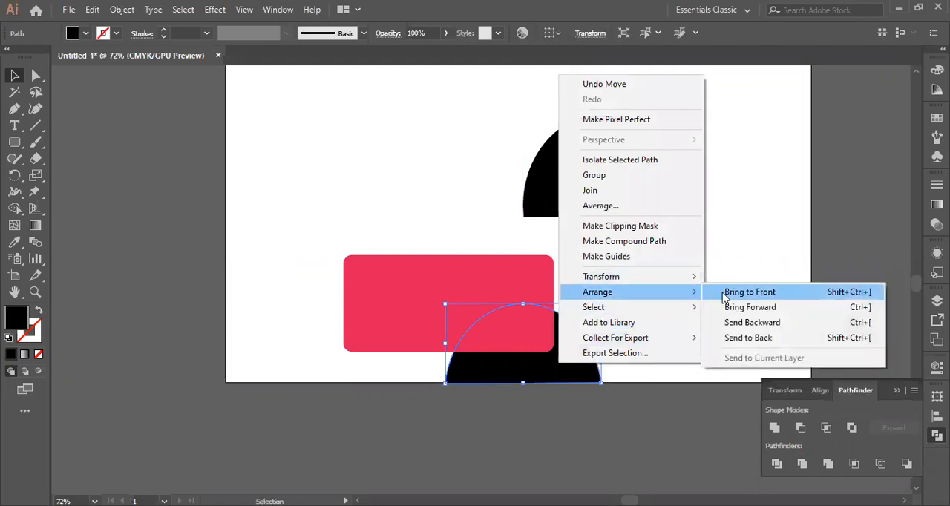
click(724, 294)
click(700, 289)
Try uniting the red rectangle and the overlapping half-ellipse with Pathfinder, and undo the merge
drag(279, 252, 578, 375)
click(773, 429)
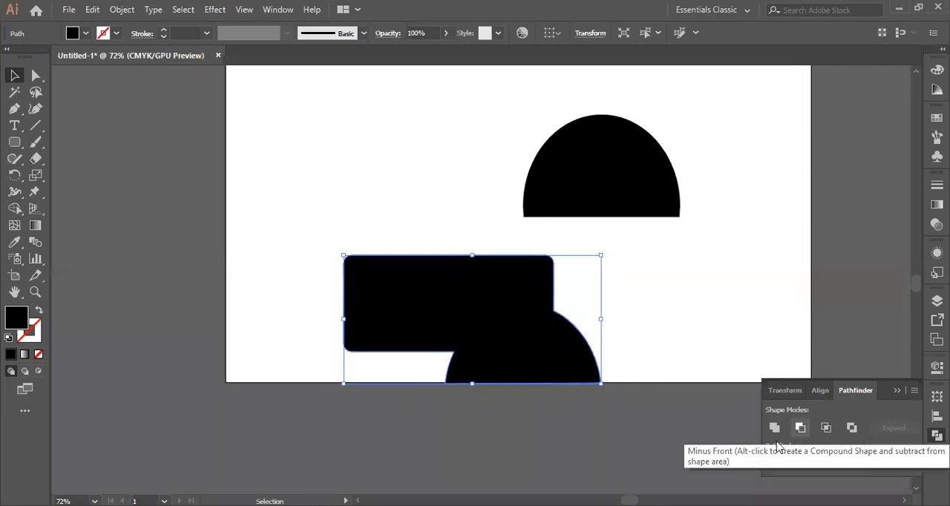
key(ctrl)
key(ctrl+z)
Cut the overlapping half-ellipse out of the red rectangle's lower-right corner with Pathfinder's Minus Front
drag(256, 245, 545, 405)
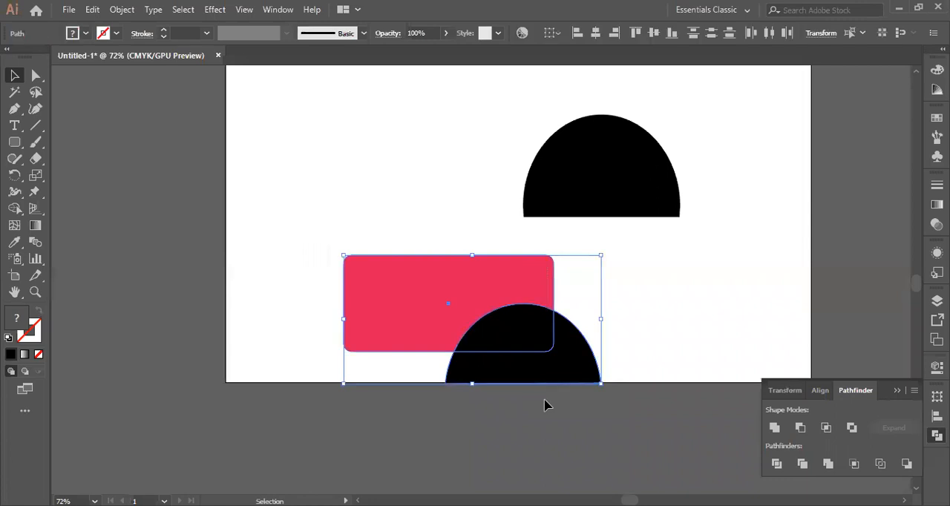
click(800, 428)
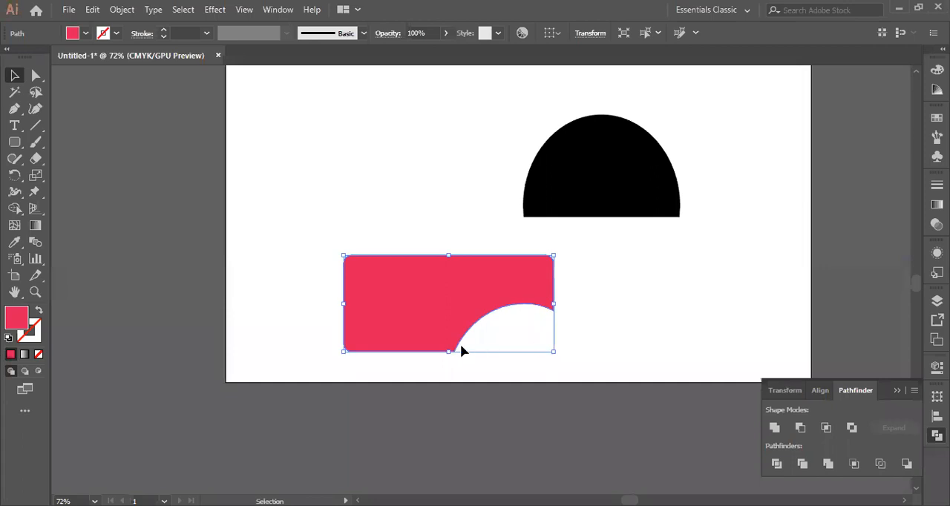
click(301, 106)
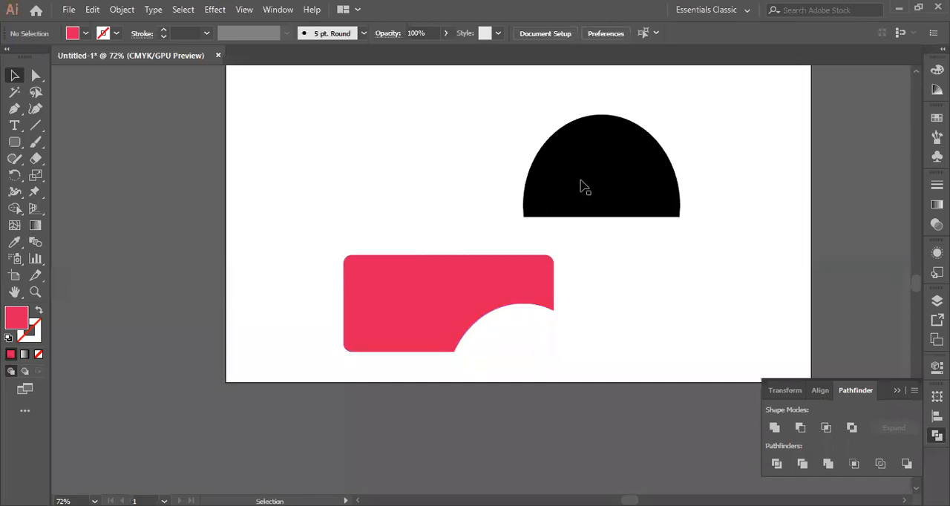
Move the remaining black half-ellipse over the red shape's lower-left corner and bring it to the front
drag(584, 178, 363, 355)
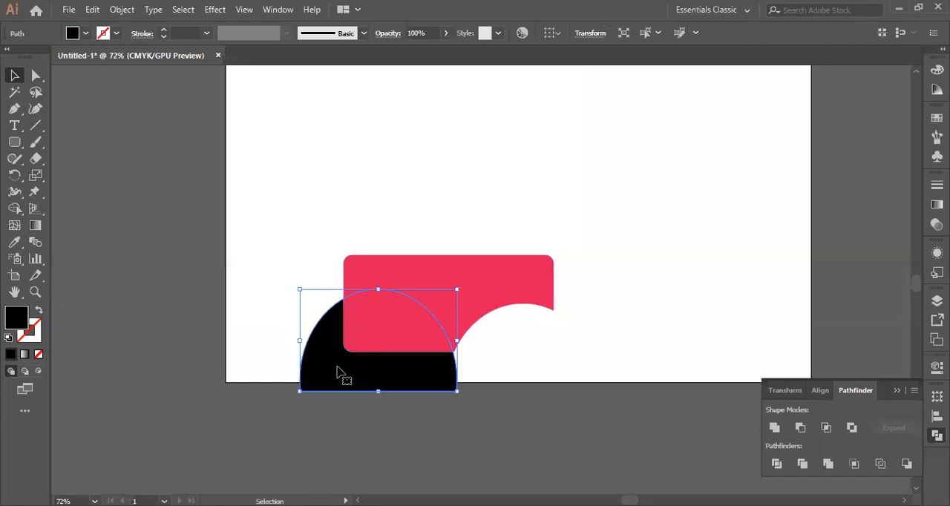
right_click(340, 369)
mouse_move(477, 289)
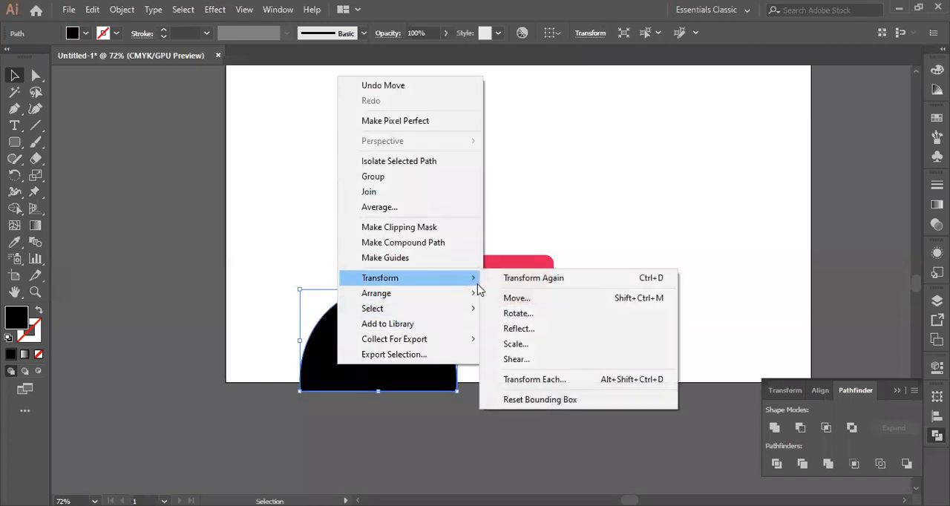
click(512, 293)
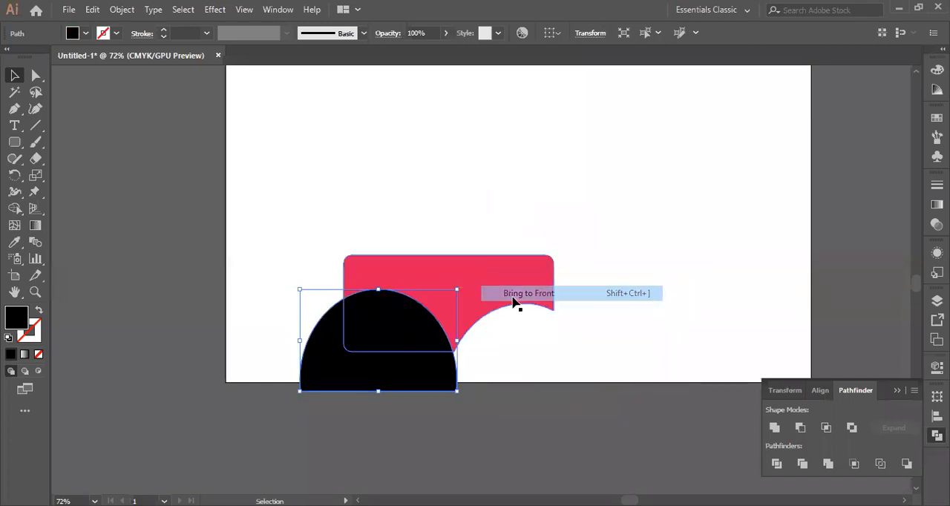
Subtract the second half-ellipse from the red shape's lower-left corner with Minus Front, and deselect the result
click(312, 214)
drag(292, 204, 562, 391)
click(800, 427)
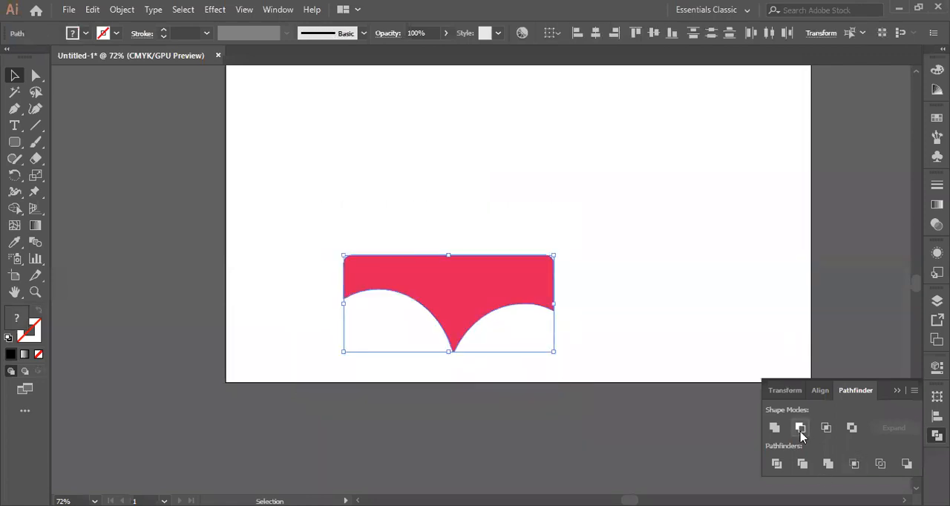
click(217, 127)
Draw a small red rounded square overlapping the middle of the red shape's top edge
click(14, 141)
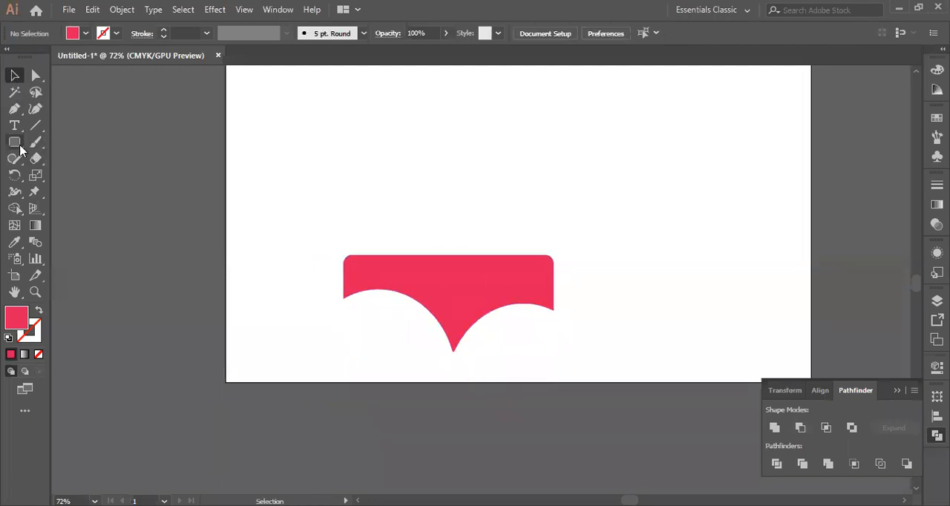
drag(424, 221, 487, 285)
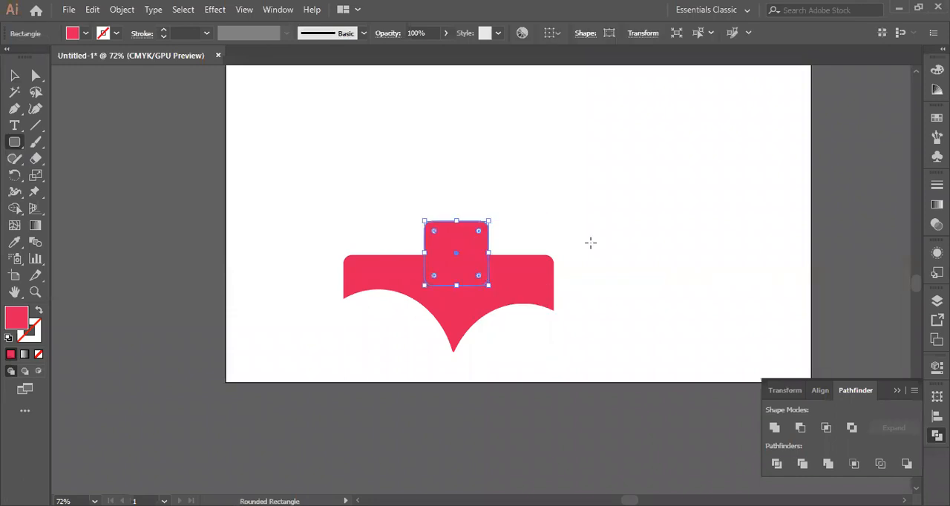
click(11, 76)
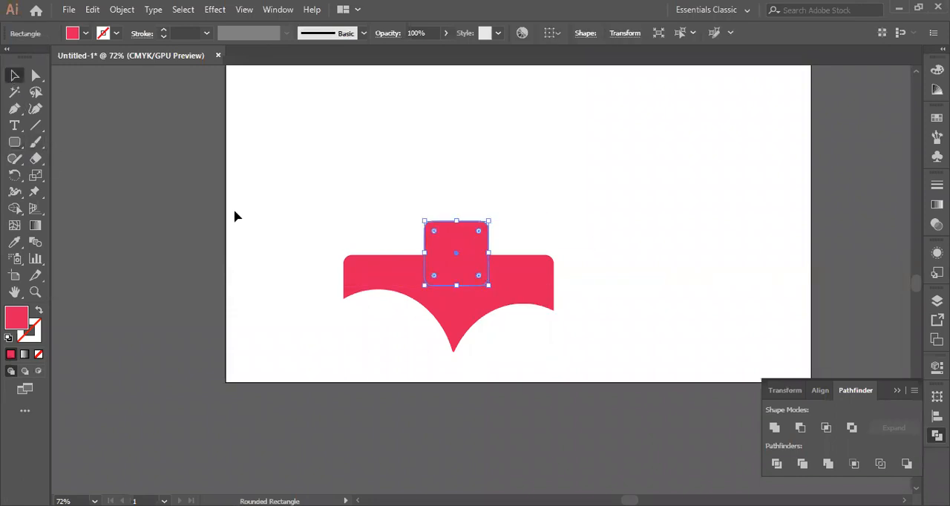
key(Return)
click(544, 366)
Subtract the small rounded square from the red shape with Minus Front, and move the result to the artboard's upper left
drag(327, 221, 602, 347)
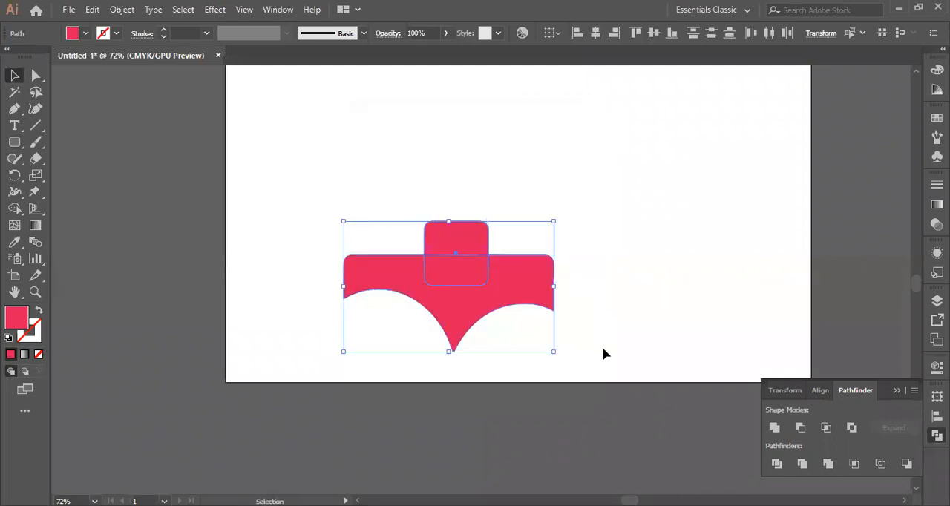
click(799, 428)
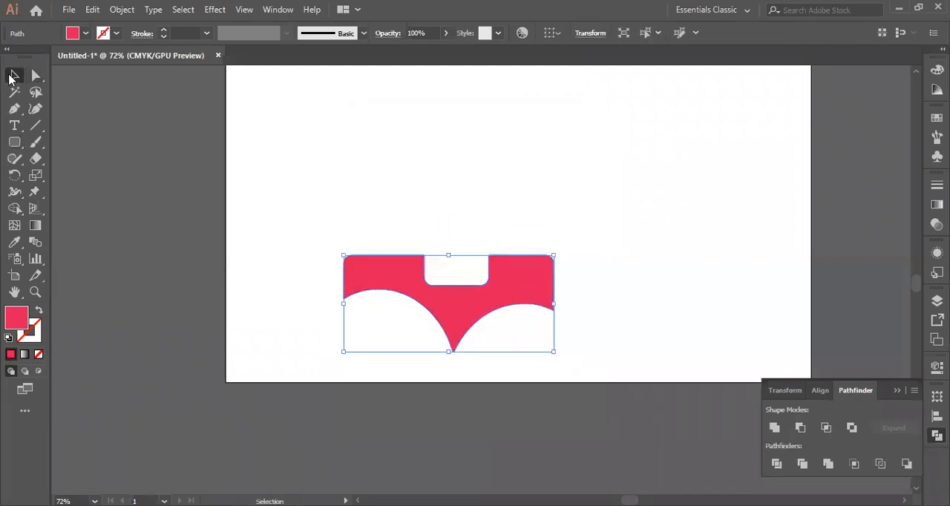
click(340, 161)
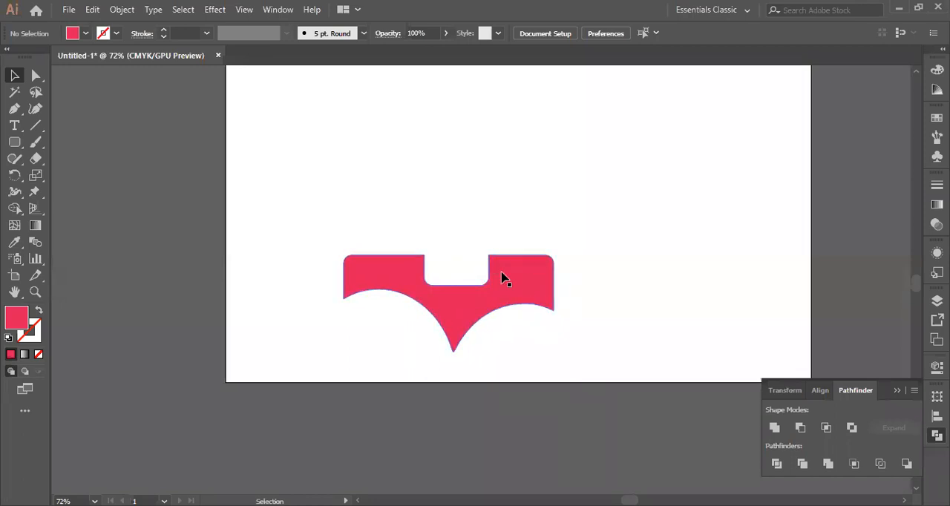
scroll(545, 318, down, 1)
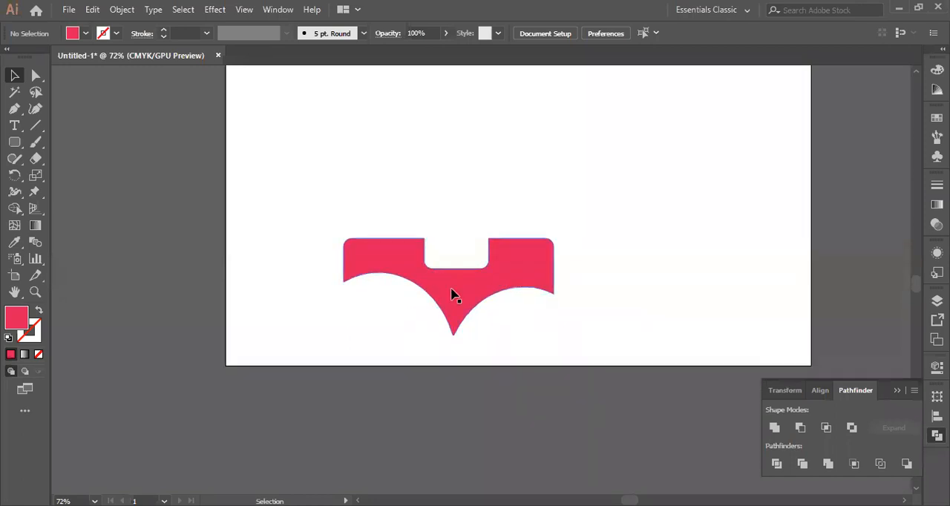
drag(466, 291, 368, 175)
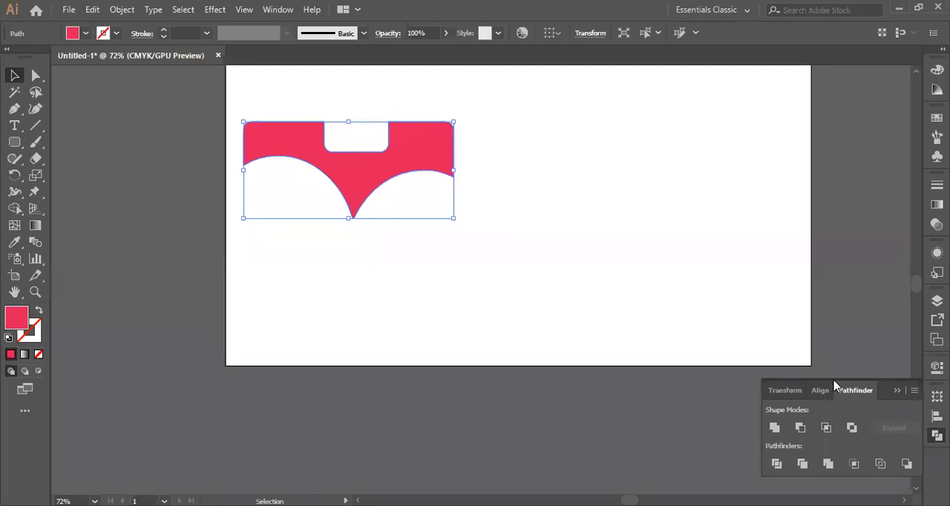
Draw a new red rounded rectangle on the artboard to the right of the cut shape
click(15, 143)
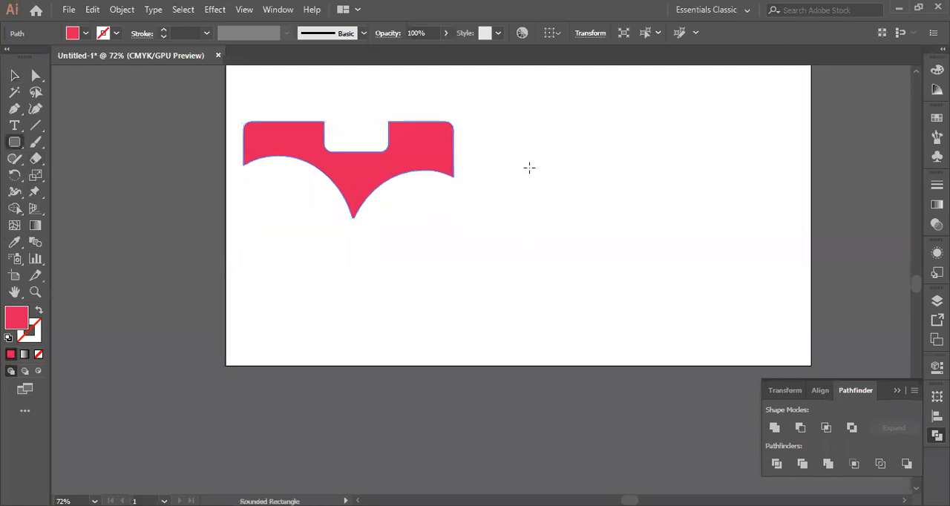
drag(524, 152, 693, 245)
key(v)
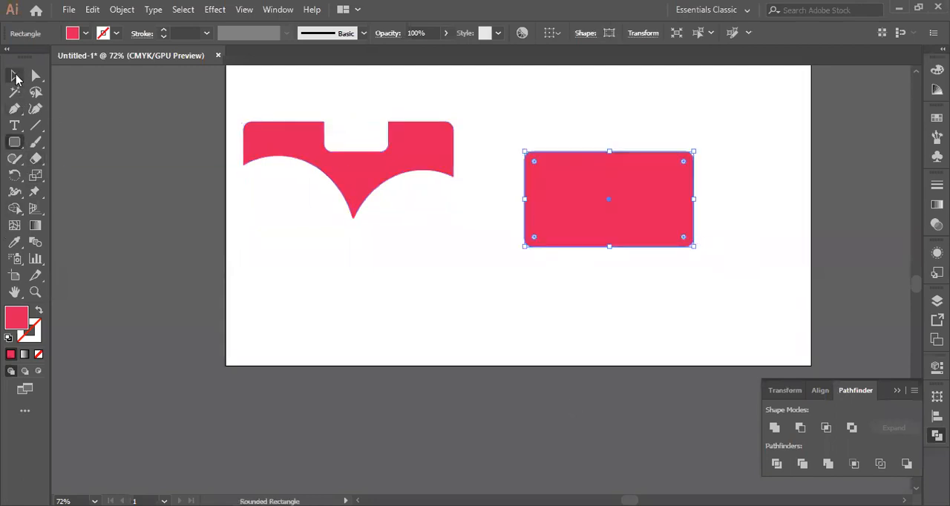
Draw a red hexagon over the new rounded rectangle and move it so it overlaps the rectangle's lower edge
click(18, 145)
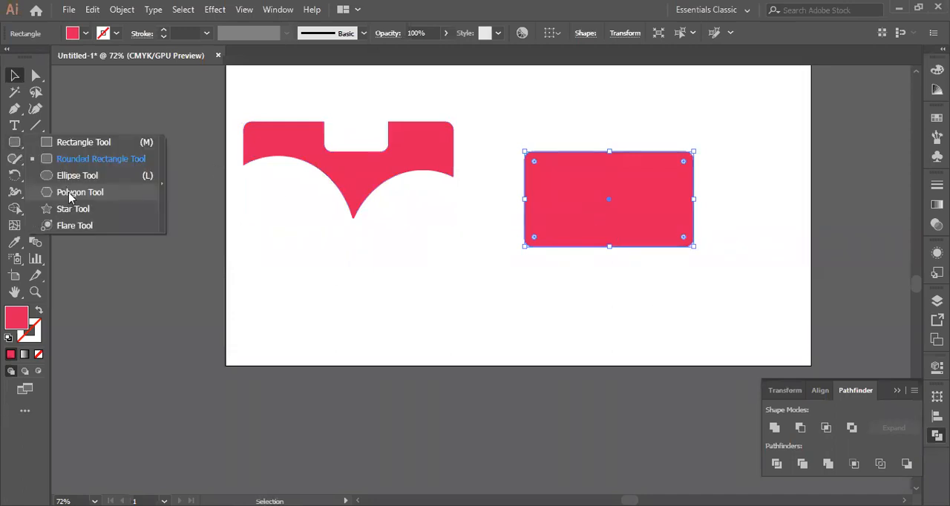
click(75, 193)
drag(570, 196, 588, 259)
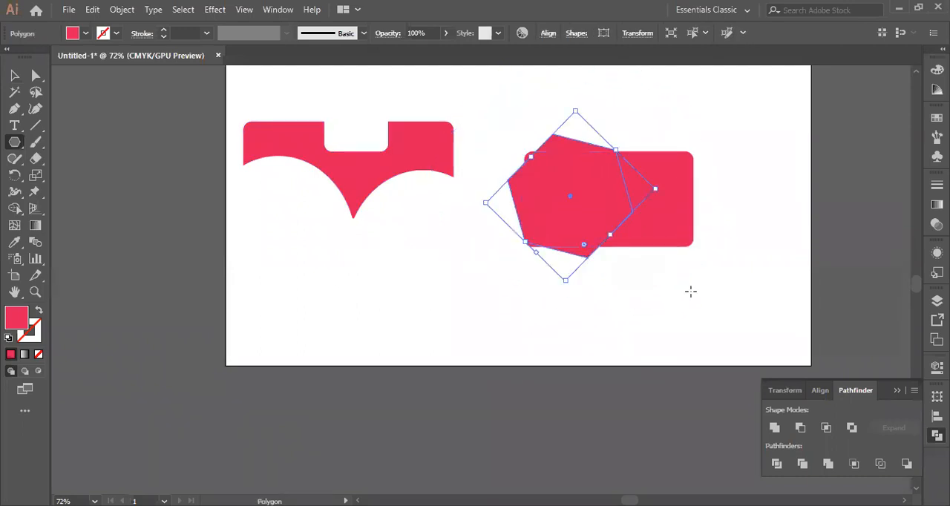
click(14, 75)
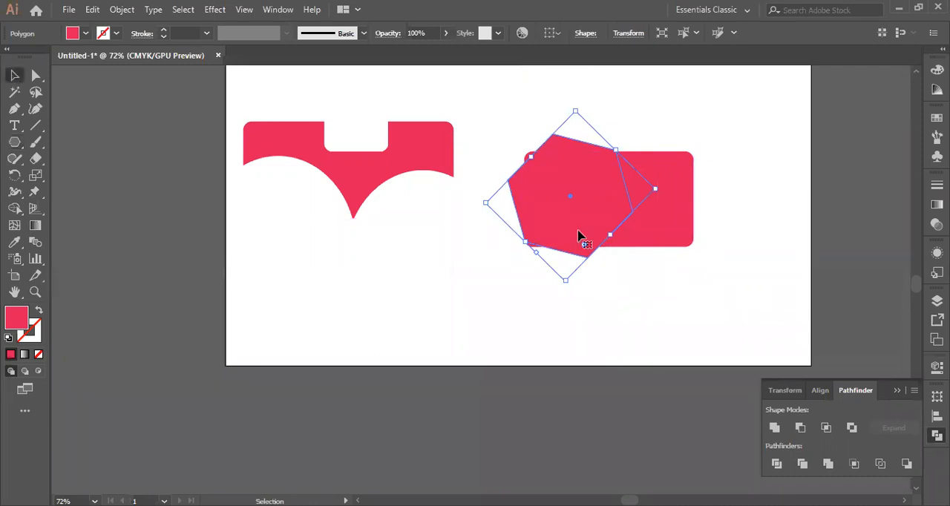
drag(590, 241, 680, 288)
Apply Exclude to the rounded rectangle and hexagon together, then ungroup the result and deselect it
click(376, 292)
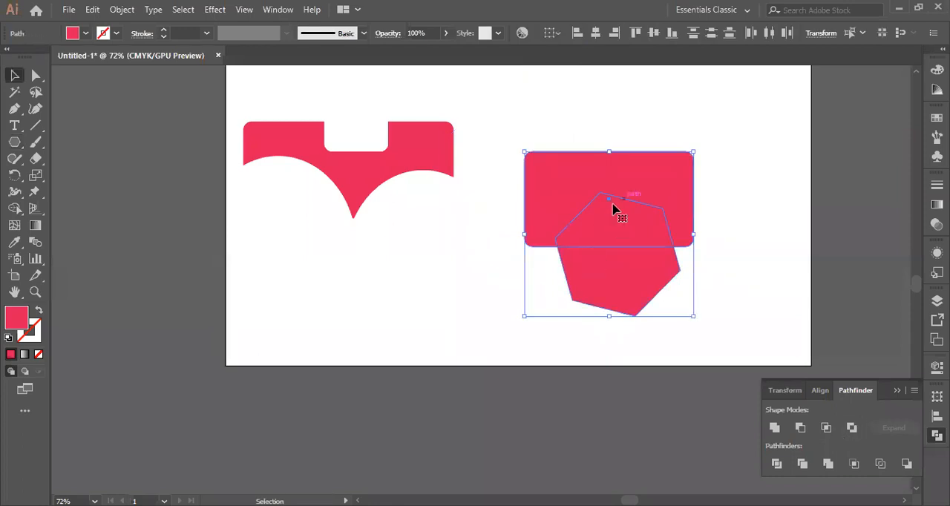
click(852, 428)
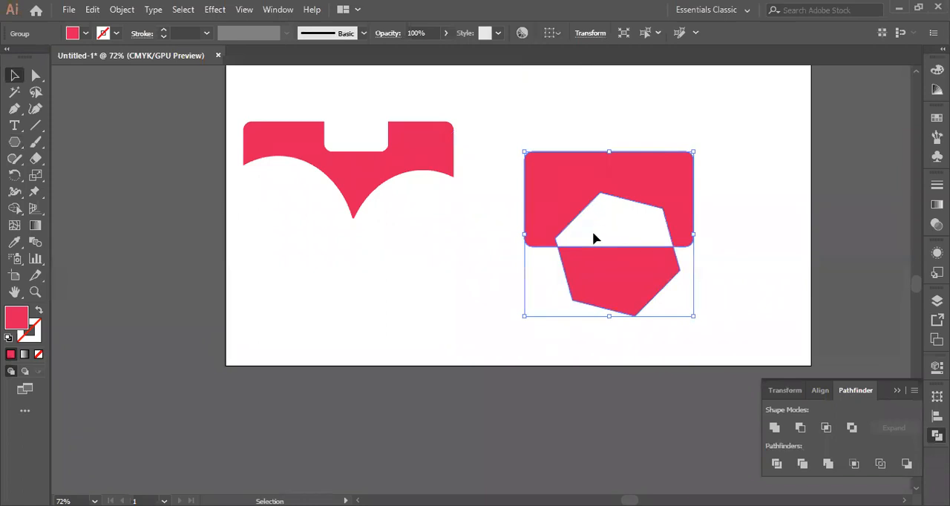
right_click(578, 198)
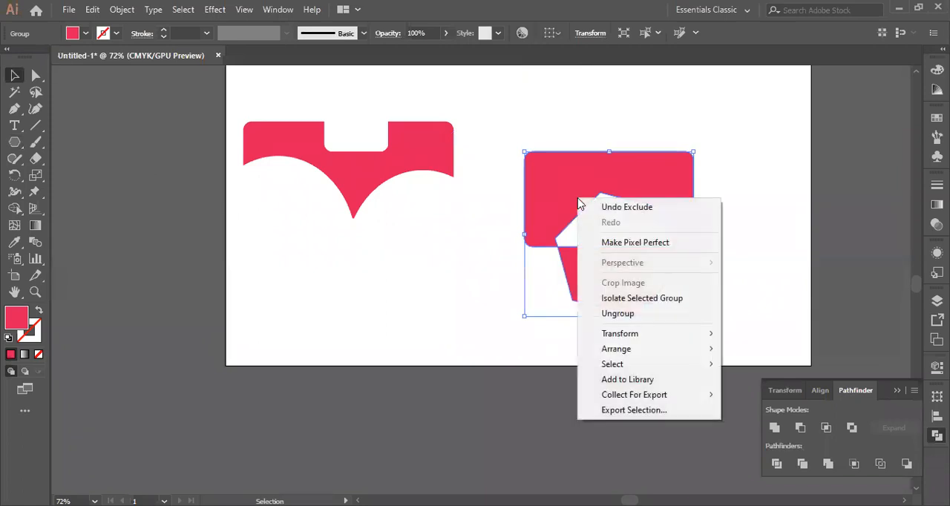
click(607, 315)
click(390, 259)
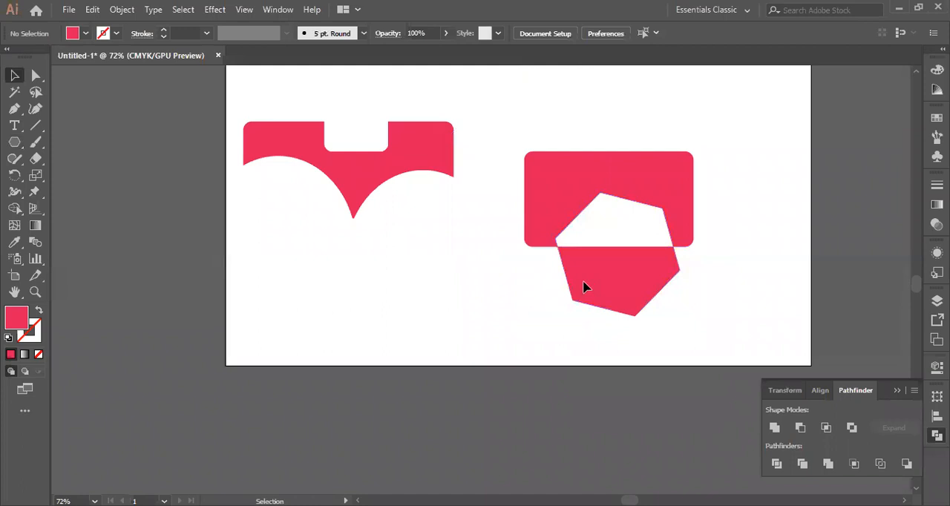
Move the lower hexagon piece and the notched rectangle apart to show that they are separate shapes
drag(612, 305, 612, 356)
drag(572, 191, 603, 141)
click(734, 244)
drag(605, 343, 637, 278)
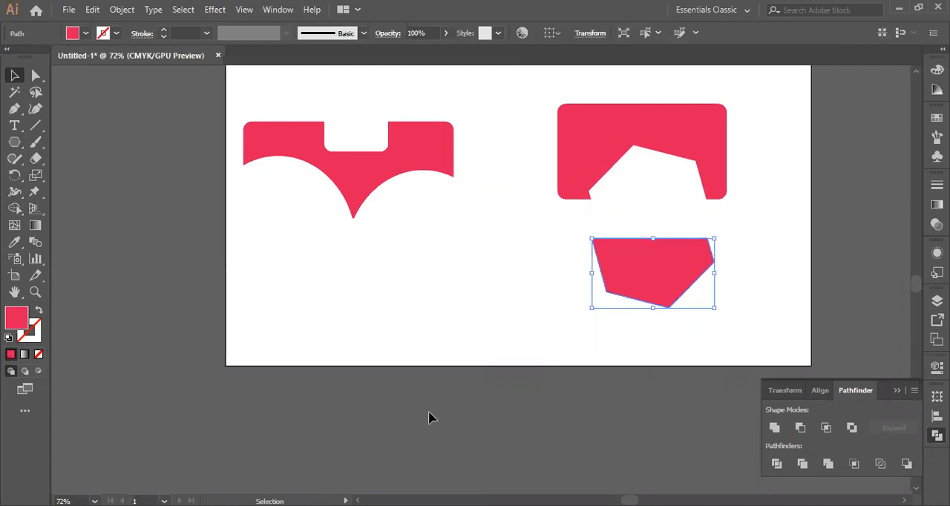
Undo the moves of the two excluded pieces and deselect everything
key(ctrl+z)
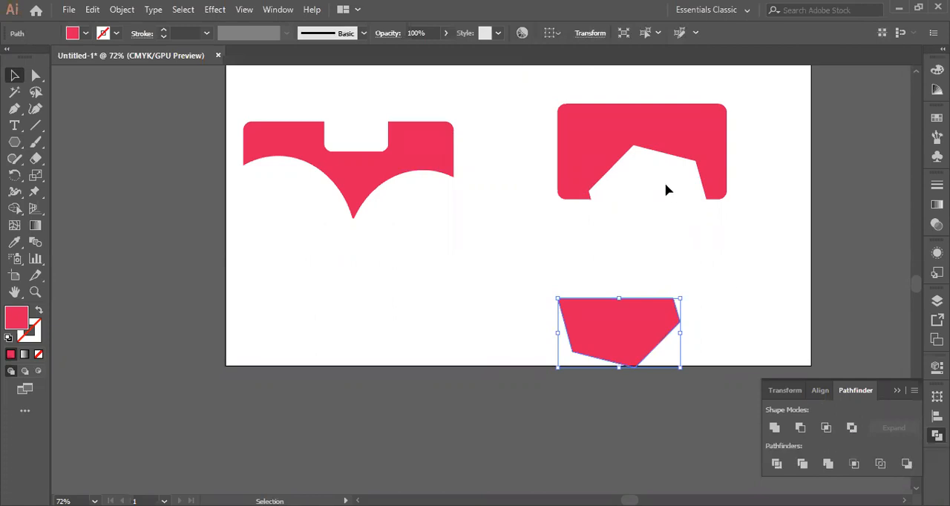
key(ctrl+z)
key(ctrl+z)
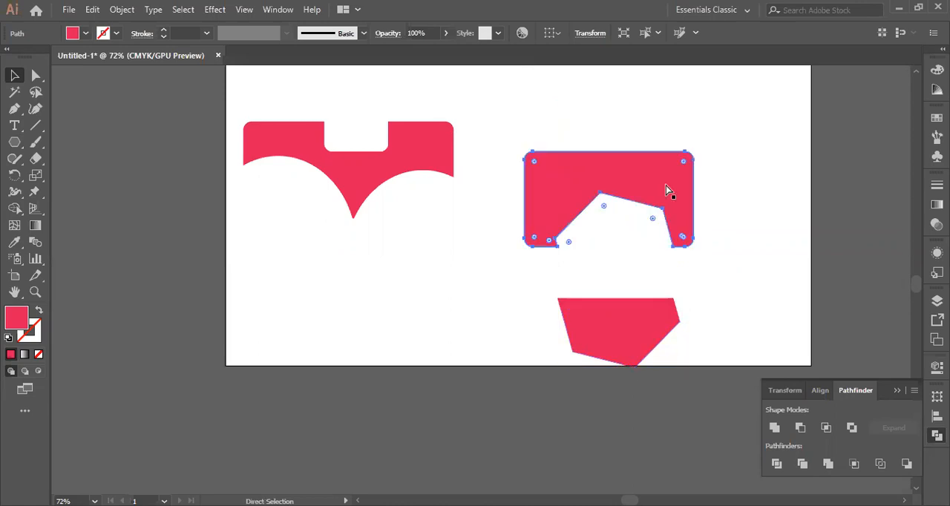
key(ctrl+z)
click(482, 285)
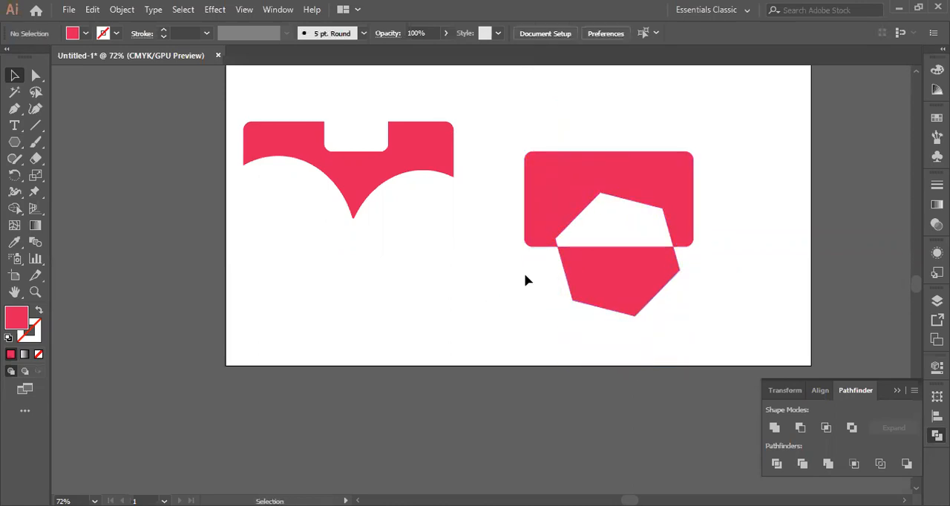
Draw a red rounded rectangle in the empty area below the heart-like cut shape
scroll(524, 280, down, 1)
drag(18, 147, 64, 157)
mouse_move(312, 230)
mouse_down()
mouse_move(450, 317)
mouse_move(475, 316)
mouse_up()
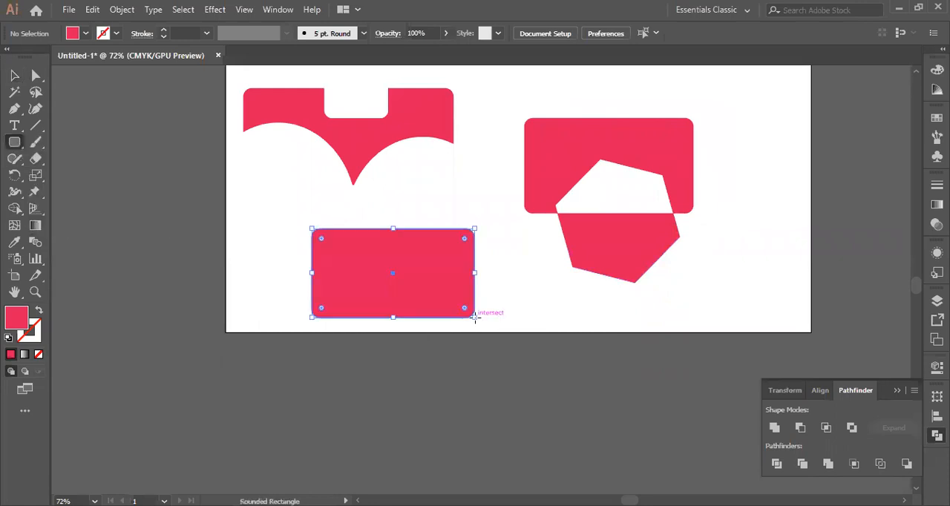
Draw a red ellipse overlapping the lower edge of the newest rounded rectangle, and select both shapes
drag(12, 144, 69, 178)
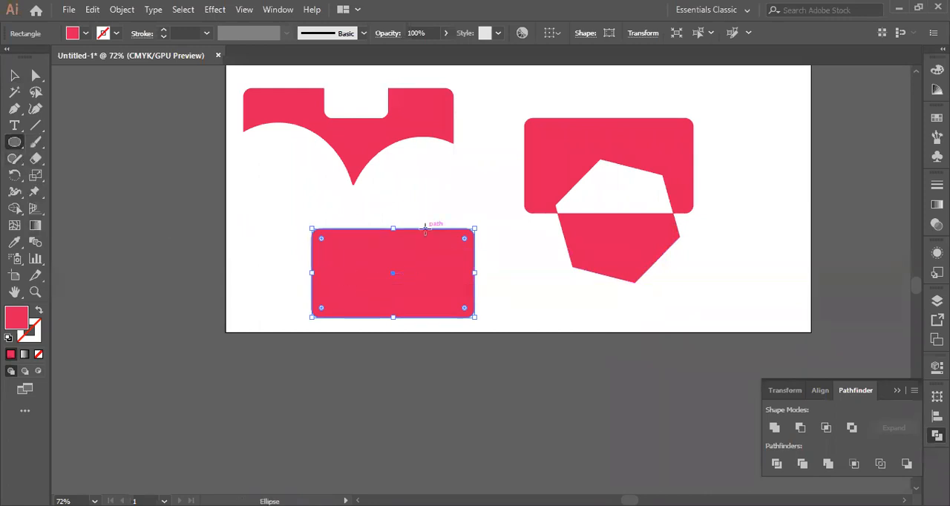
drag(376, 290, 455, 381)
key(v)
drag(237, 215, 509, 394)
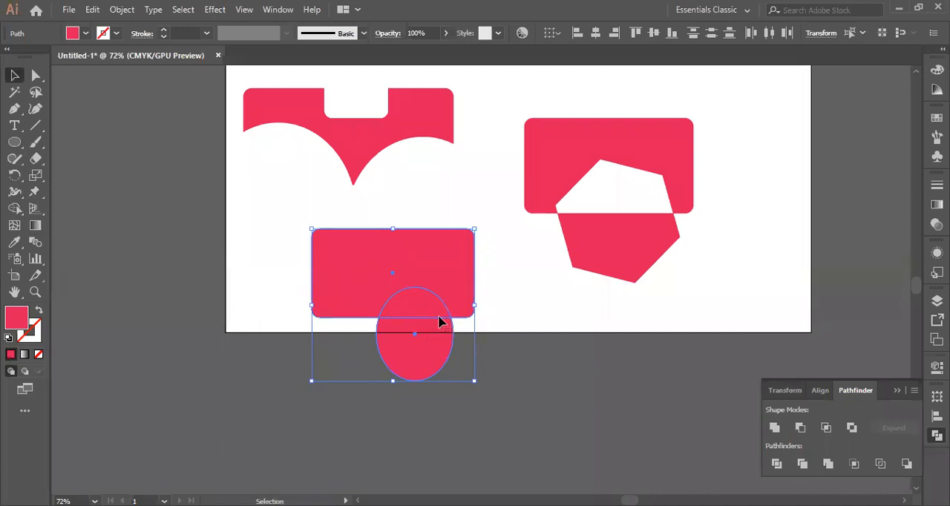
Exclude the overlap of the ellipse and the rounded rectangle, and move the resulting group up and to the left
click(851, 428)
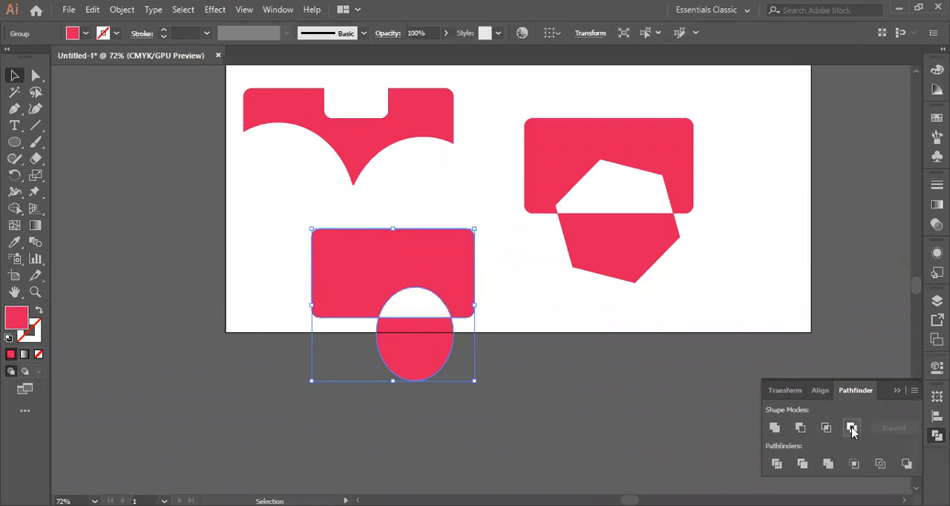
click(260, 194)
click(392, 276)
drag(429, 281, 383, 254)
click(346, 233)
click(245, 241)
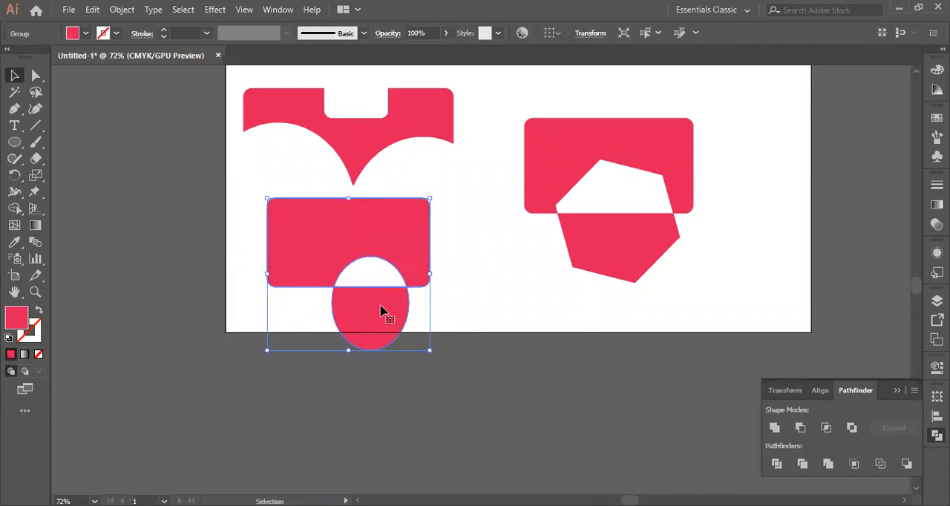
Ungroup the excluded shapes and move the lower ellipse piece and the notched rectangle apart
right_click(335, 244)
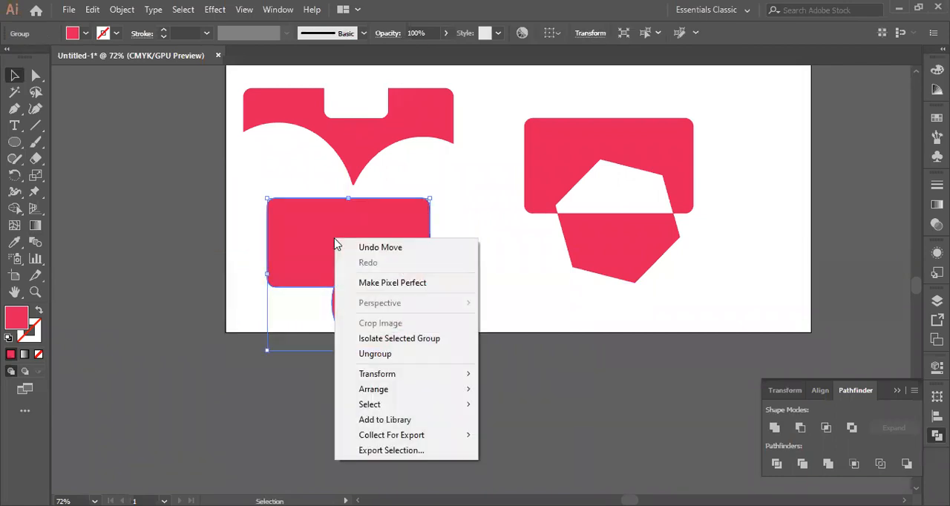
click(383, 354)
click(454, 303)
click(385, 314)
drag(384, 314, 522, 344)
drag(324, 260, 218, 280)
click(390, 316)
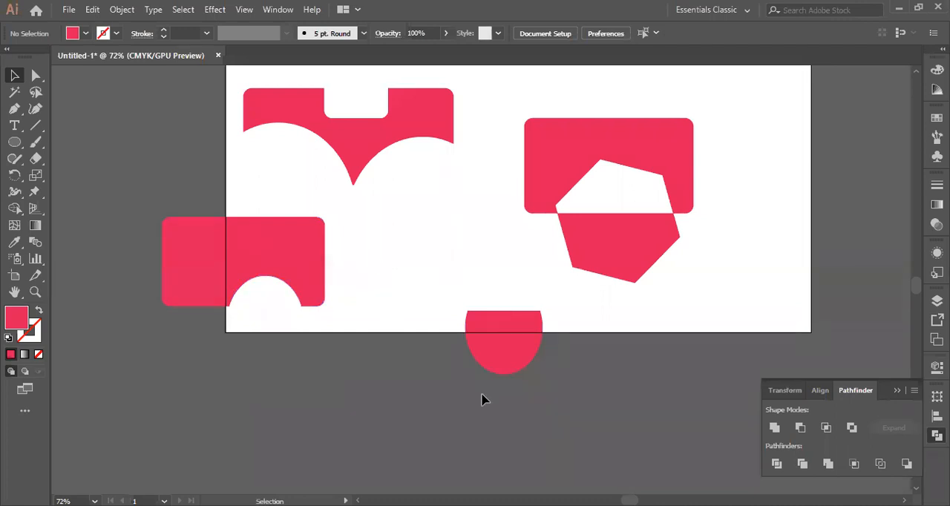
click(500, 360)
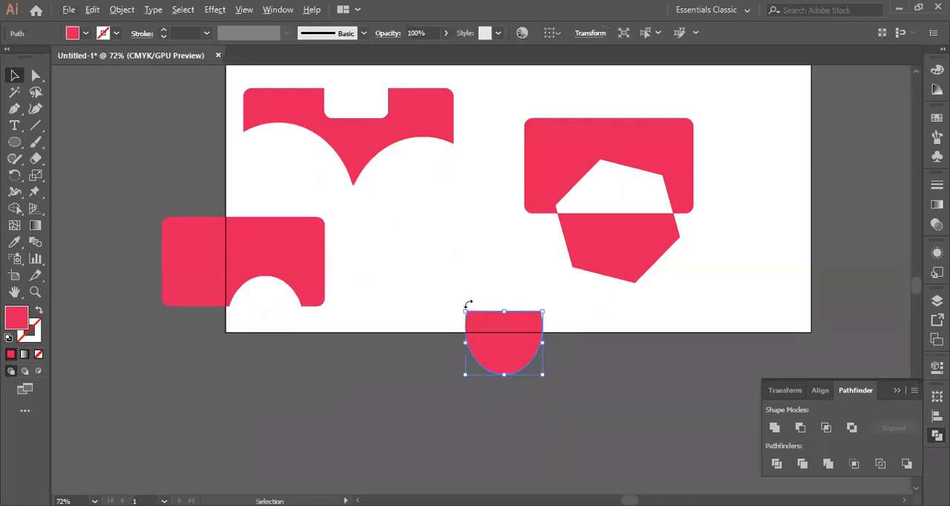
Undo the separation, ungrouping, move and Exclude, and remove the ellipse so only the rounded rectangle remains there
key(ctrl+z)
key(ctrl+z)
key(ctrl+z)
key(ctrl+z)
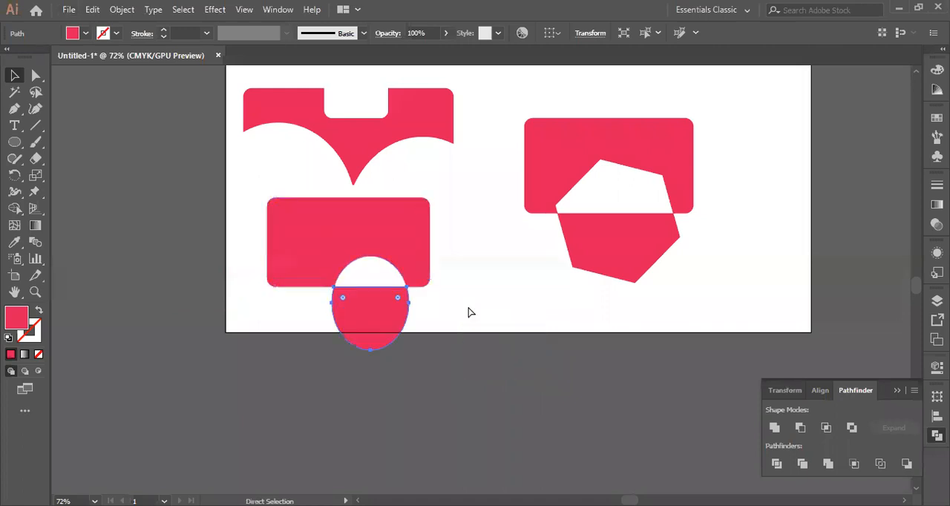
key(ctrl+z)
key(ctrl+z)
key(ctrl+z)
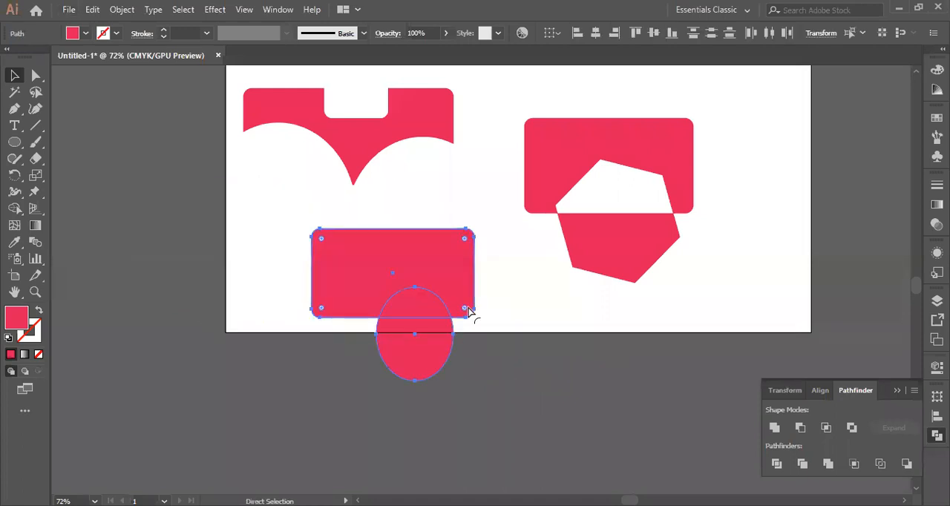
click(144, 245)
Draw a small red ellipse across the lower edge of the rounded rectangle, near its lower-left corner
click(14, 143)
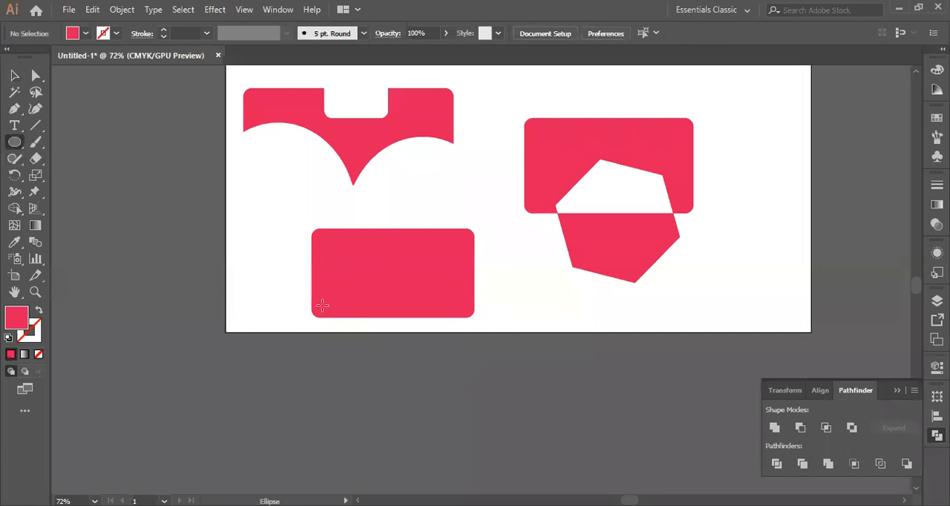
drag(326, 306, 360, 324)
click(14, 75)
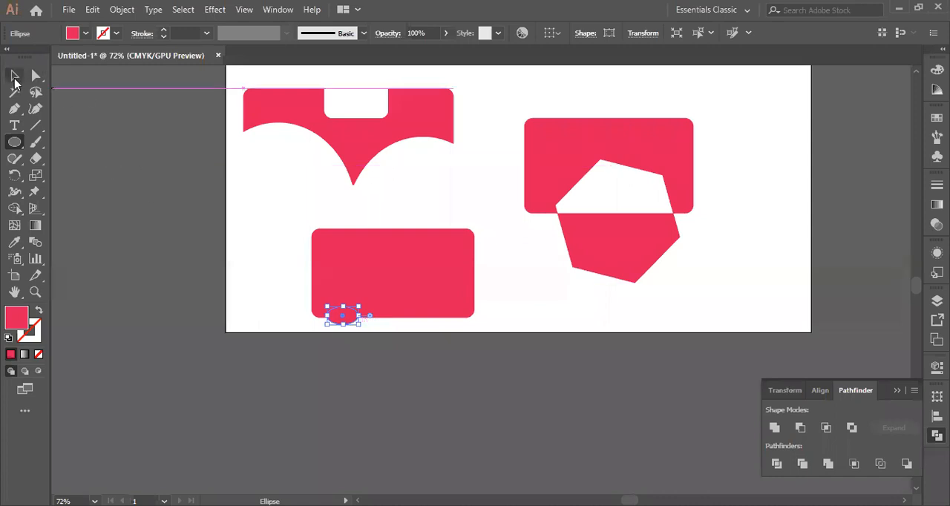
Copy the small ellipse three times along the rectangle's lower edge to form a row of four
click(346, 327)
click(345, 320)
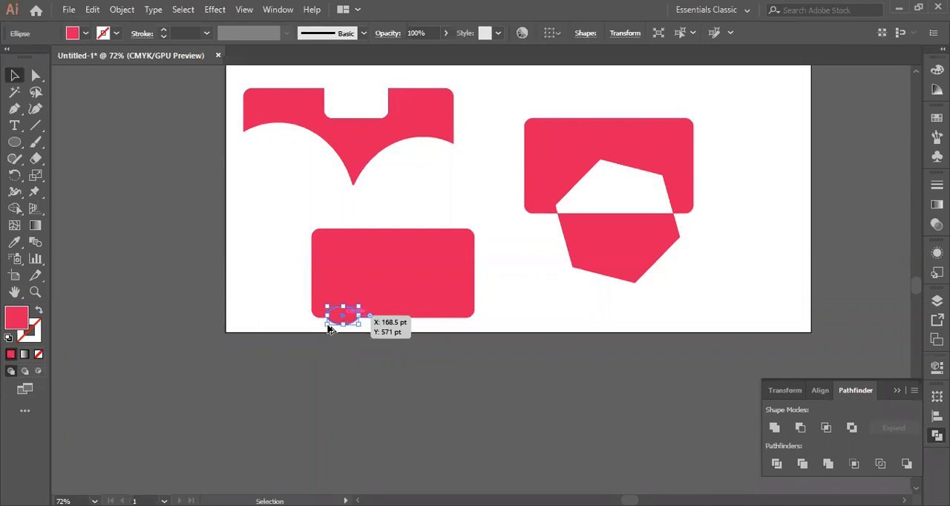
click(246, 201)
click(343, 317)
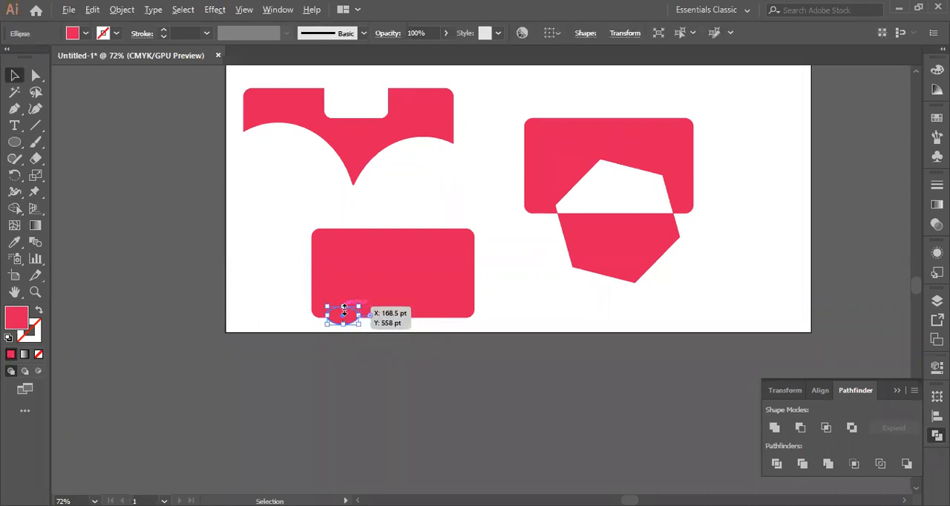
drag(343, 313, 459, 318)
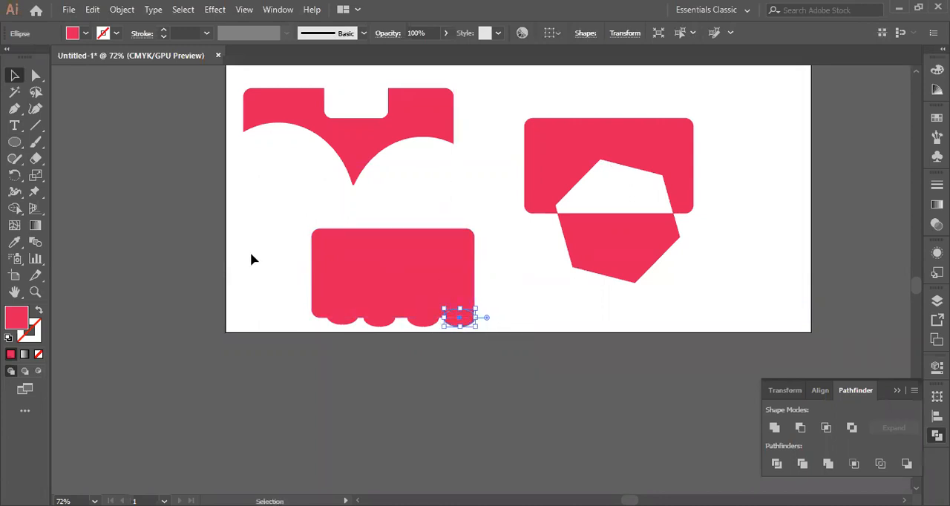
Apply Exclude to the rounded rectangle and its four small ellipses, and ungroup the result
click(286, 257)
drag(289, 226, 504, 343)
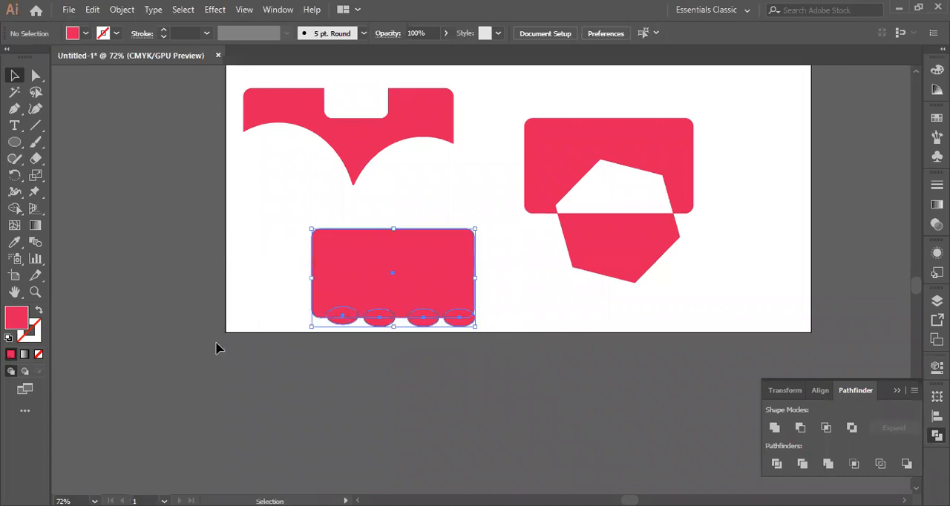
click(851, 428)
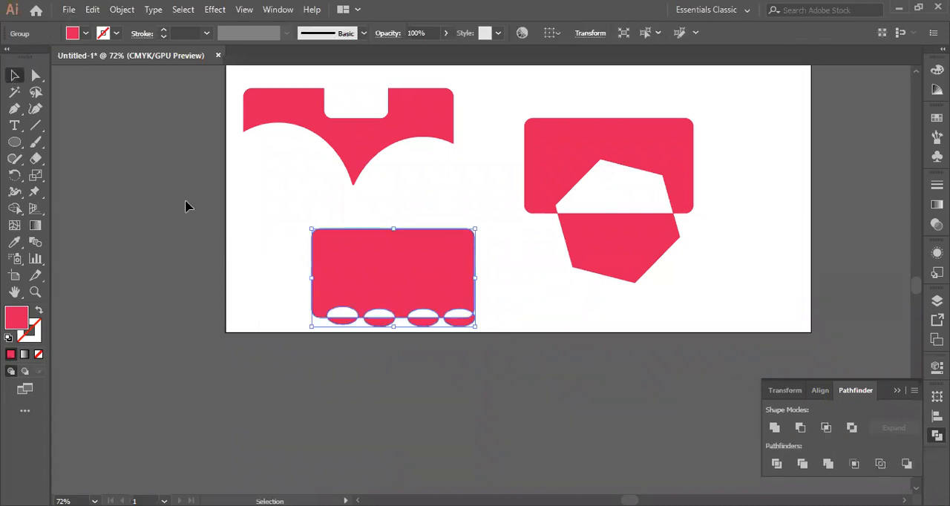
click(250, 189)
click(390, 319)
right_click(404, 264)
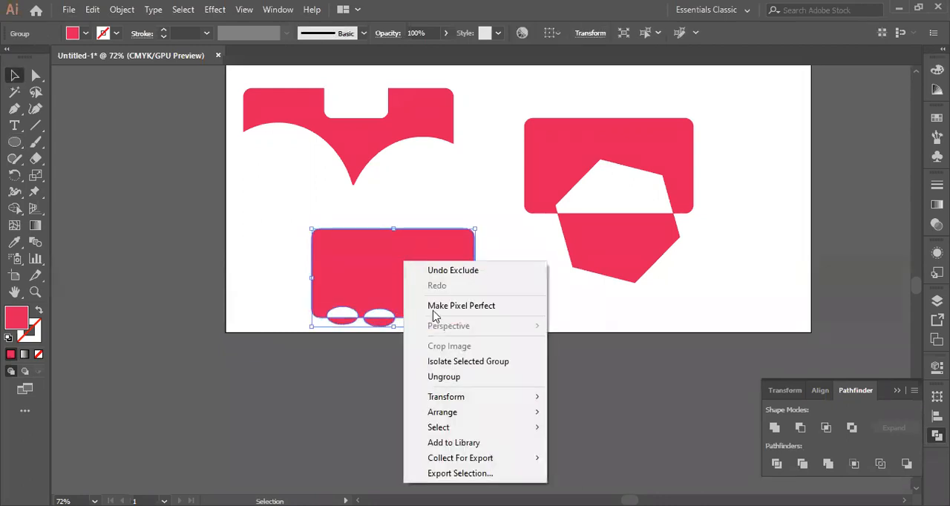
click(452, 377)
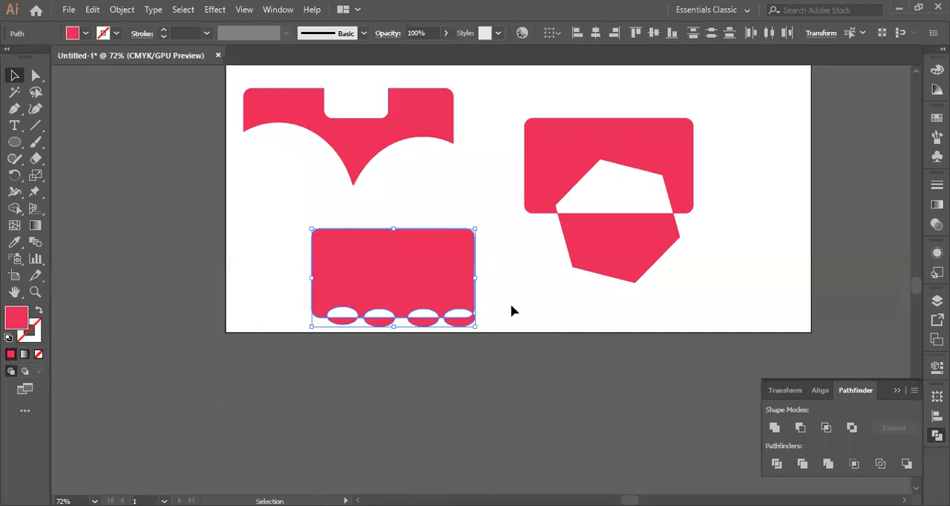
Move the four lower ellipse pieces down off the artboard, away from the notched rectangle
click(511, 311)
click(461, 322)
drag(460, 322, 461, 325)
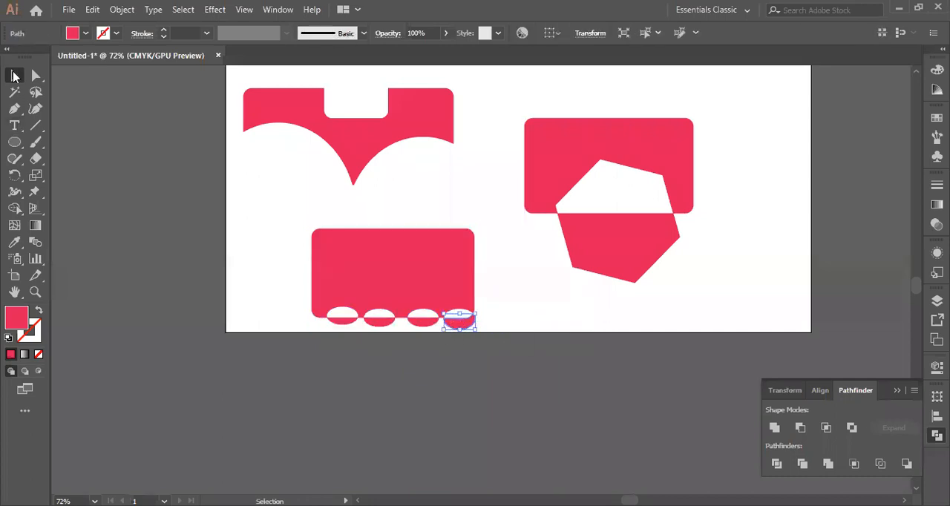
drag(455, 322, 457, 361)
drag(420, 322, 421, 356)
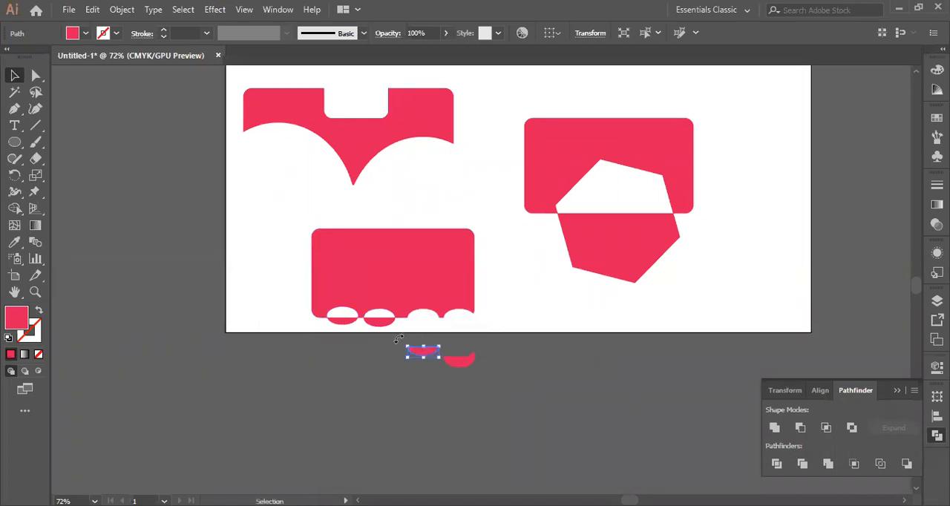
drag(379, 327, 379, 356)
drag(345, 324, 352, 366)
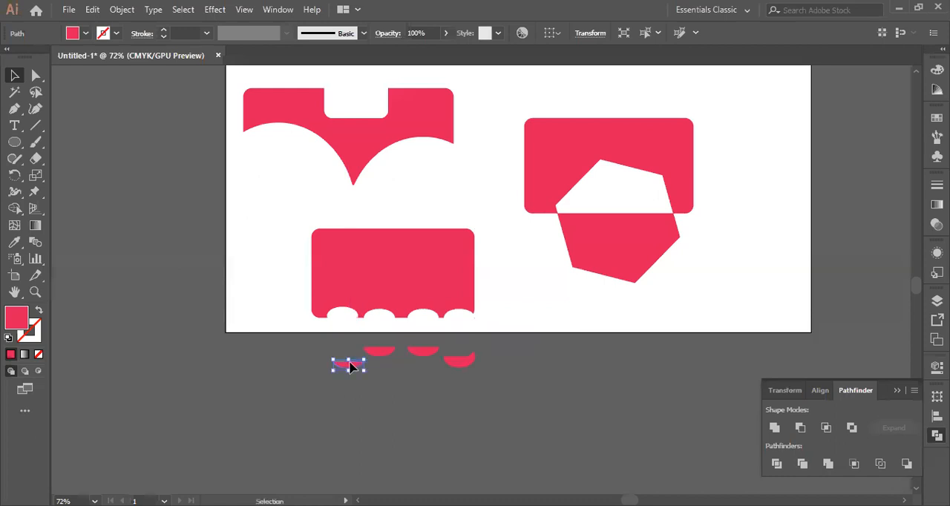
click(545, 308)
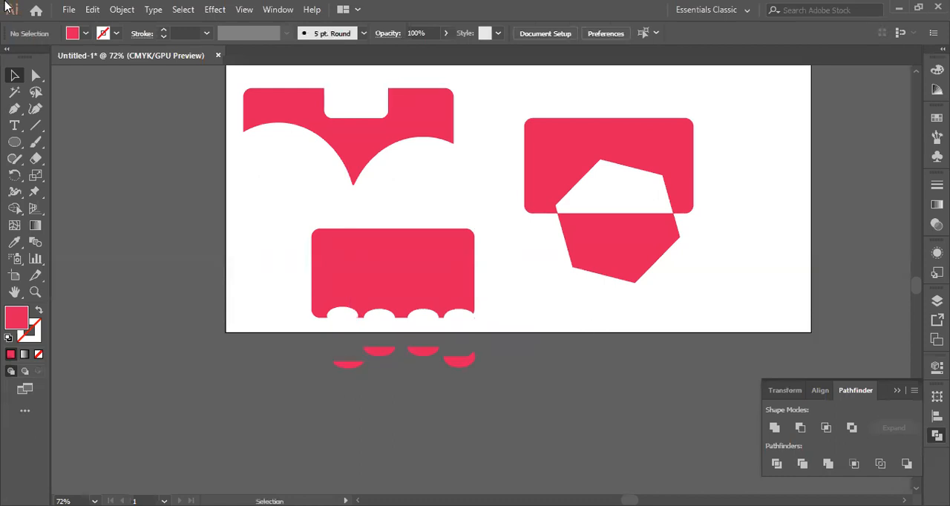
scroll(920, 437, down, 2)
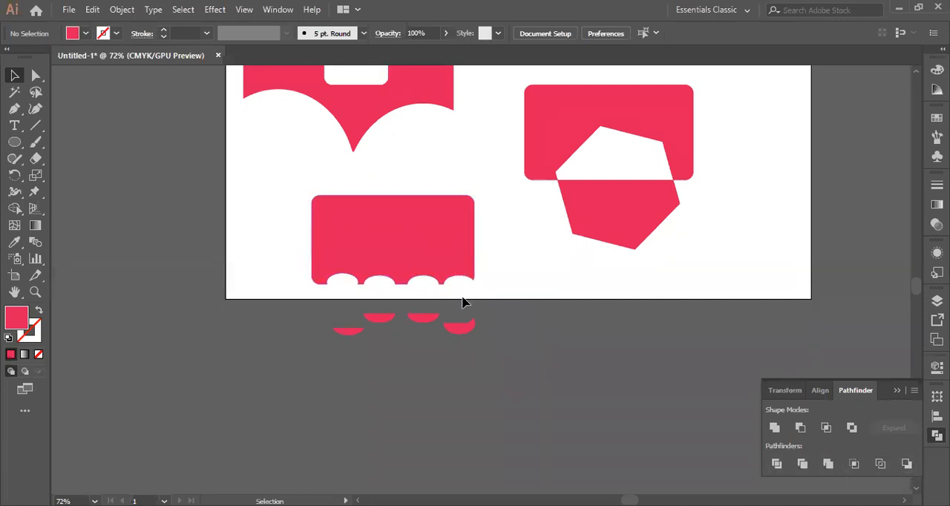
scroll(463, 299, up, 1)
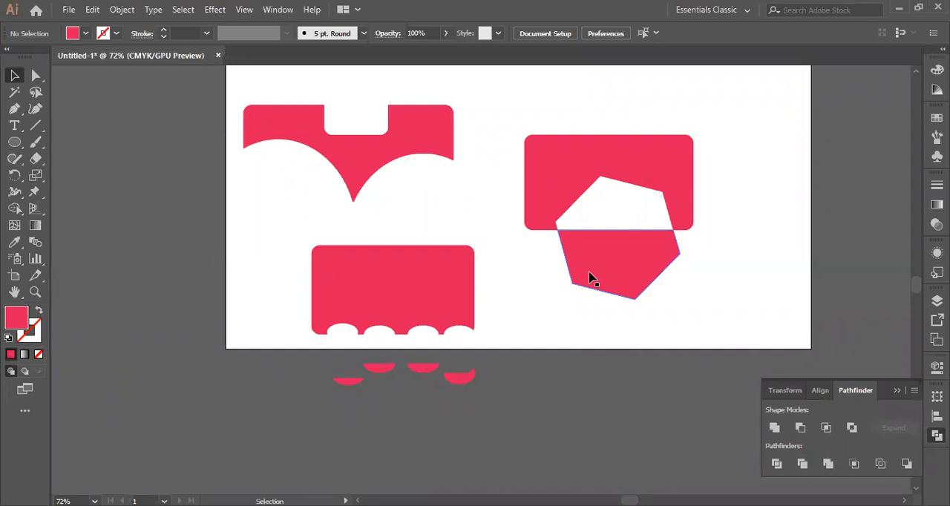
click(15, 143)
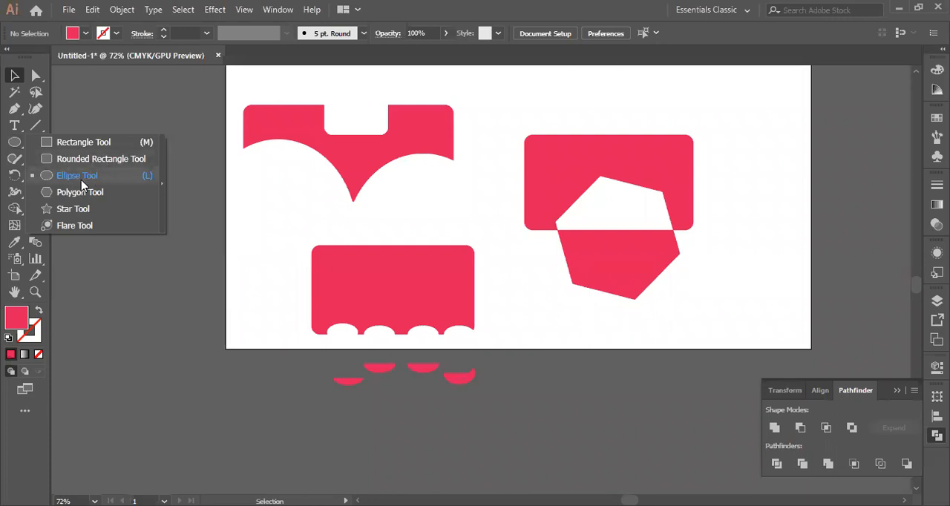
click(532, 318)
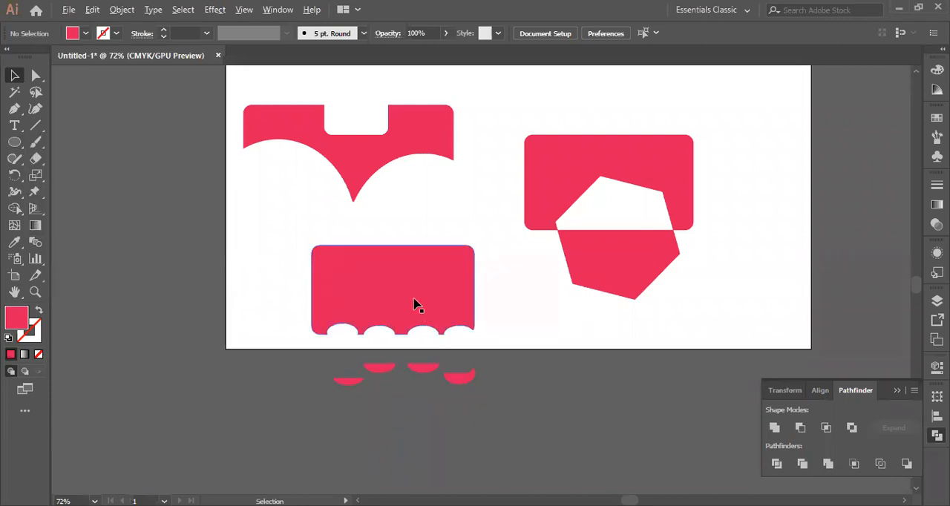
Move the notched rectangle up slightly and place copies on both sides of it to form a row
drag(403, 294, 403, 287)
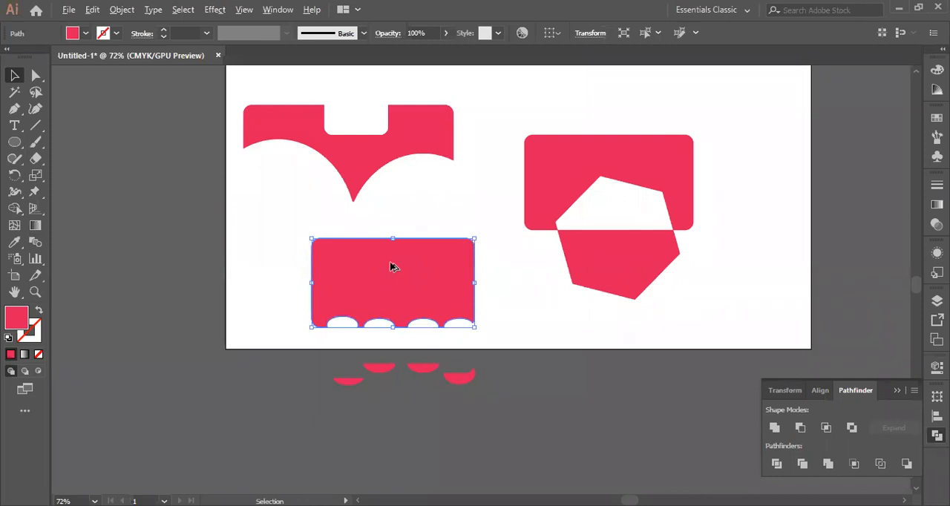
drag(393, 267, 216, 267)
click(466, 184)
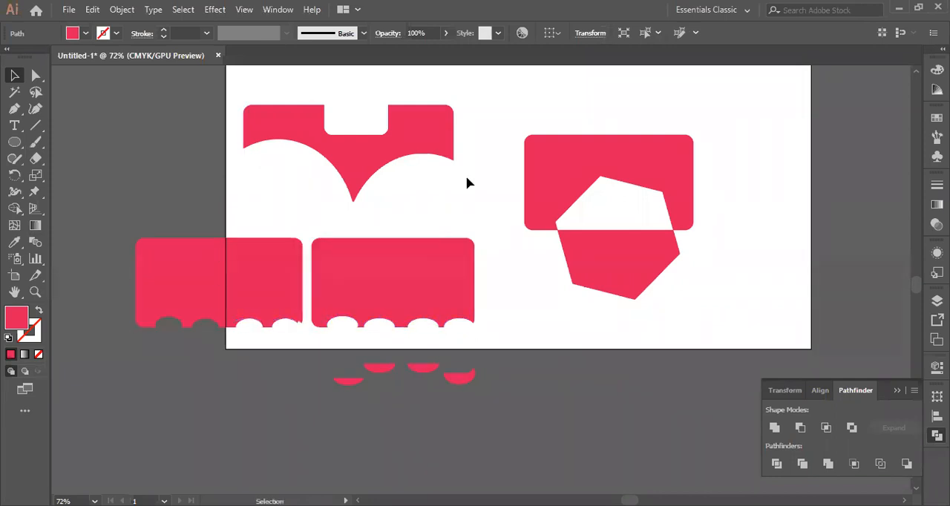
click(414, 278)
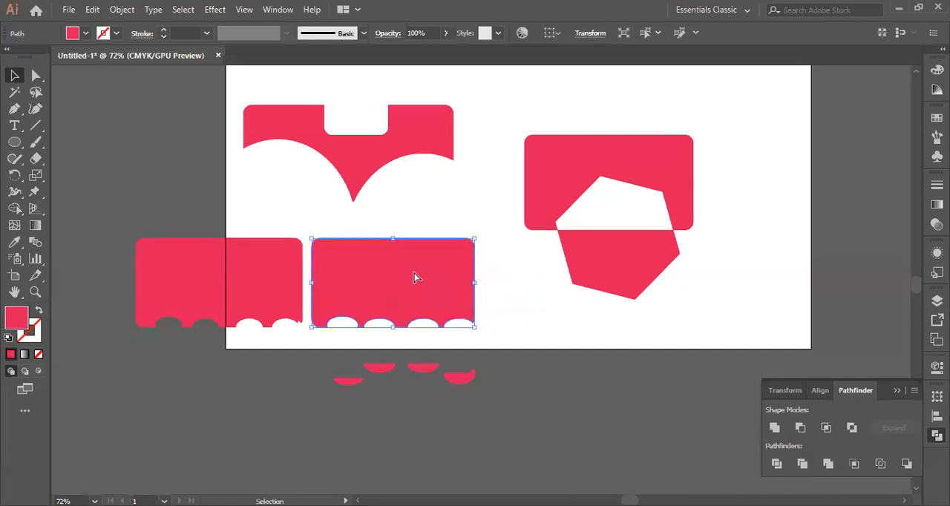
drag(414, 277, 486, 279)
drag(691, 290, 553, 302)
click(723, 305)
Delete the notched rectangles, the excluded hexagon shapes and the four ellipse pieces, keeping the heart-like cut shape
drag(112, 227, 636, 354)
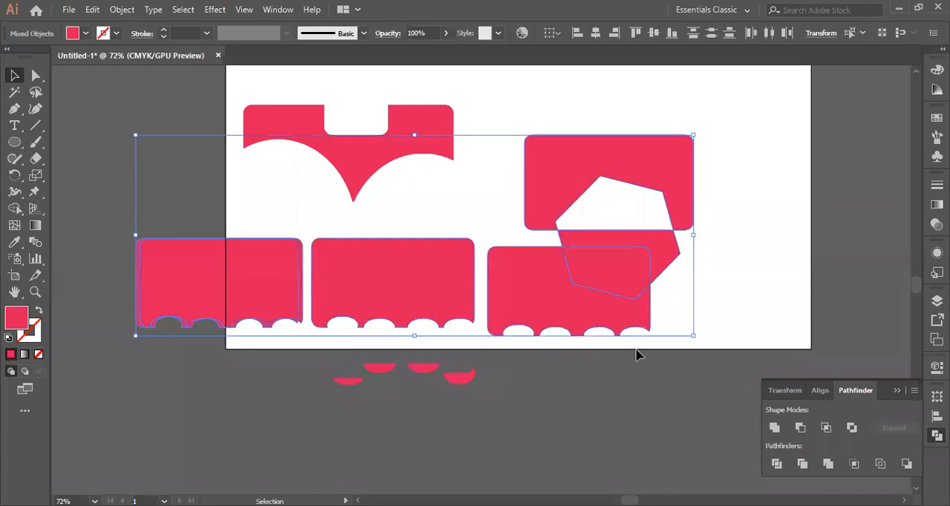
key(Delete)
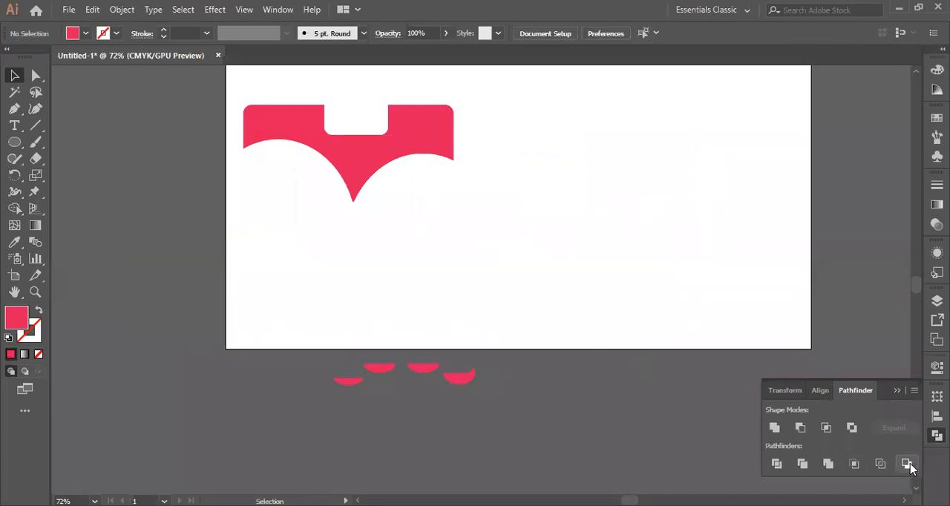
drag(326, 376, 497, 408)
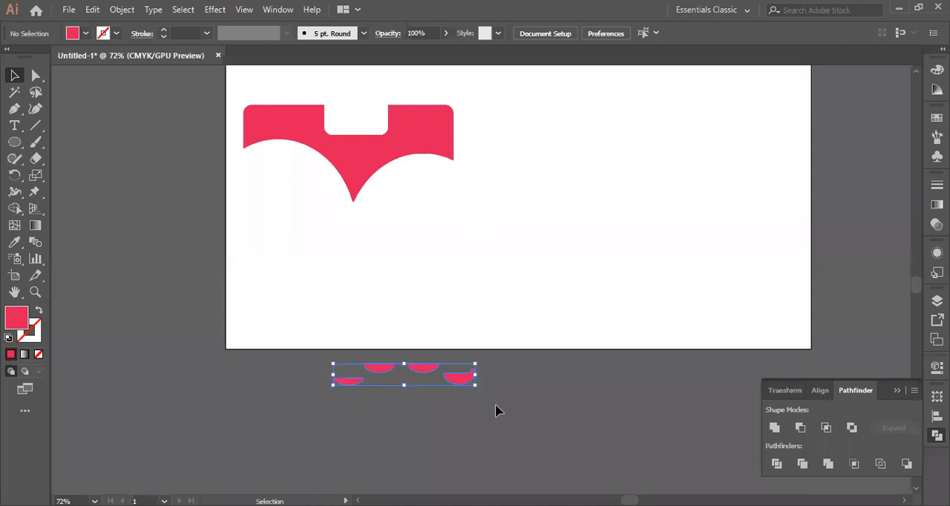
key(Delete)
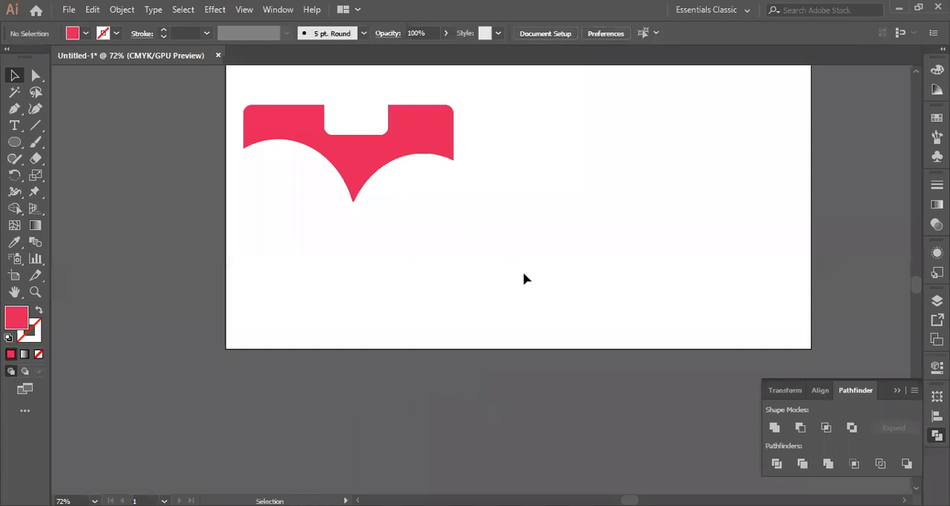
Draw a wide red ellipse in the cleared area and a tall red ellipse overlapping its right side
click(14, 146)
mouse_move(517, 178)
mouse_down()
mouse_move(513, 233)
mouse_move(608, 245)
mouse_up()
click(14, 76)
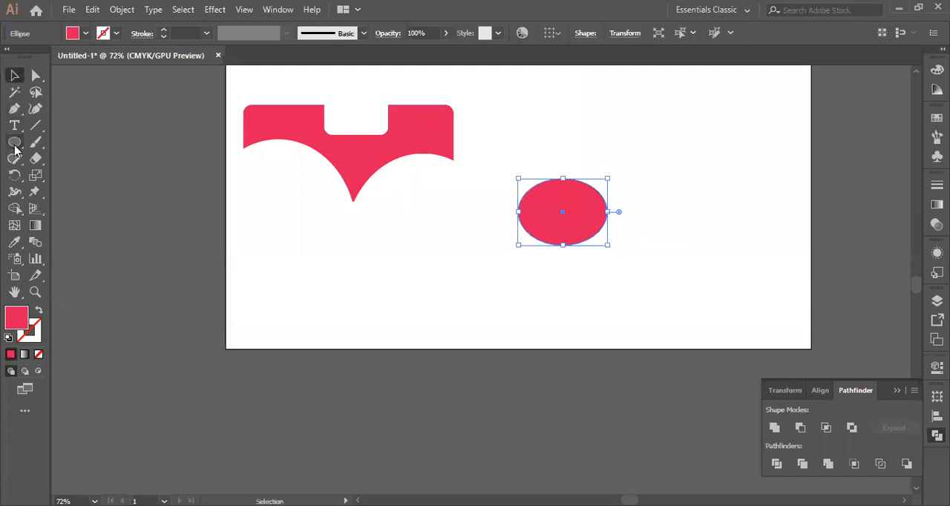
right_click(15, 148)
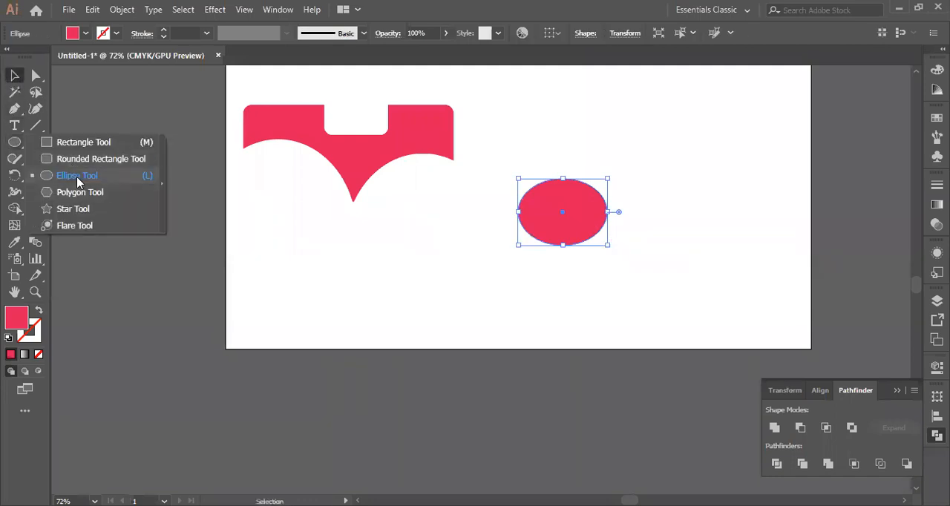
click(77, 176)
drag(567, 148, 657, 299)
key(v)
Select the two overlapping ellipses and apply the Divide pathfinder
click(351, 283)
drag(512, 143, 659, 273)
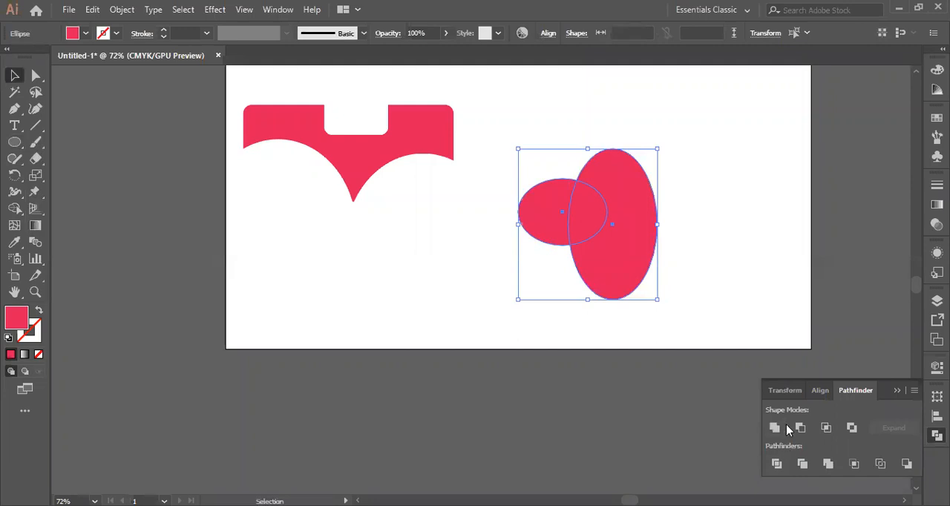
click(777, 464)
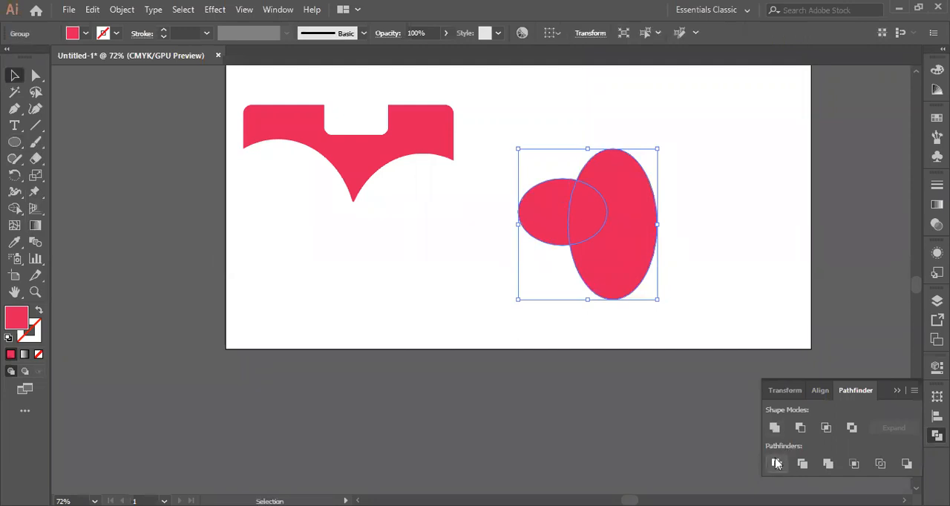
Ungroup the divided ellipses into separate pieces
click(737, 232)
click(581, 231)
right_click(544, 222)
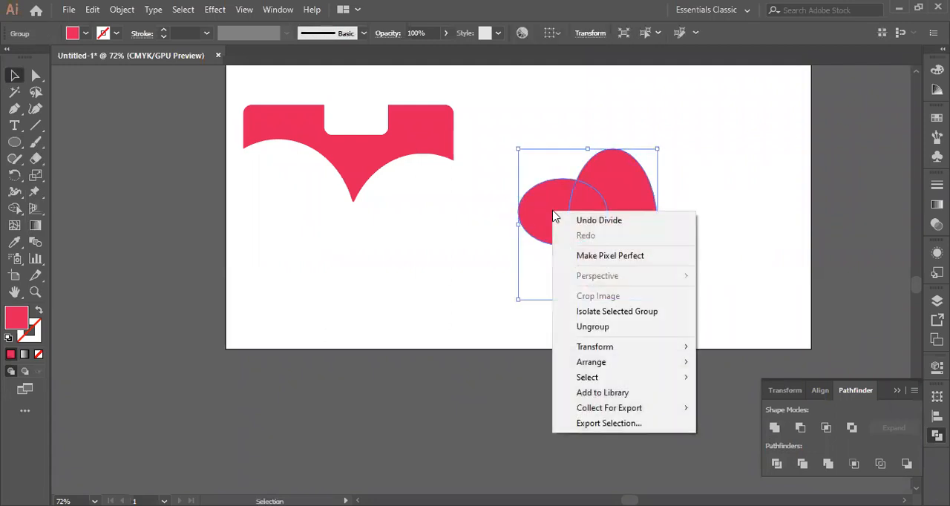
click(598, 328)
click(754, 239)
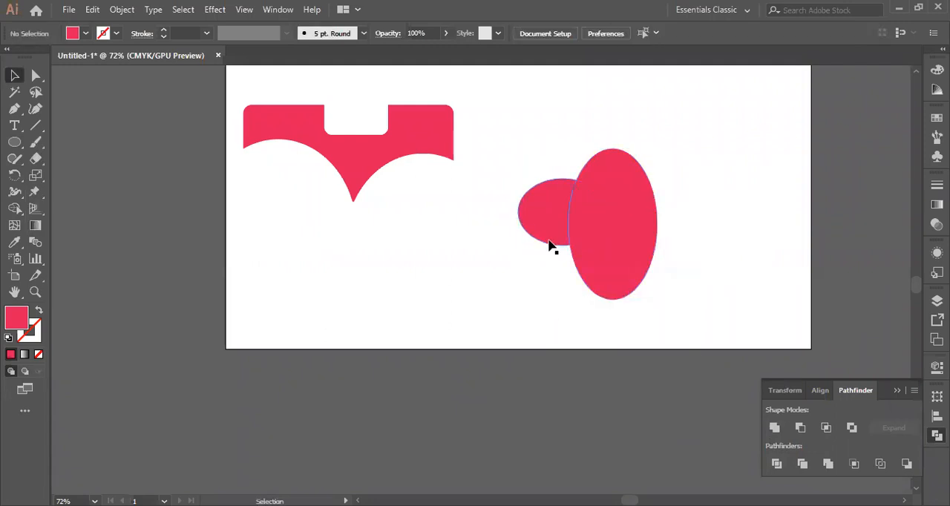
Move the three ellipse pieces apart, placing the overlap piece between the cut wide ellipse and the cut tall ellipse
drag(560, 251, 534, 253)
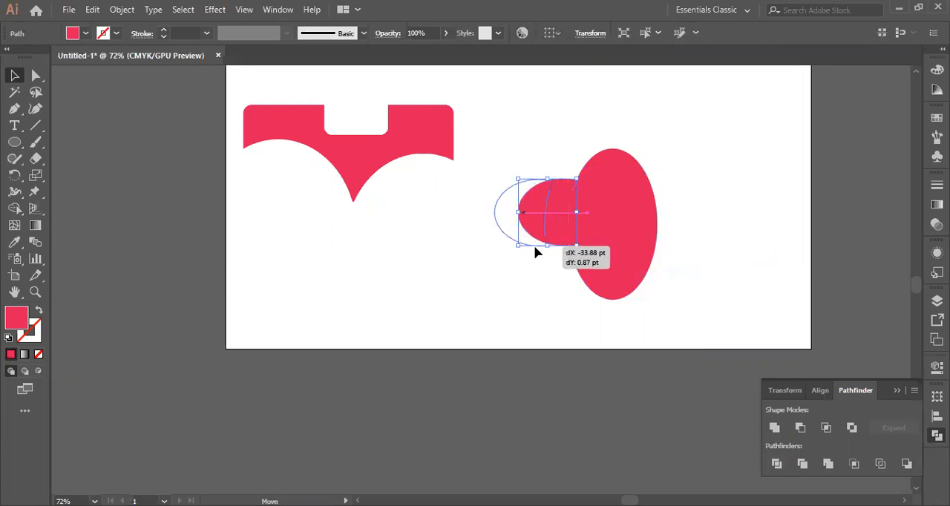
click(587, 216)
drag(587, 216, 547, 128)
drag(616, 248, 703, 236)
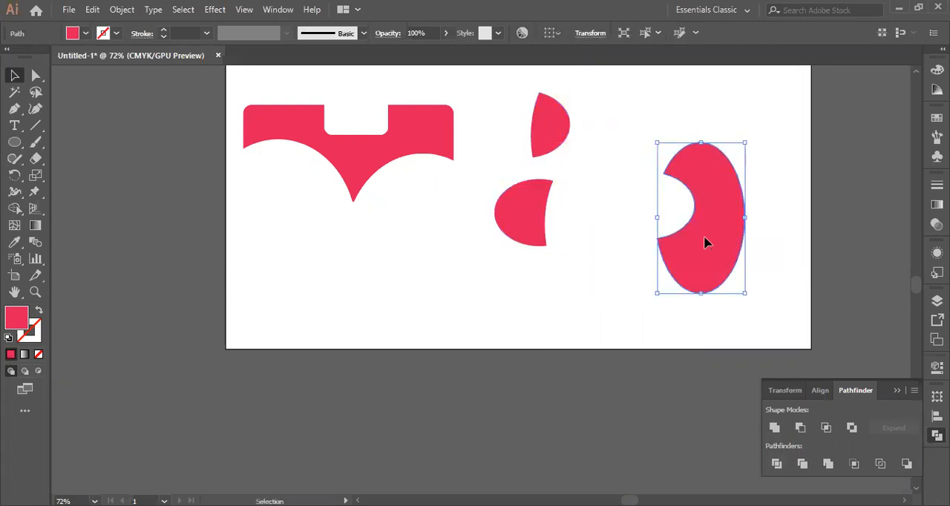
drag(544, 133, 611, 184)
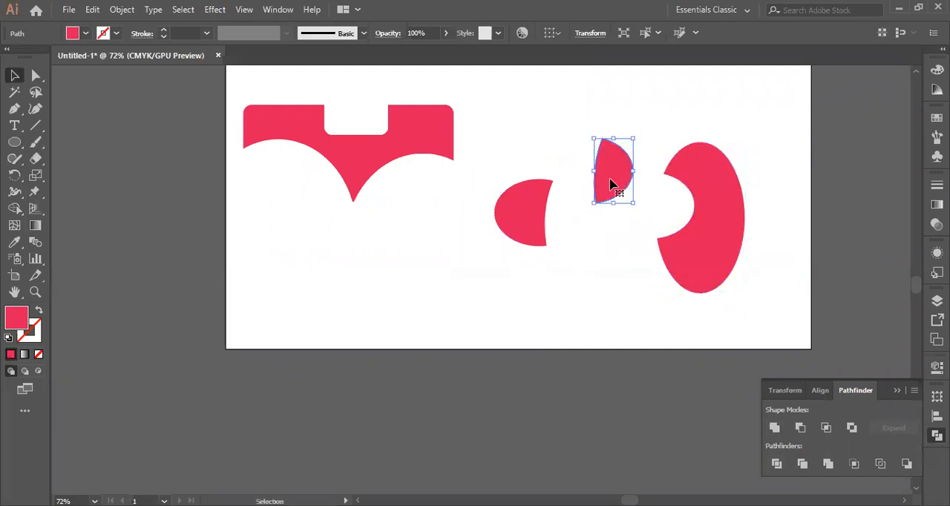
Draw two overlapping red rounded rectangles below the heart-like shape, the second covering the first one's lower-right corner
scroll(644, 275, down, 1)
scroll(644, 274, down, 3)
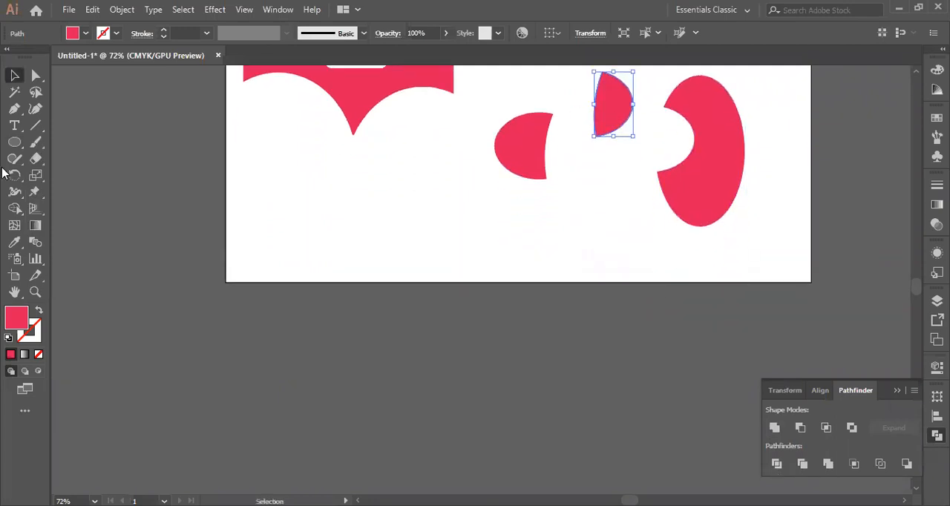
click(16, 144)
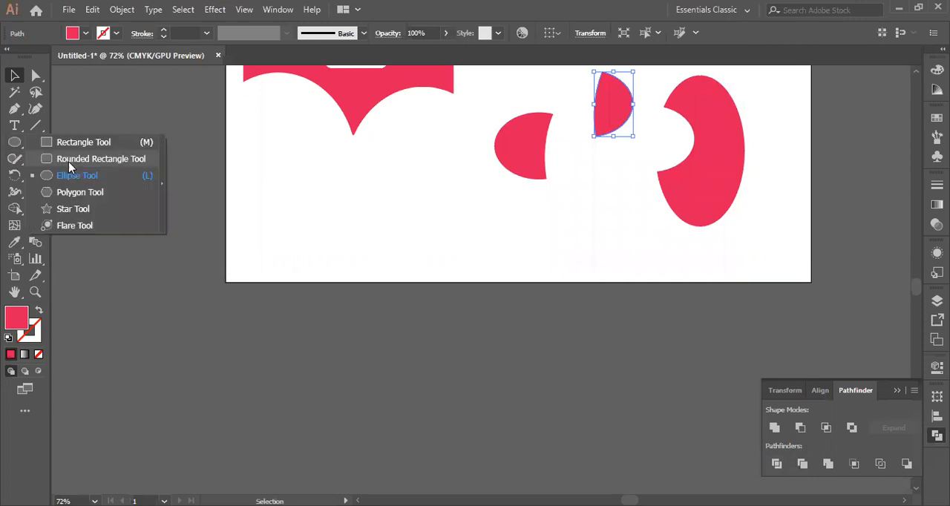
click(69, 167)
drag(254, 168, 376, 233)
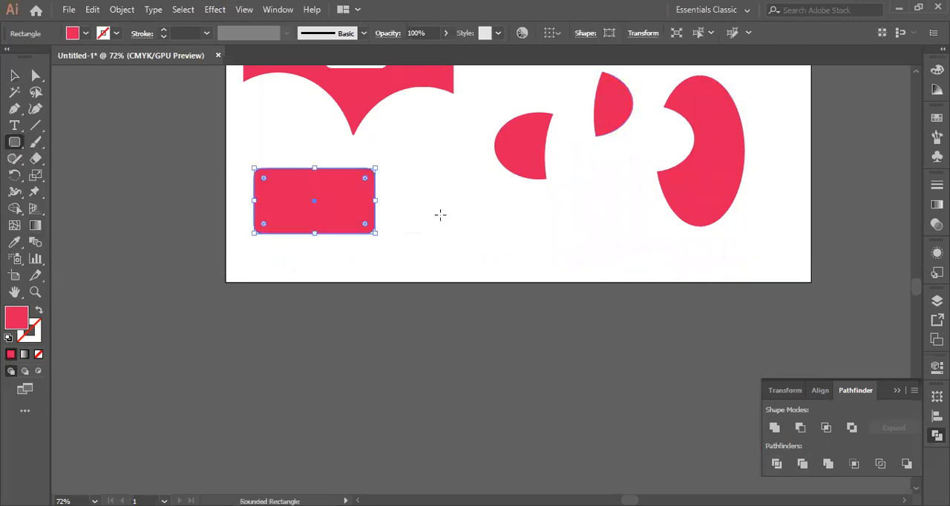
click(11, 83)
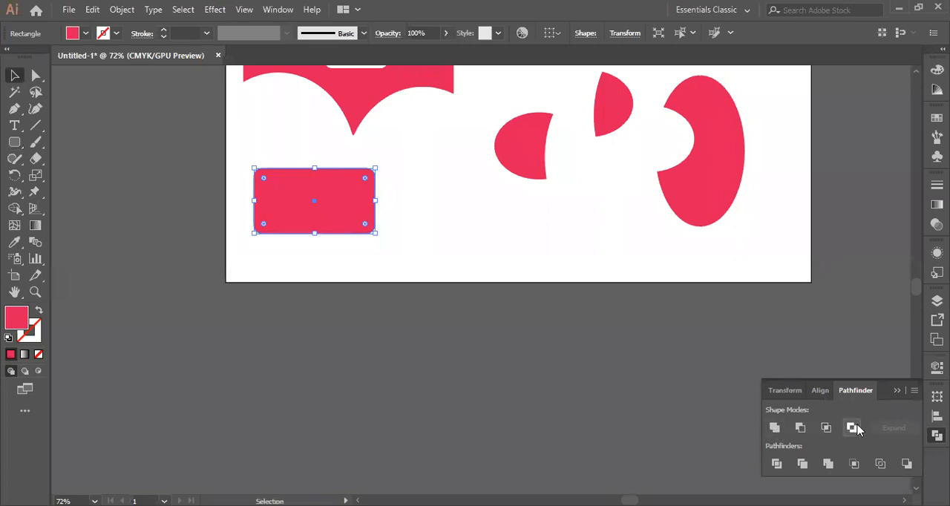
click(14, 142)
drag(301, 200, 424, 286)
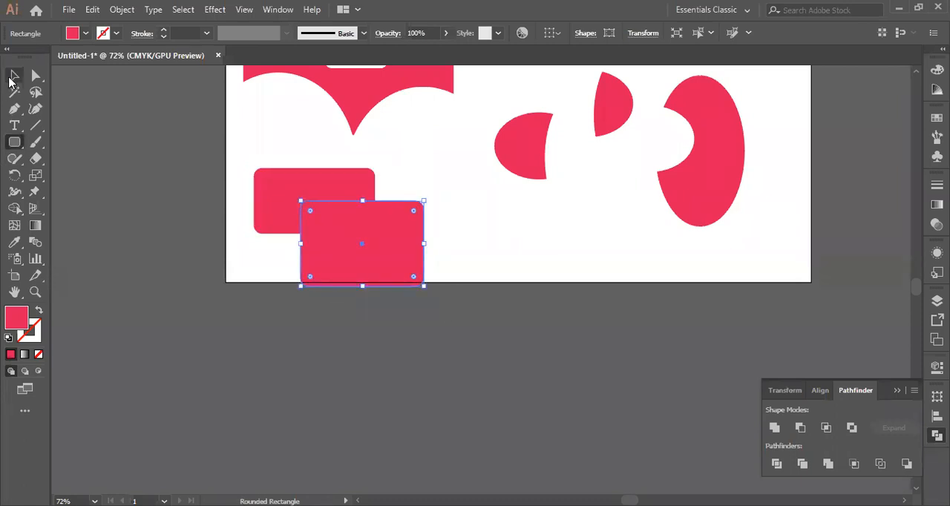
Select the two overlapping rounded rectangles and apply the Trim pathfinder
click(14, 75)
drag(238, 154, 429, 288)
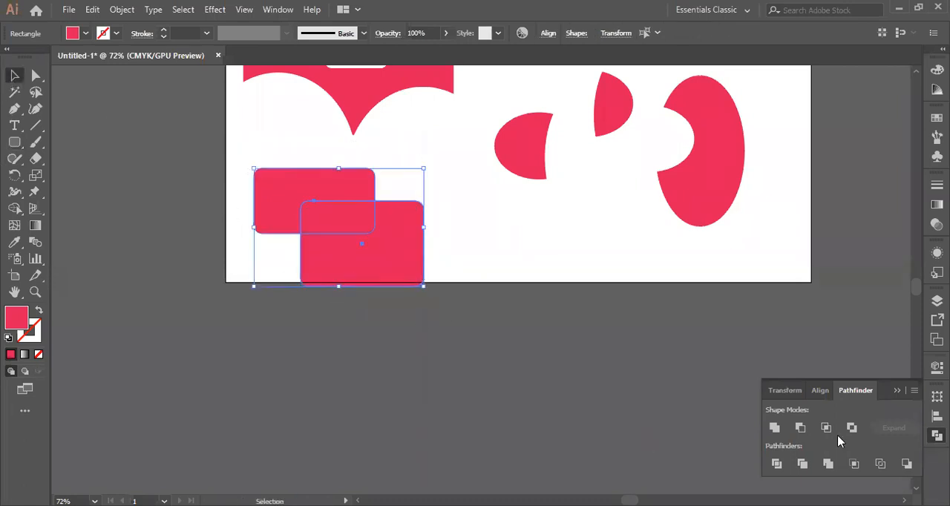
click(801, 464)
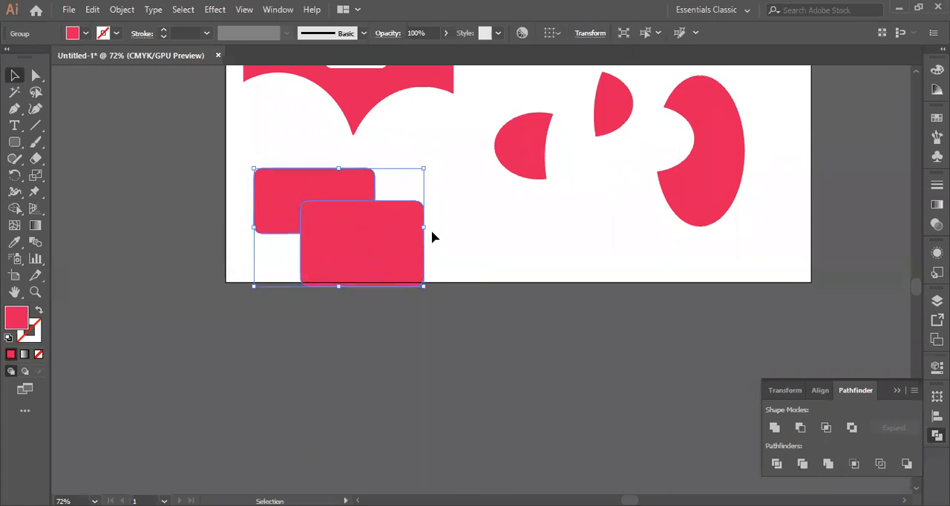
Move the trimmed rectangle group partly off the artboard's left edge and ungroup it
drag(409, 259, 278, 238)
right_click(277, 236)
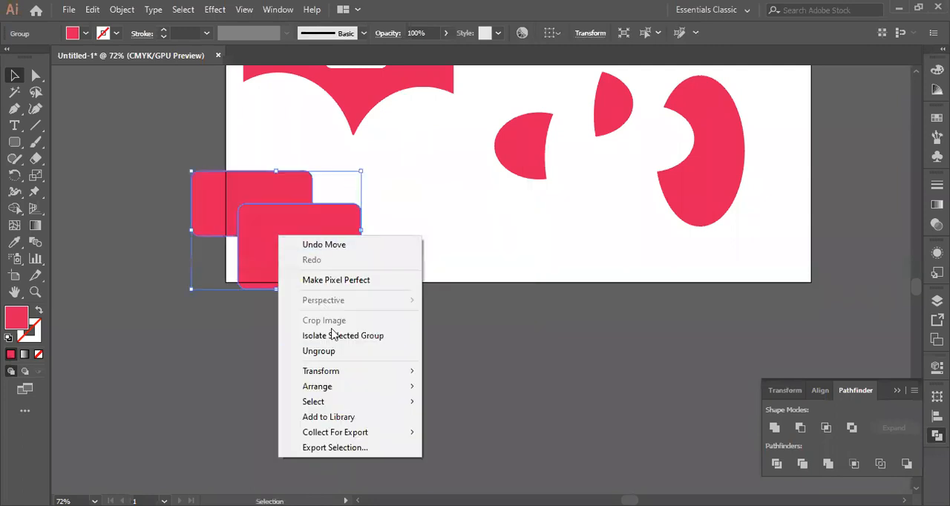
click(335, 351)
click(433, 217)
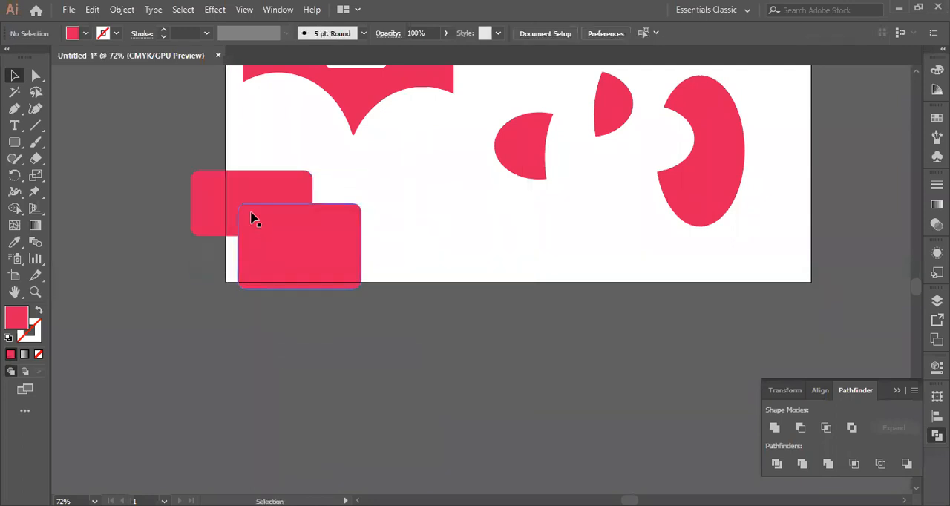
Separate the trimmed pieces by moving the full rectangle to the lower right and the L-shaped piece onto the artboard
click(284, 244)
drag(284, 244, 437, 258)
drag(265, 213, 327, 183)
click(110, 358)
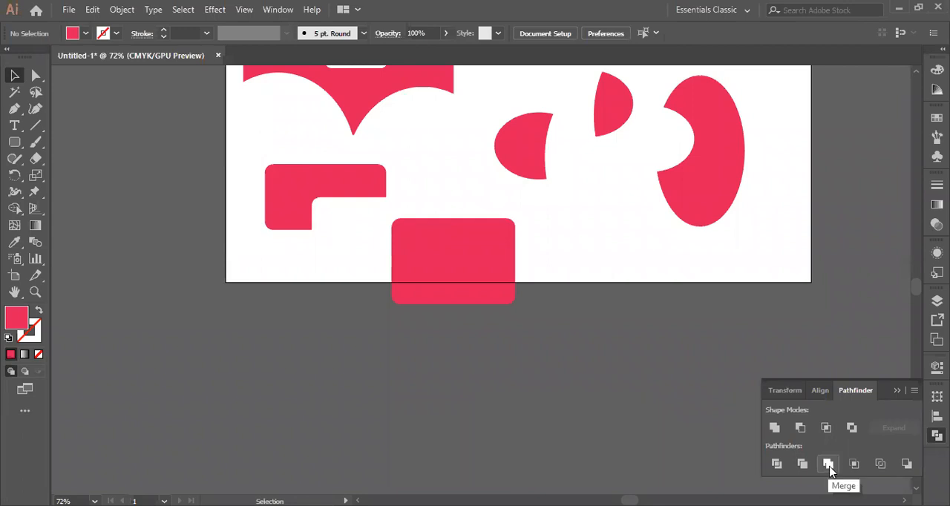
Undo the piece moves, the ungrouping and the group move of the trimmed rectangles, then deselect them
key(ctrl+z)
key(ctrl+z)
key(ctrl+z)
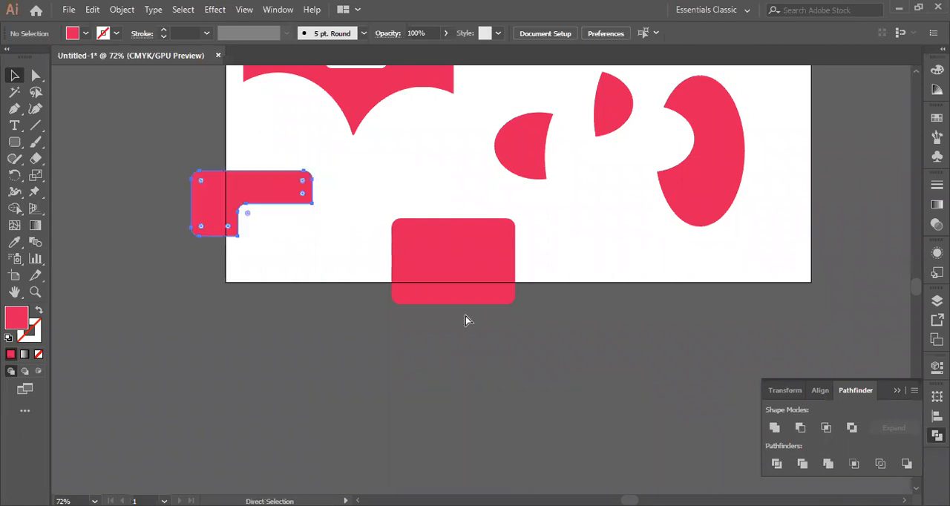
key(ctrl+z)
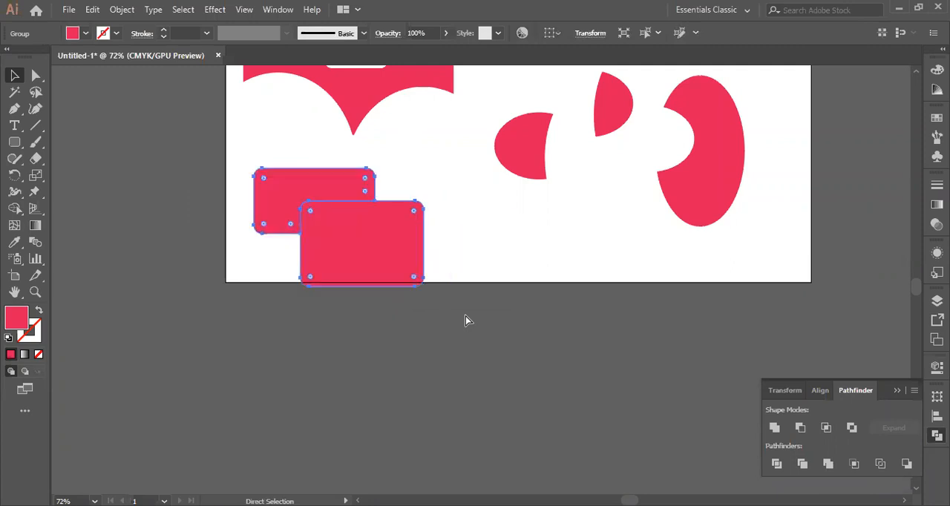
click(472, 247)
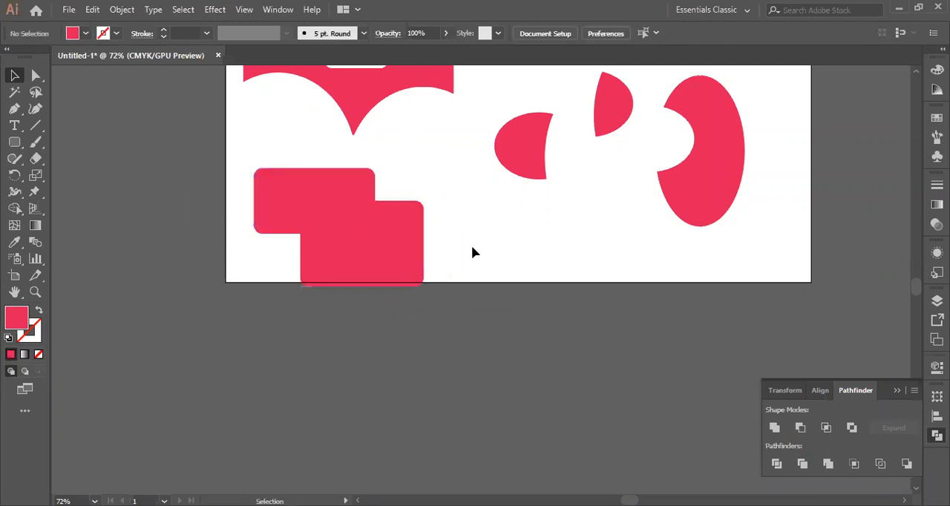
Swap fill and stroke, and draw two overlapping rounded rectangles with a 1 pt red outline below the ellipse pieces
click(39, 310)
click(15, 142)
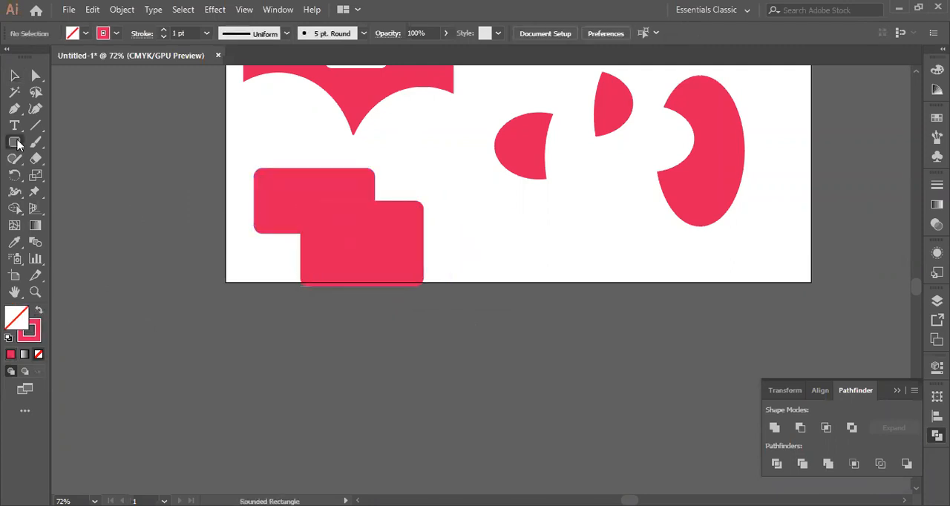
drag(507, 213, 649, 277)
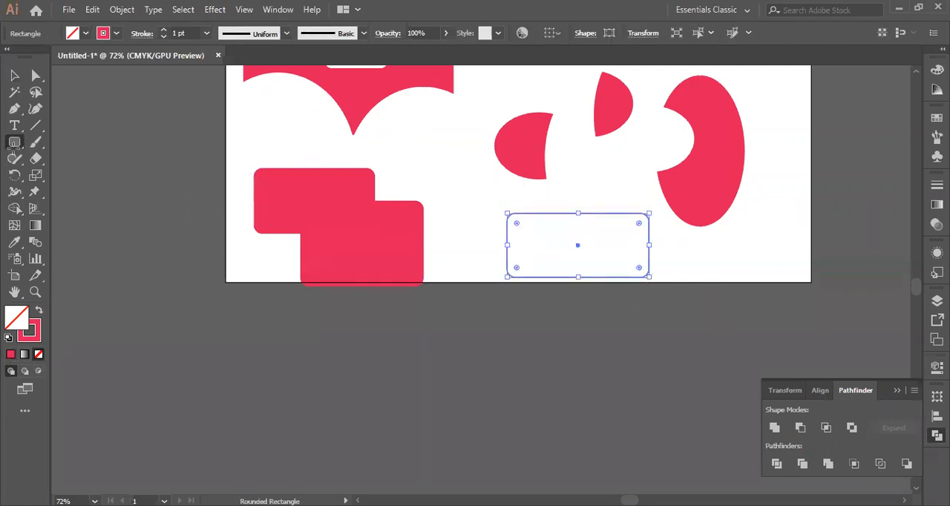
mouse_move(563, 257)
mouse_down()
mouse_move(564, 300)
mouse_move(690, 319)
mouse_up()
key(v)
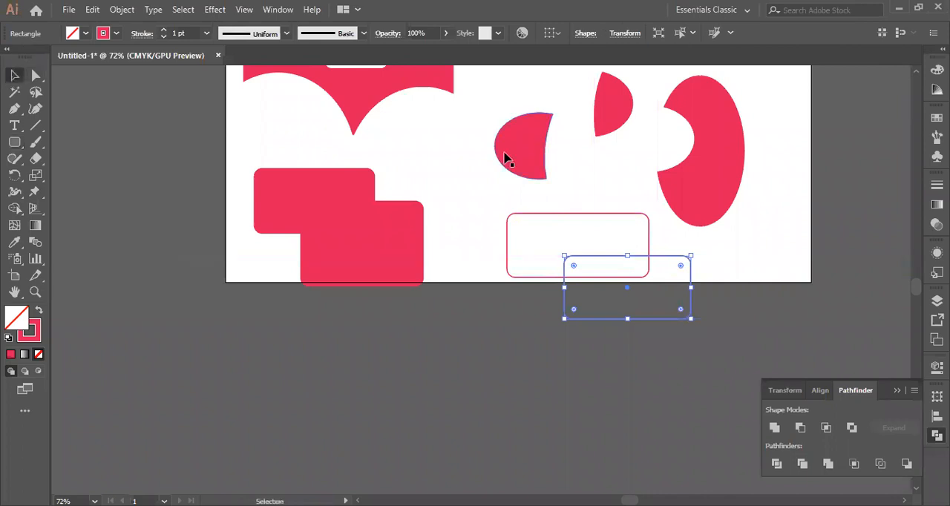
Try to apply the Merge pathfinder to the two unfilled rounded rectangles
key(ctrl+a)
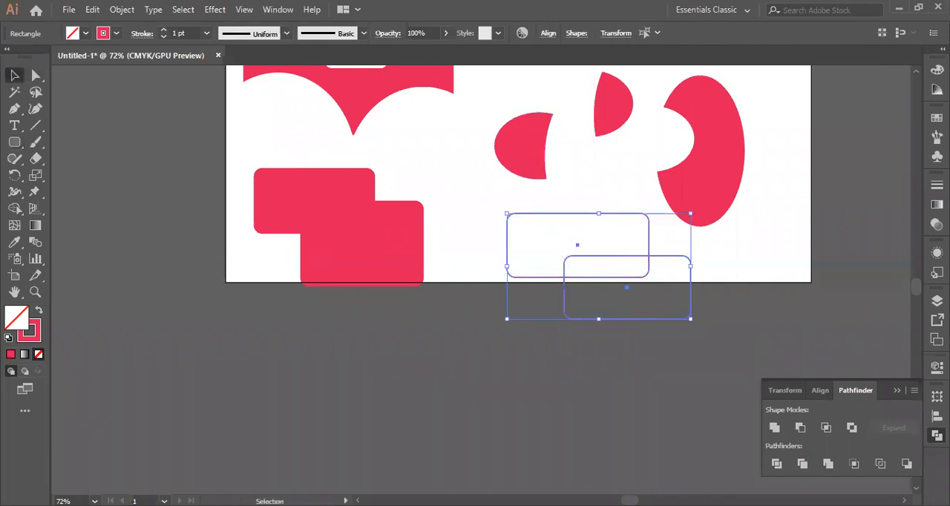
click(828, 463)
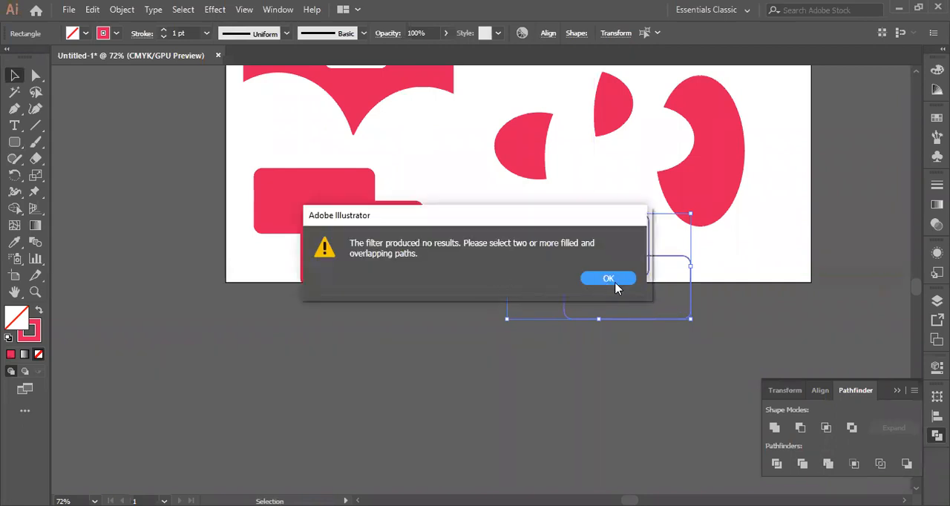
click(608, 278)
Swap fill and stroke on both outlined rounded rectangles so each has a red fill and no stroke
click(511, 285)
click(508, 275)
click(38, 310)
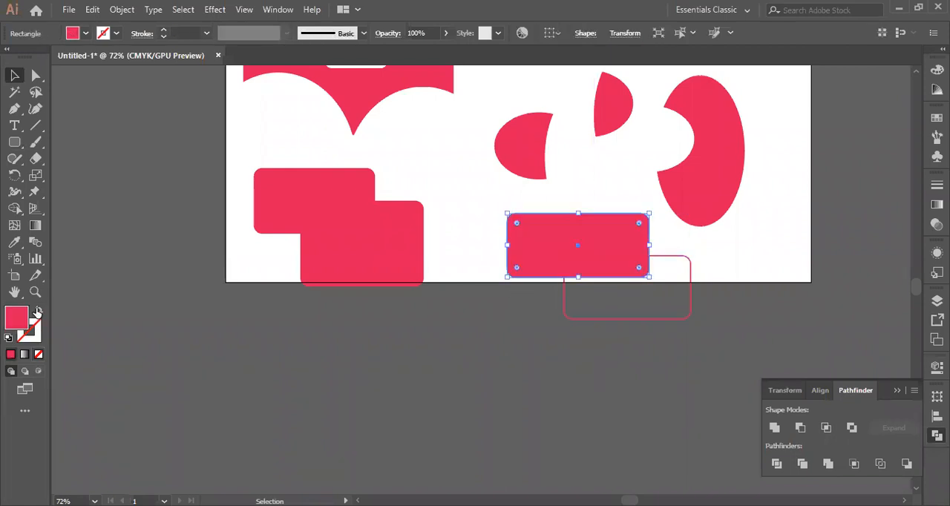
click(595, 318)
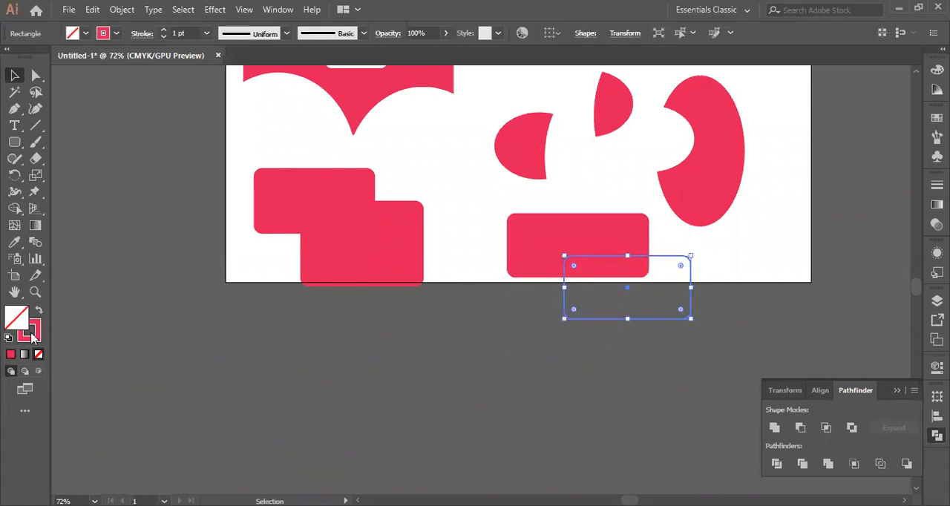
click(38, 310)
Select the two filled rounded rectangles and combine them with the Merge pathfinder
click(251, 149)
drag(470, 218, 631, 328)
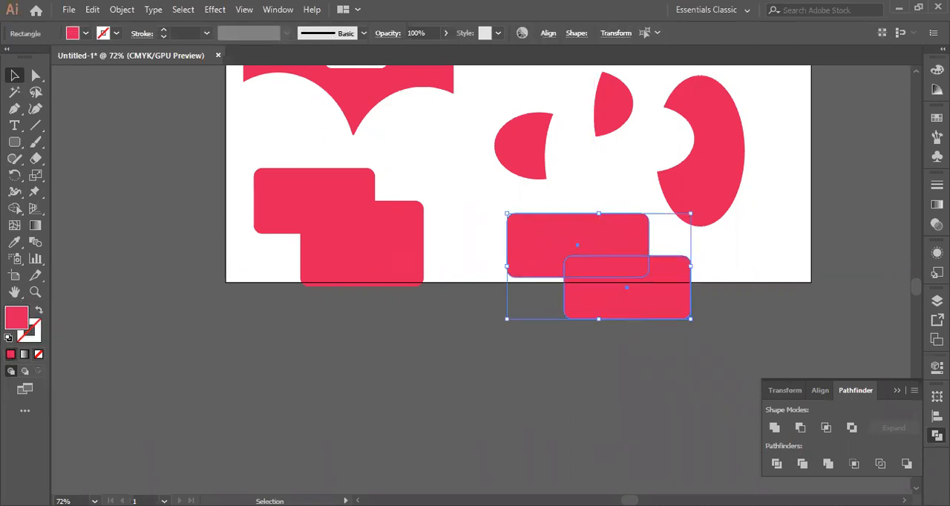
click(828, 464)
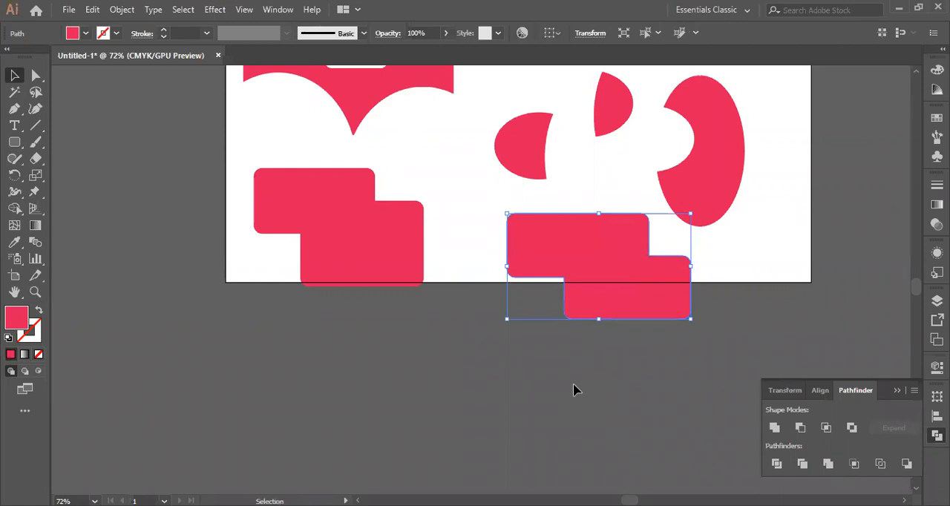
click(657, 397)
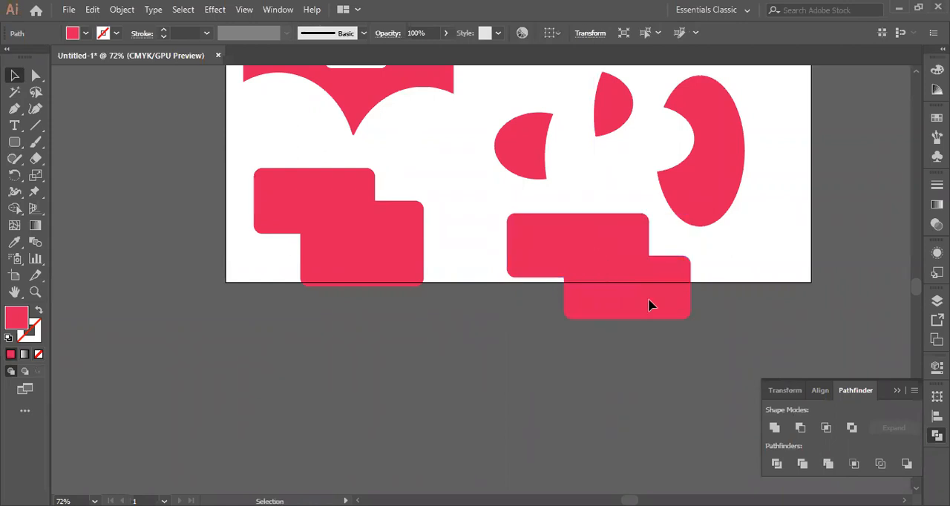
Try to apply the Crop pathfinder with nothing selected
scroll(573, 368, up, 3)
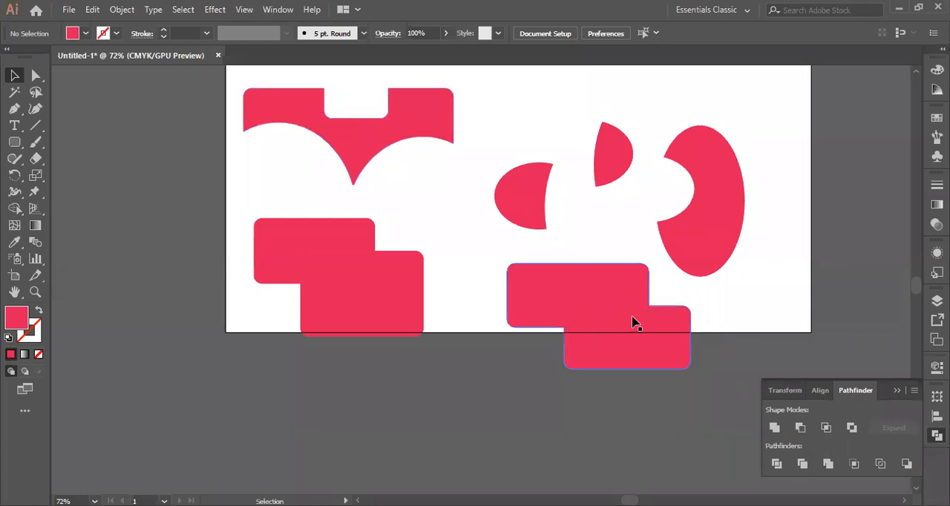
scroll(658, 415, down, 4)
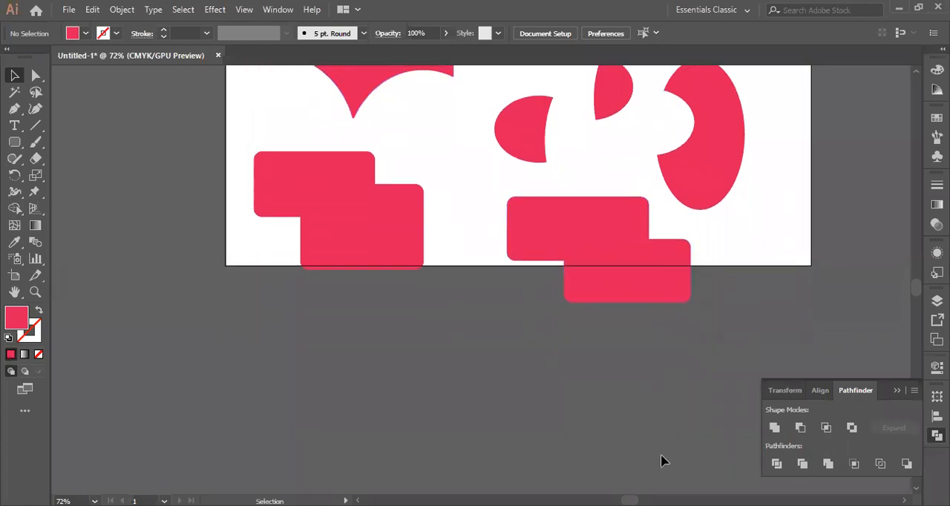
click(853, 465)
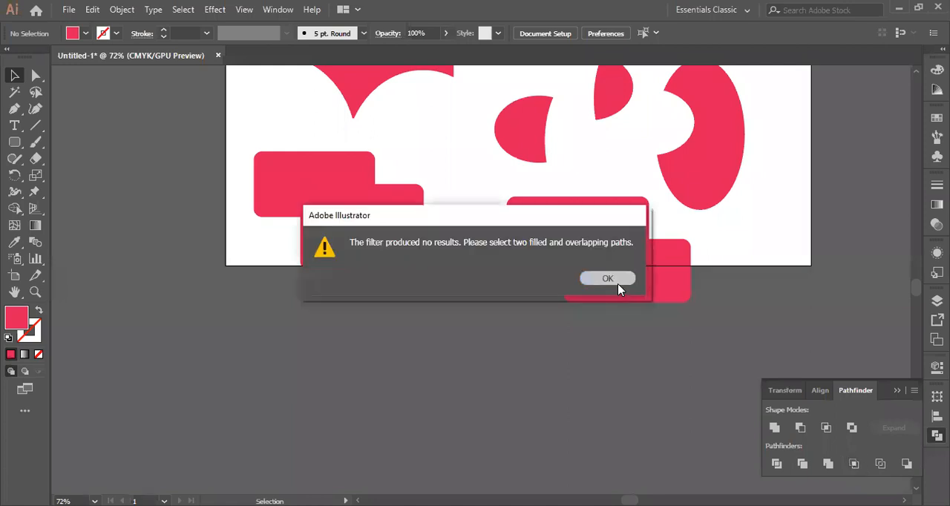
click(619, 280)
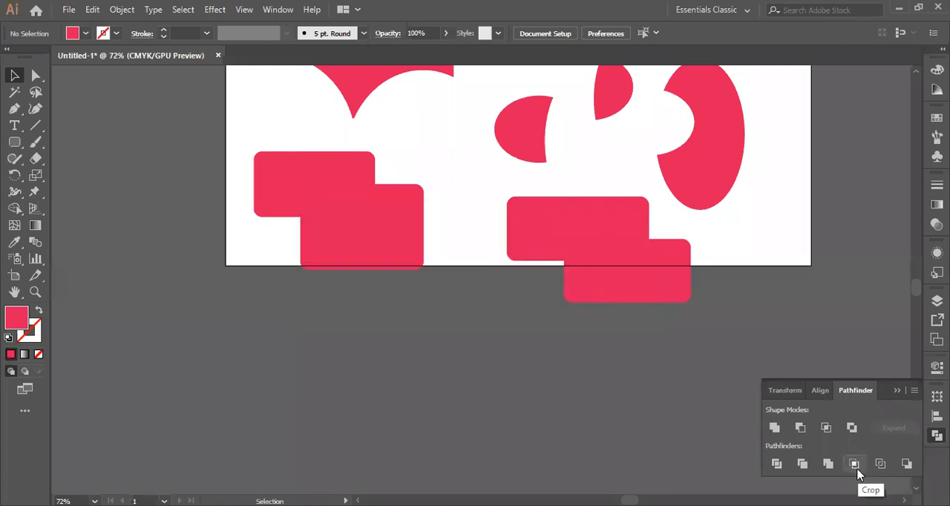
Draw a roughly square red rounded rectangle overlapping the lower-left part of the merged shape
click(15, 141)
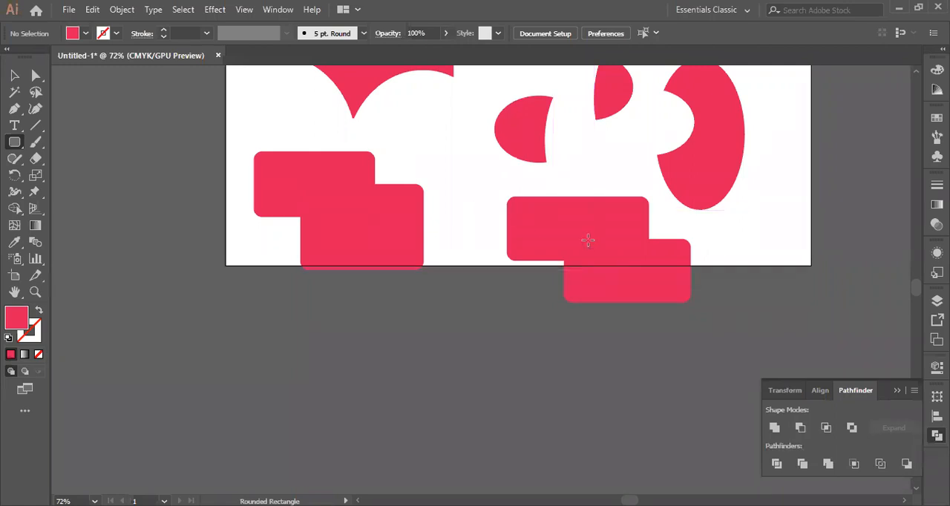
drag(528, 237, 610, 318)
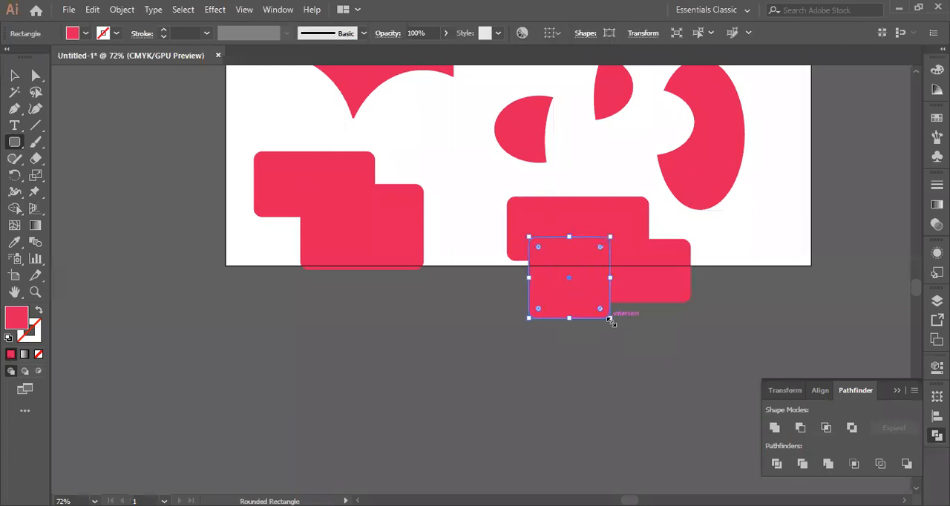
click(16, 76)
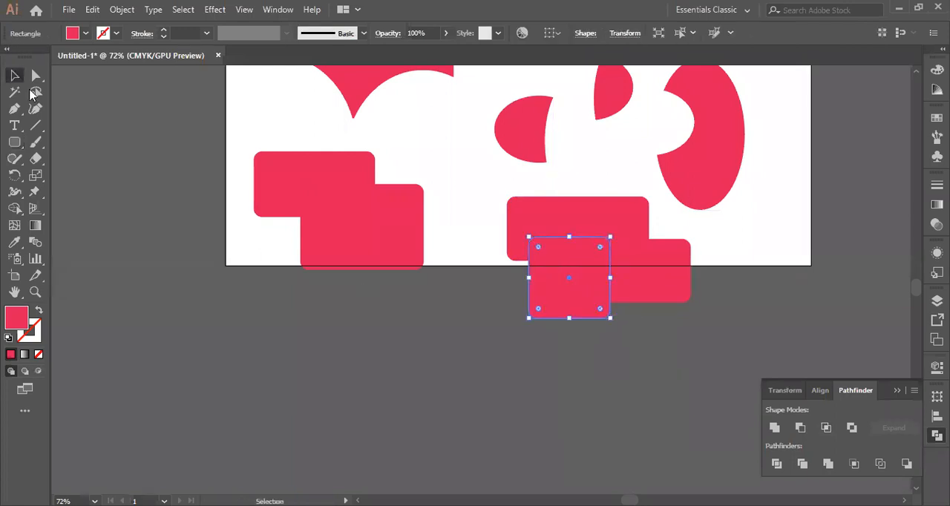
Try the Crop pathfinder on the merged shape and the square rounded rectangle overlapping it, and undo the crop
drag(647, 317, 647, 319)
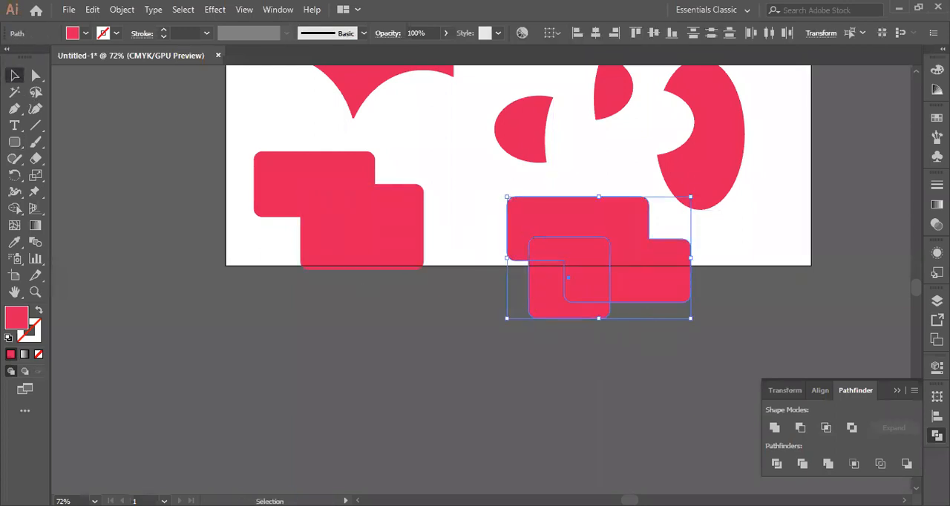
click(854, 463)
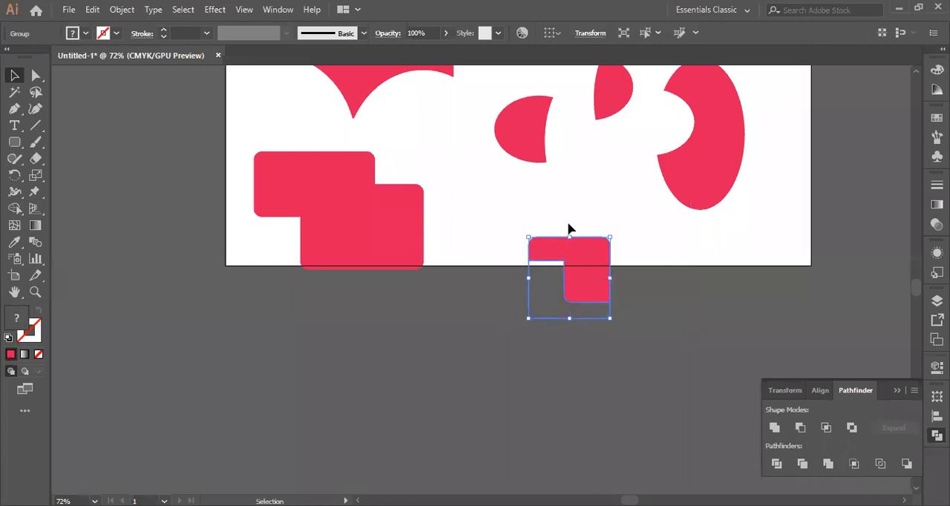
key(ctrl+z)
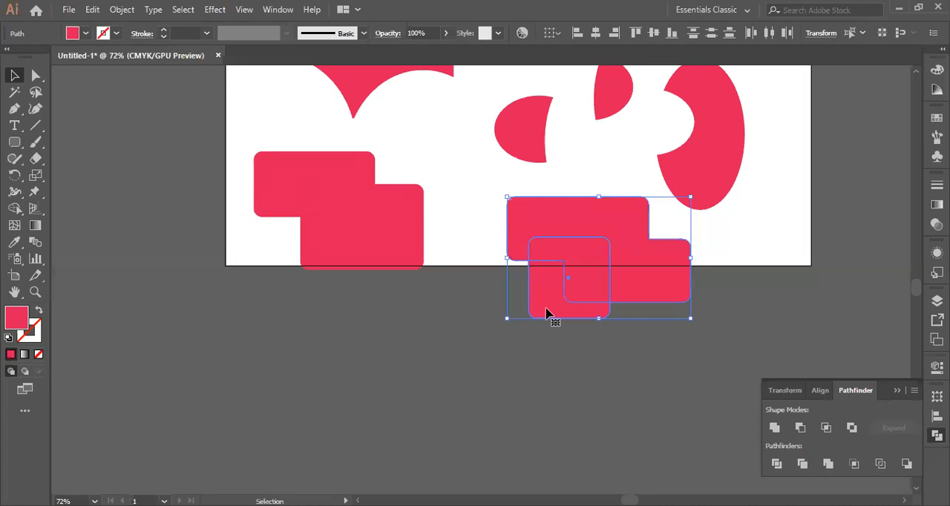
Draw a wide rounded rectangle below the artboard and a five-pointed star overlapping its left part, both with red fill
click(14, 142)
mouse_move(292, 330)
mouse_down()
mouse_move(302, 391)
mouse_move(453, 413)
mouse_up()
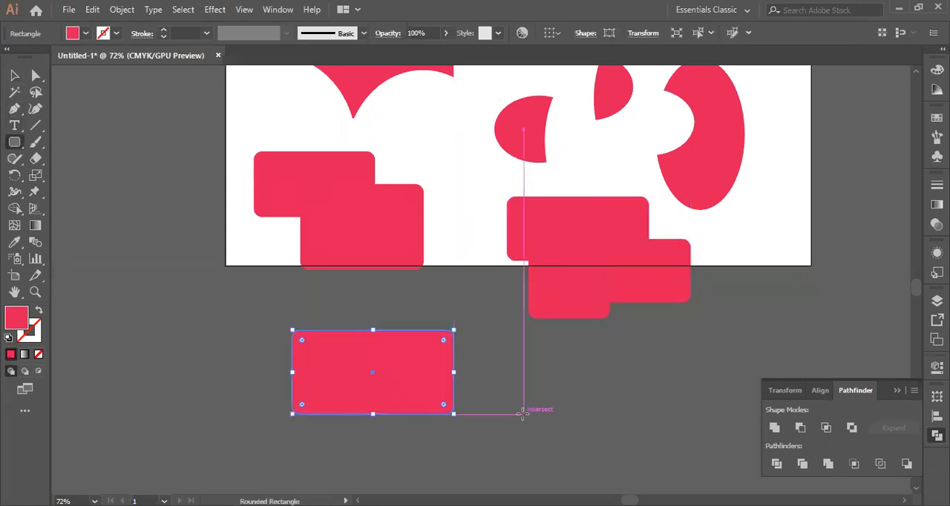
click(14, 142)
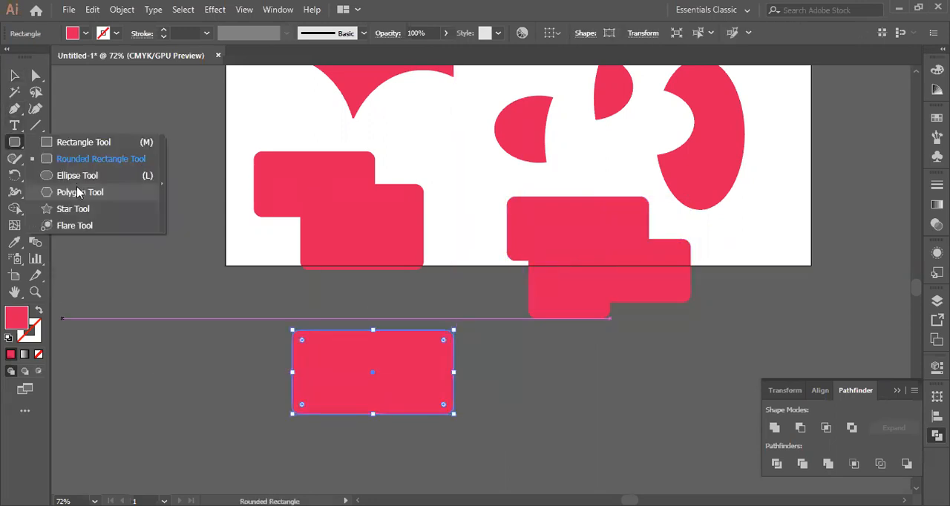
click(73, 208)
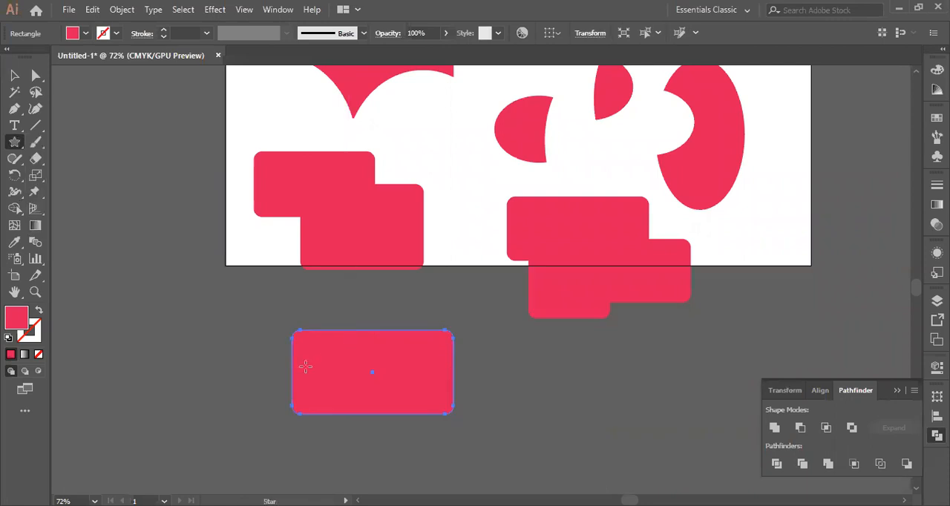
drag(266, 360, 333, 431)
Select the star and the rounded rectangle, apply the Crop pathfinder to them, and delete the cropped group
click(15, 75)
drag(479, 360, 247, 425)
click(854, 463)
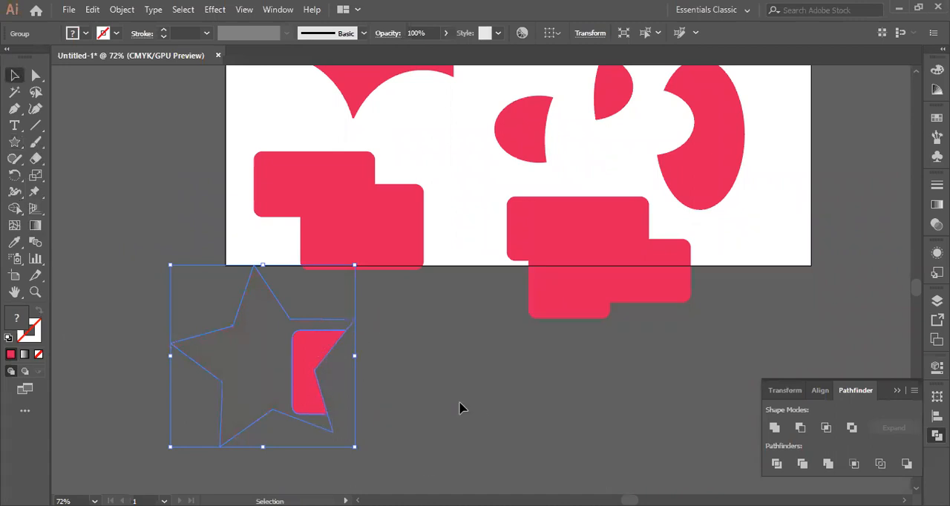
key(Delete)
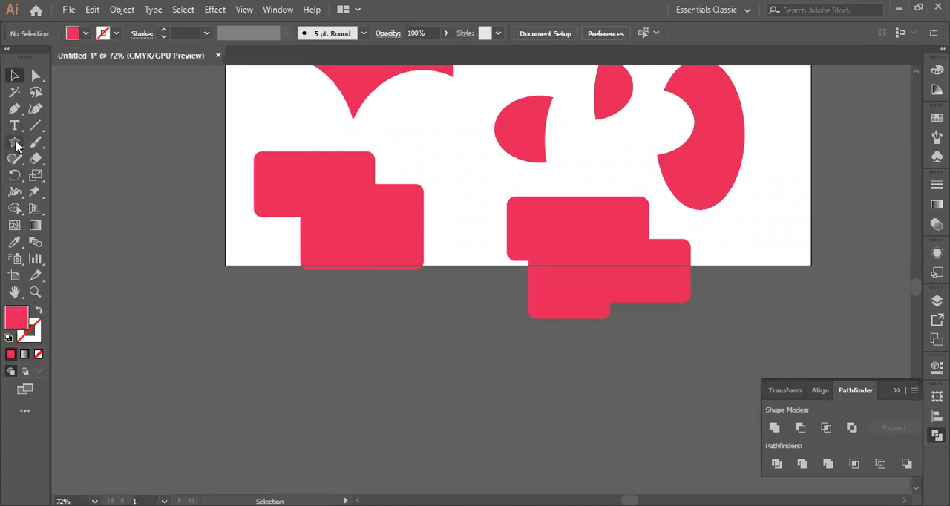
Draw a closed shape with one curved and two straight sides below the artboard with the Pen tool, filled red with no stroke
click(15, 144)
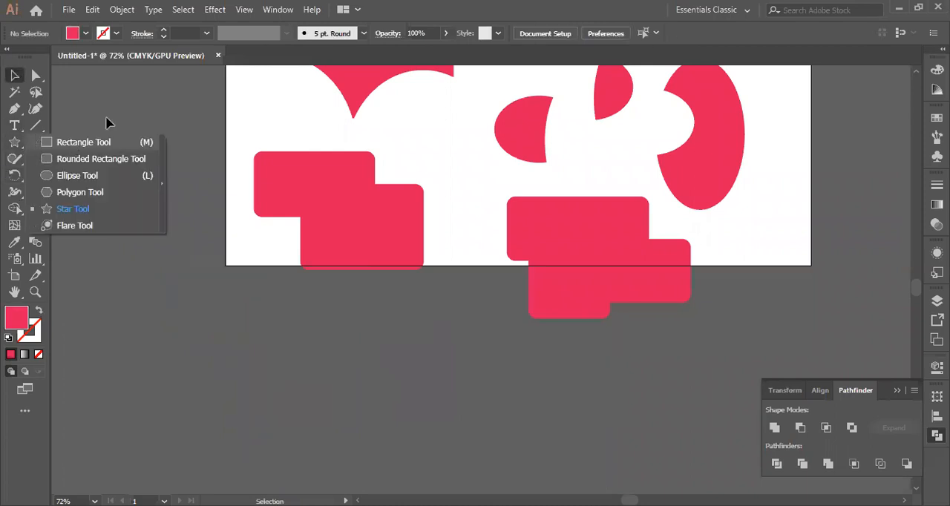
click(139, 110)
click(15, 109)
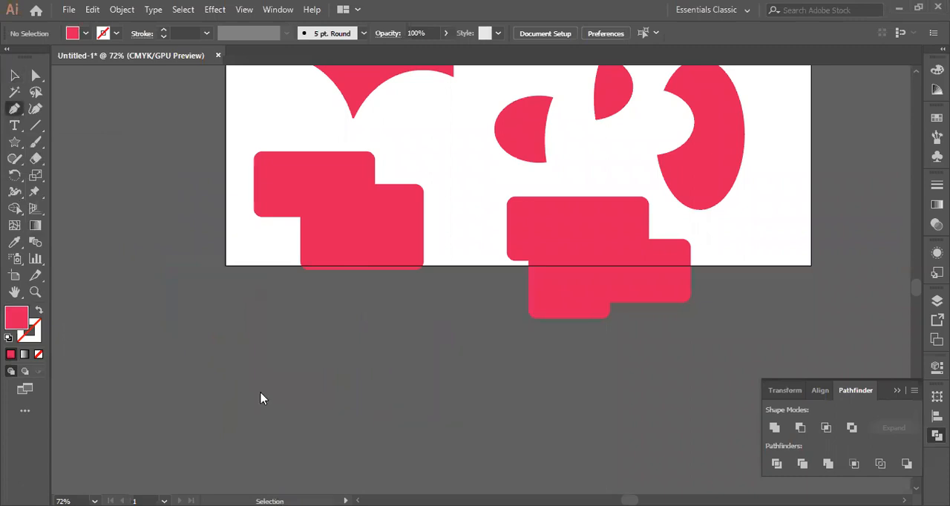
click(259, 392)
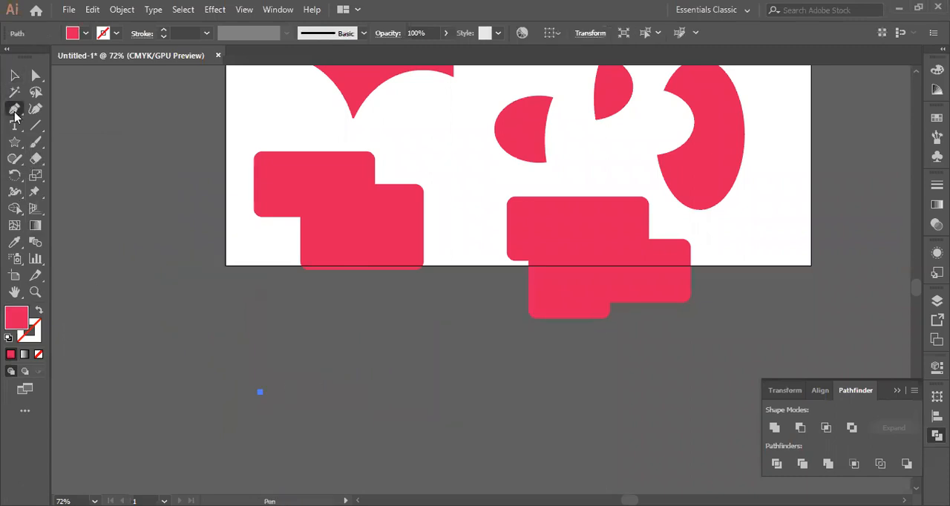
drag(396, 379, 486, 435)
click(40, 311)
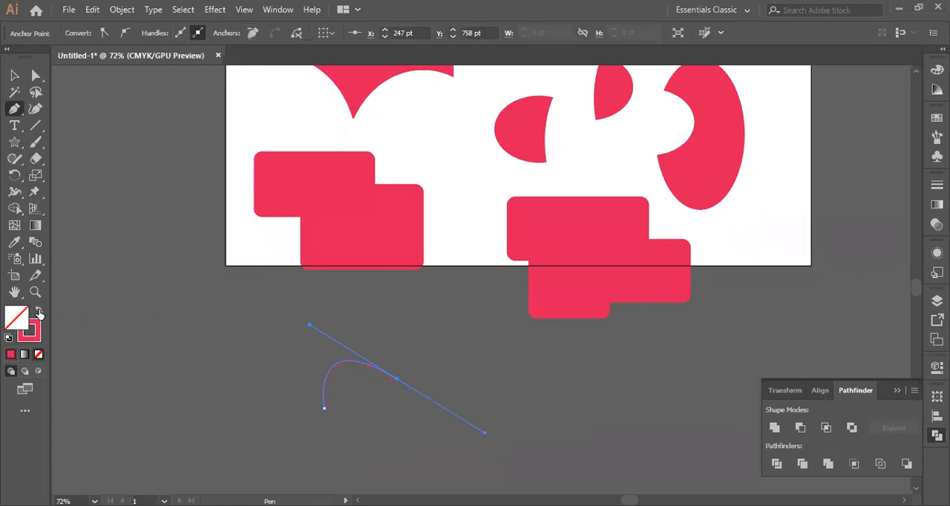
click(397, 380)
click(415, 458)
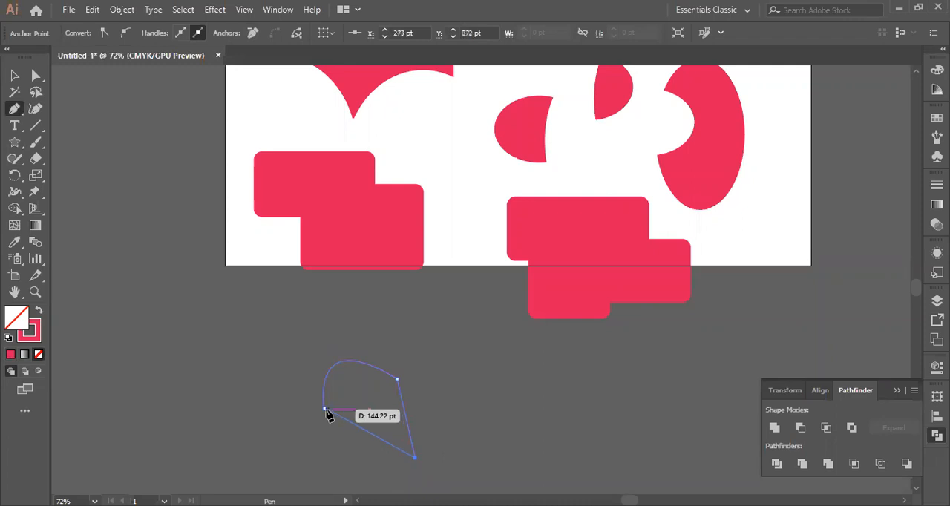
click(326, 410)
click(14, 76)
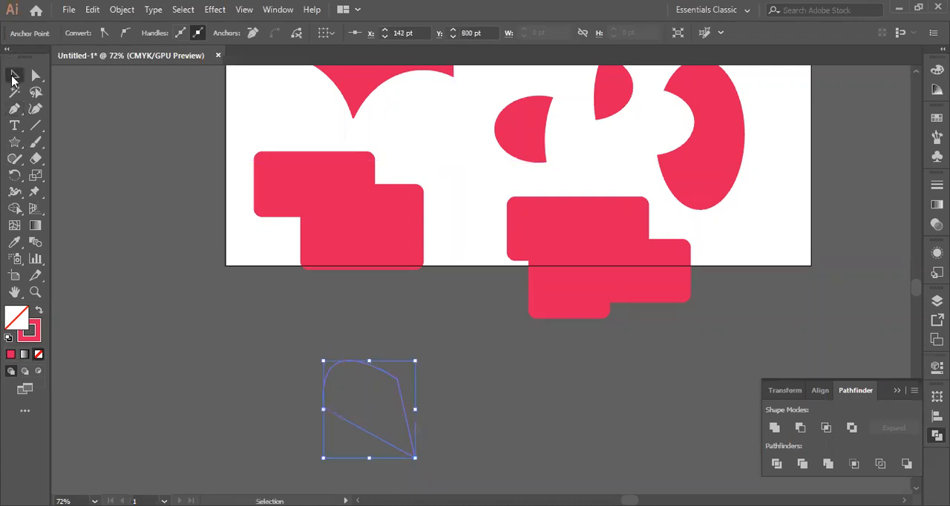
click(38, 311)
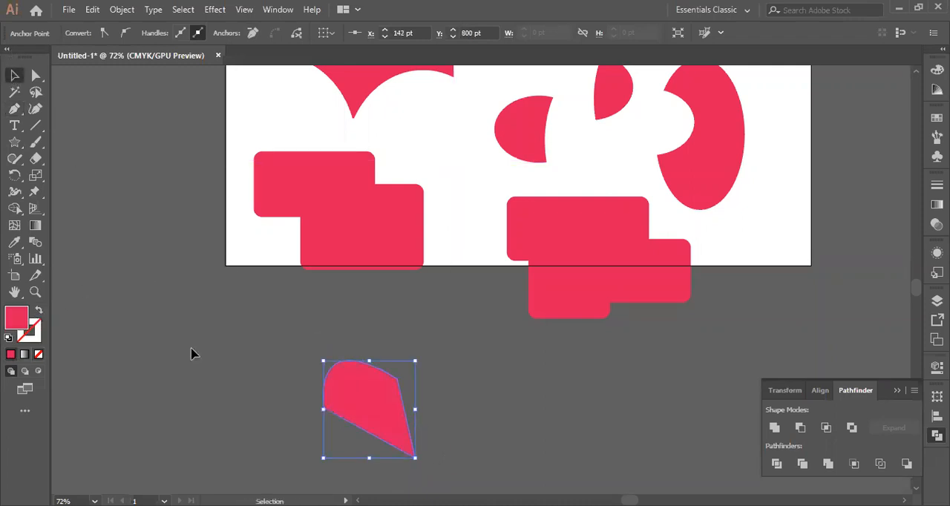
click(229, 307)
Move the pen-drawn shape onto the two left rounded rectangles, try the Crop pathfinder on all three, and undo the crop
drag(371, 418, 352, 223)
drag(250, 130, 517, 309)
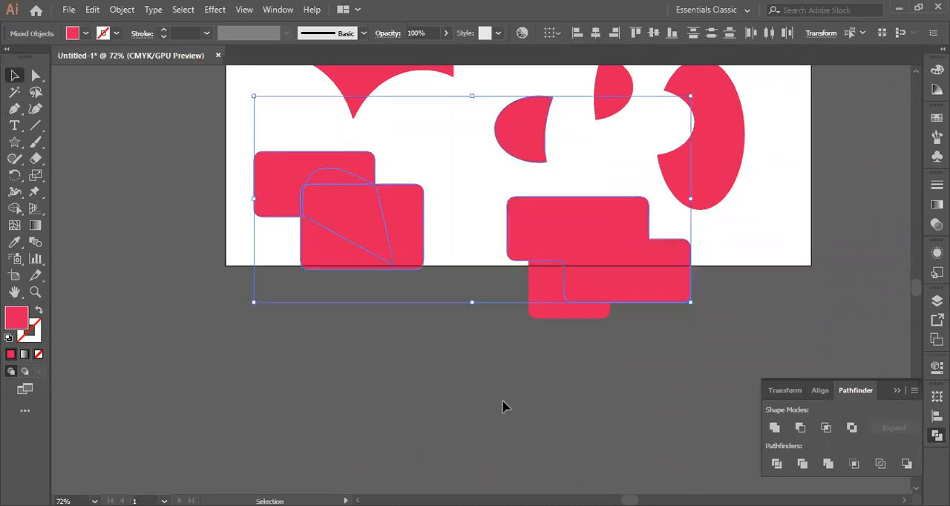
click(244, 159)
click(378, 209)
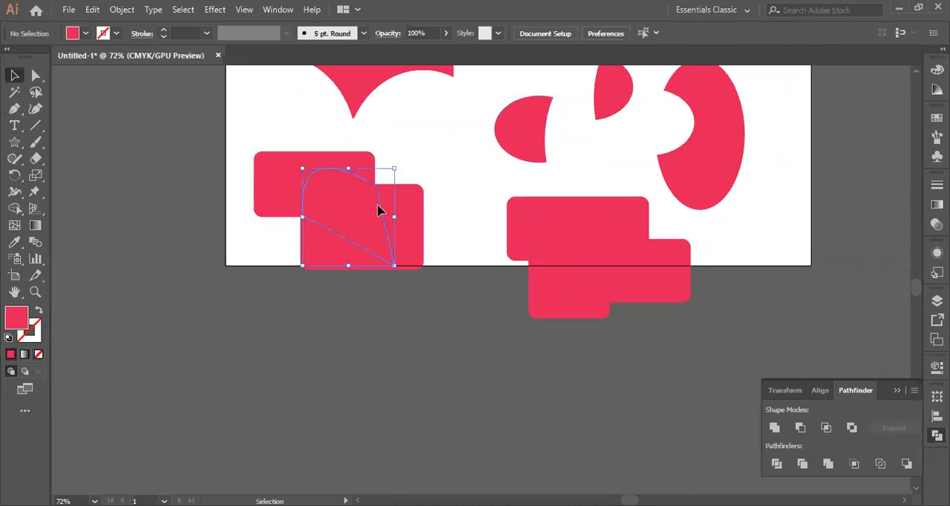
shift+click(363, 268)
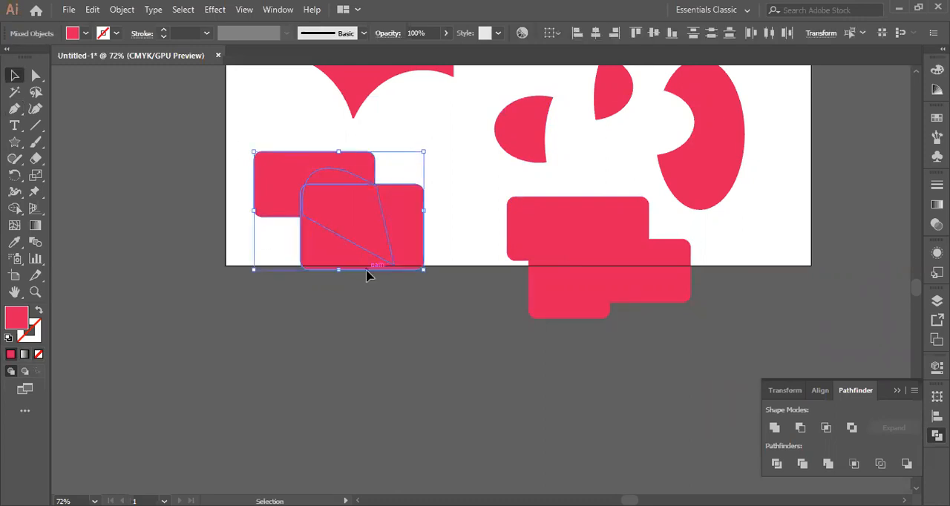
click(852, 463)
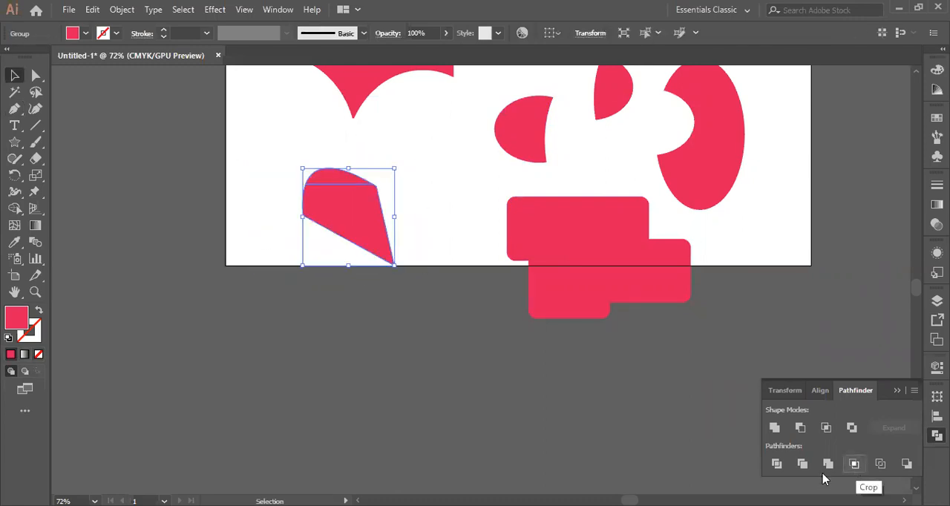
click(268, 167)
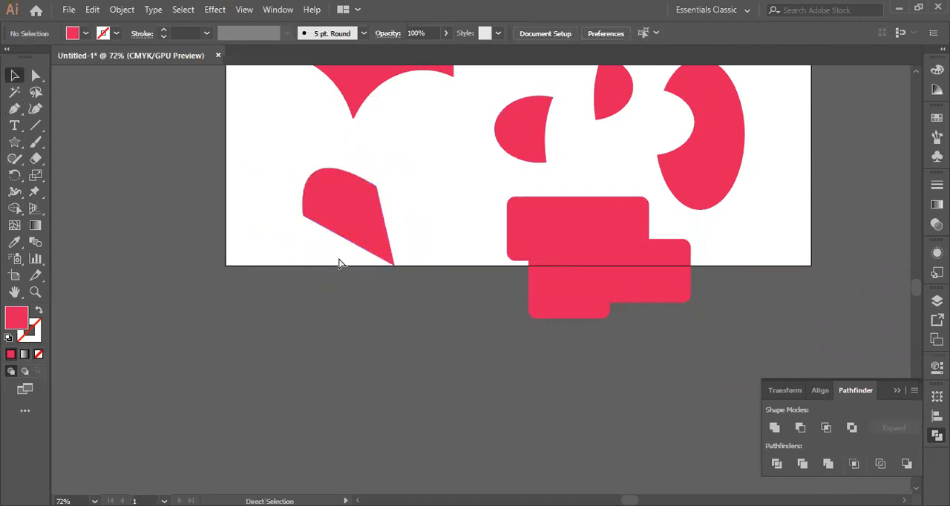
key(ctrl+z)
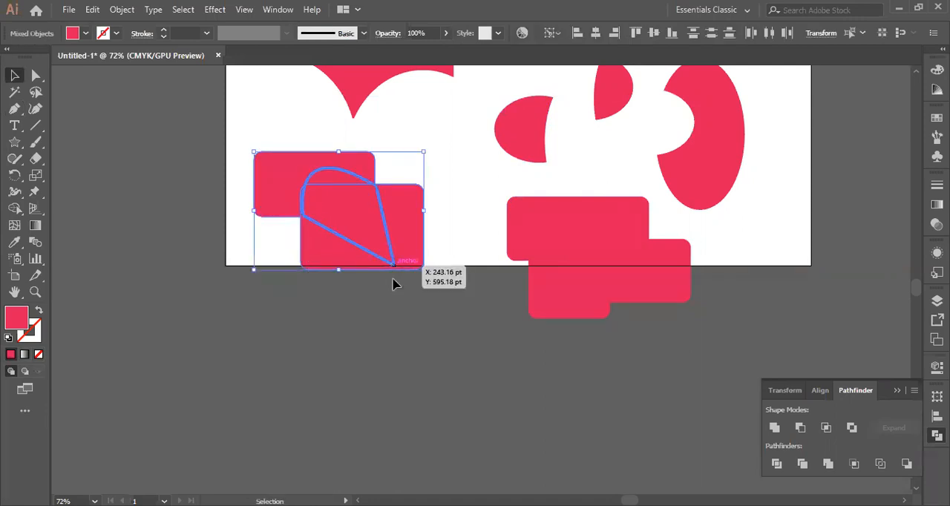
Try moving the three selected shapes slightly lower, and undo back to the pen-drawn shape's original place below the artboard
drag(396, 268, 407, 297)
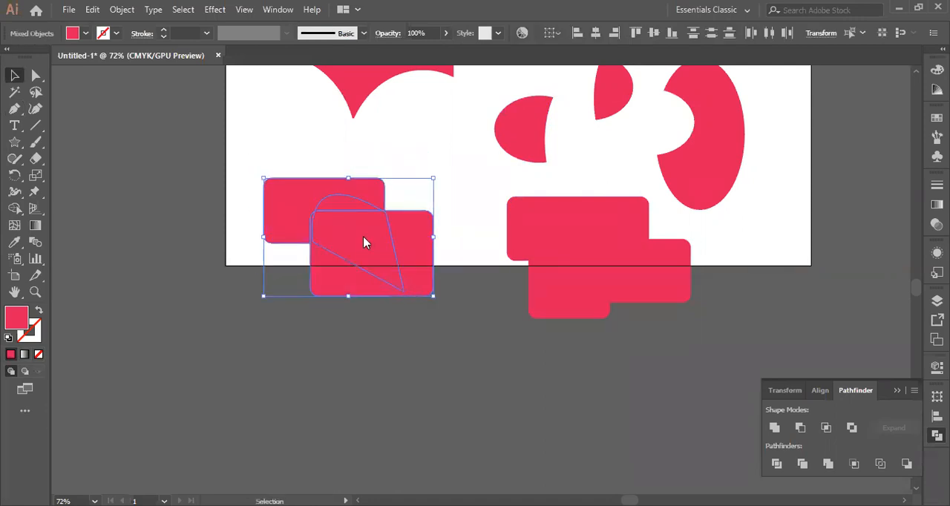
right_click(364, 238)
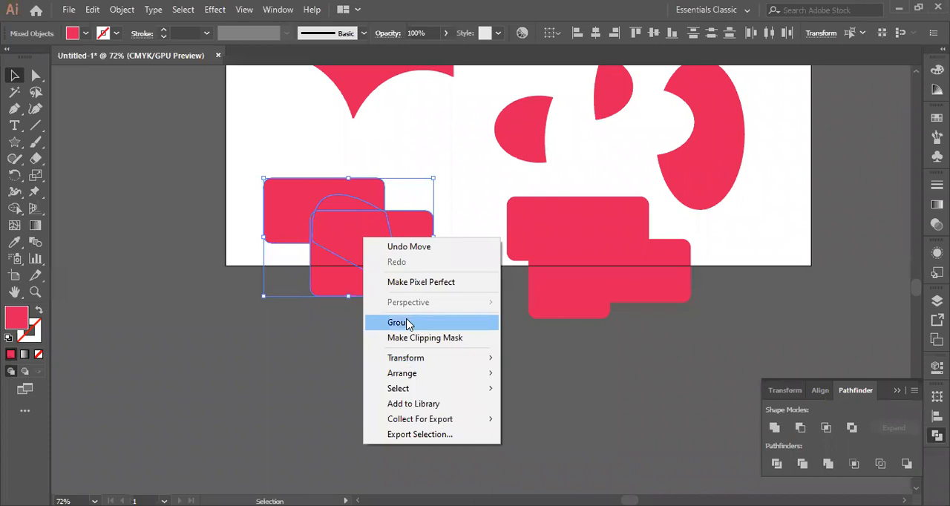
click(339, 368)
key(ctrl+z)
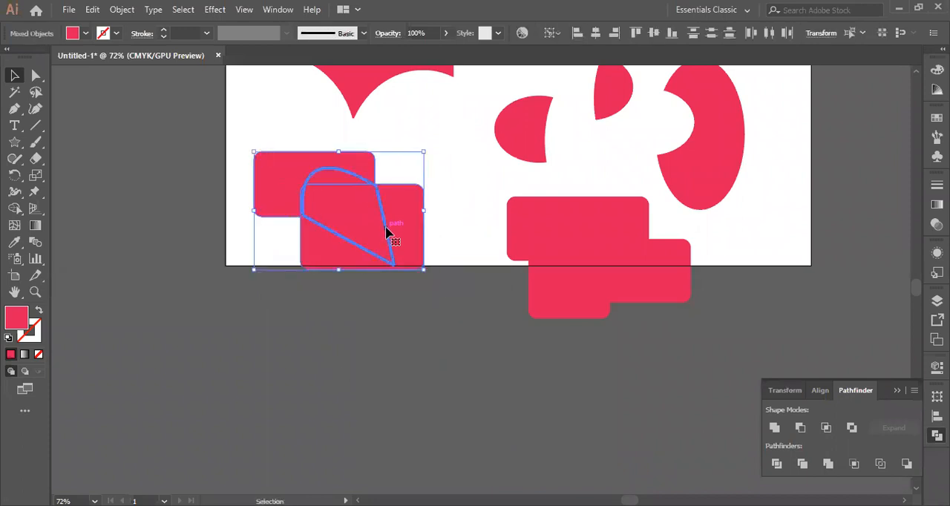
key(ctrl+z)
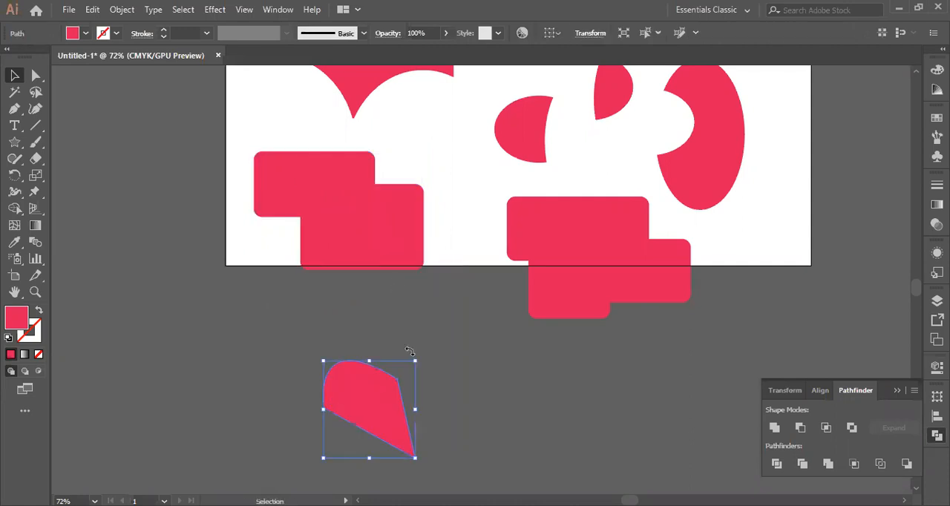
Enlarge the pen-drawn shape and place it over the lower-left rounded rectangle so its tip extends below the artboard
drag(414, 361, 470, 298)
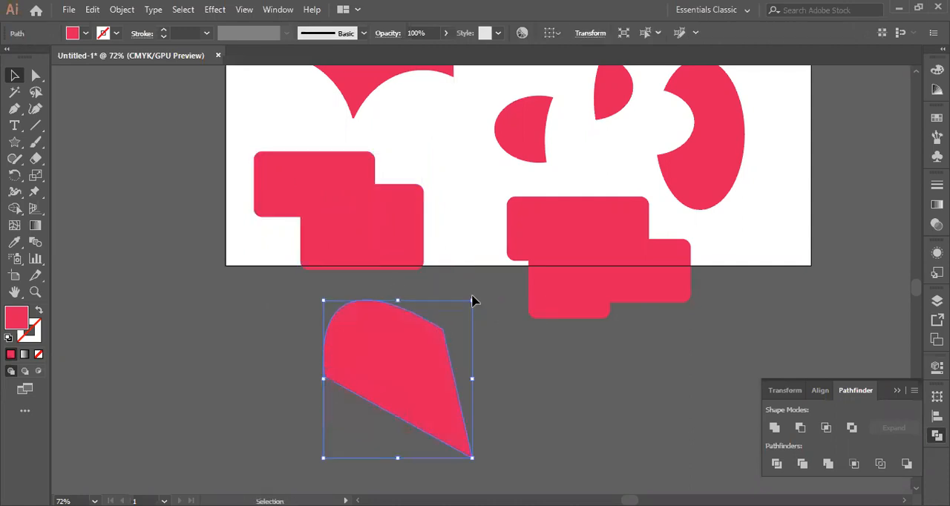
drag(411, 402, 392, 295)
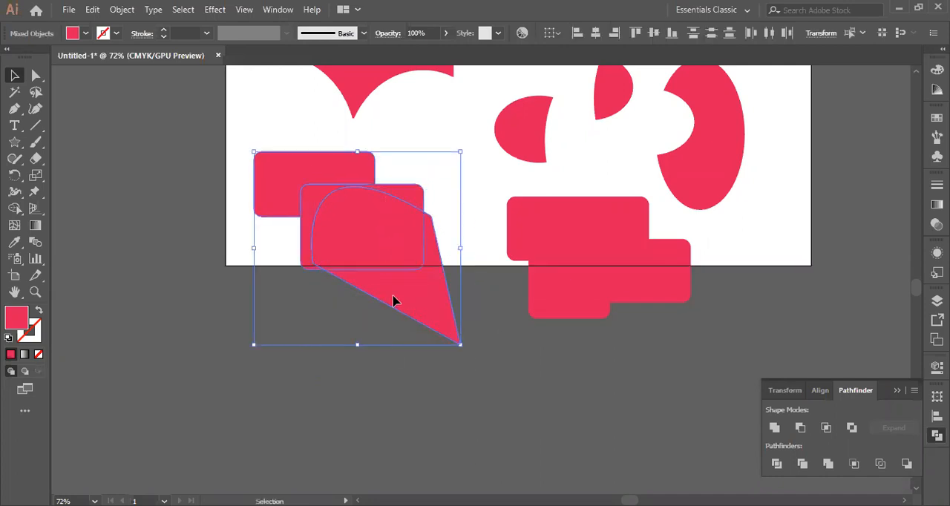
Crop the two left rounded rectangles with the pen-drawn shape using the Crop pathfinder, and move the result toward the artboard's left edge
click(853, 463)
click(492, 359)
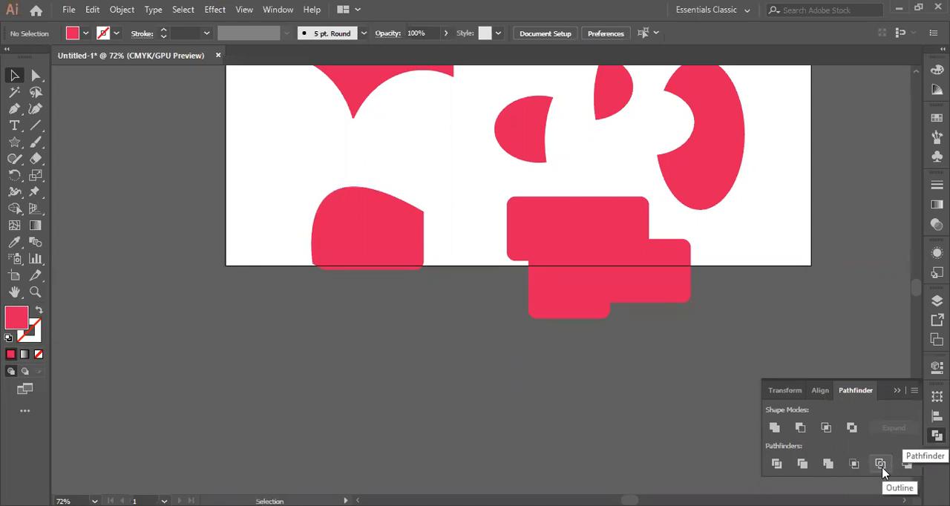
drag(361, 237, 276, 149)
click(403, 203)
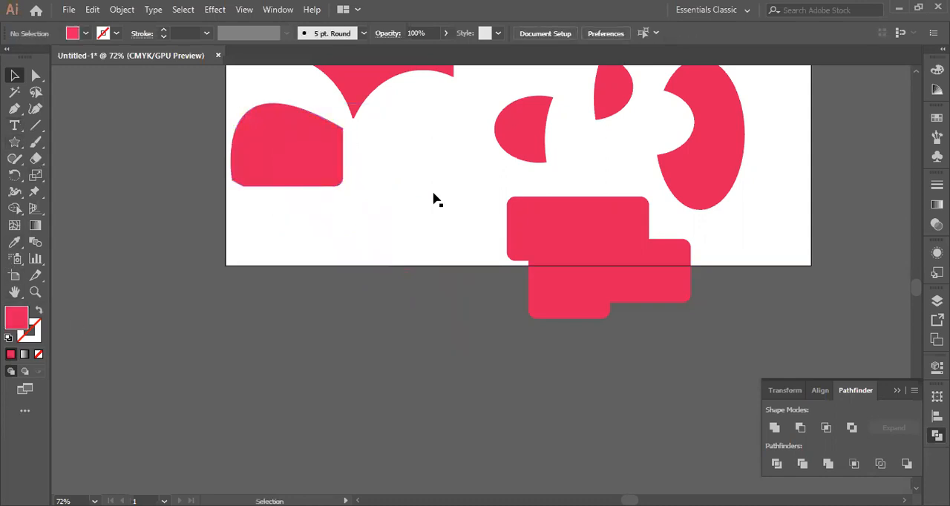
Draw two overlapping red rounded rectangles across the artboard's lower-left edge, the lower one wider than the upper one
right_click(15, 142)
mouse_move(255, 238)
mouse_down()
mouse_move(365, 333)
mouse_move(443, 329)
mouse_move(457, 355)
mouse_up()
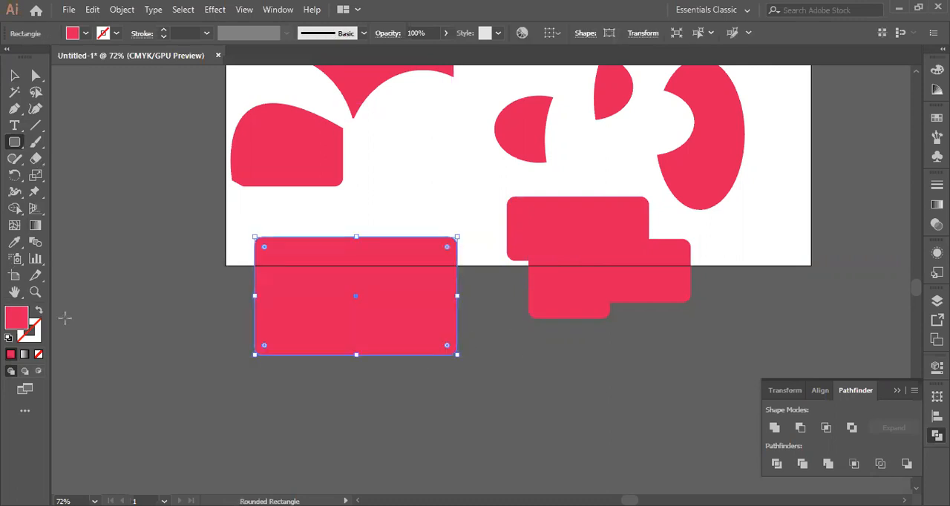
right_click(18, 150)
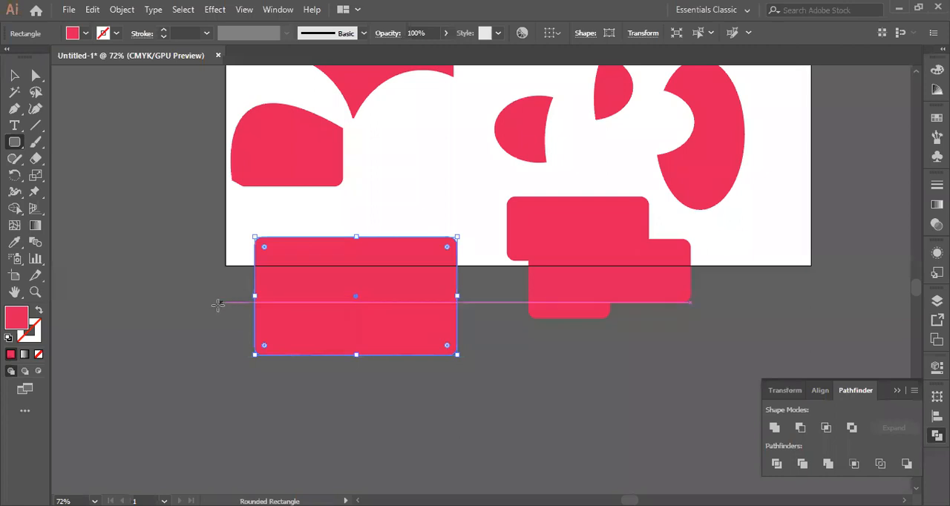
mouse_move(212, 311)
mouse_down()
mouse_move(220, 356)
mouse_move(512, 391)
mouse_up()
click(14, 76)
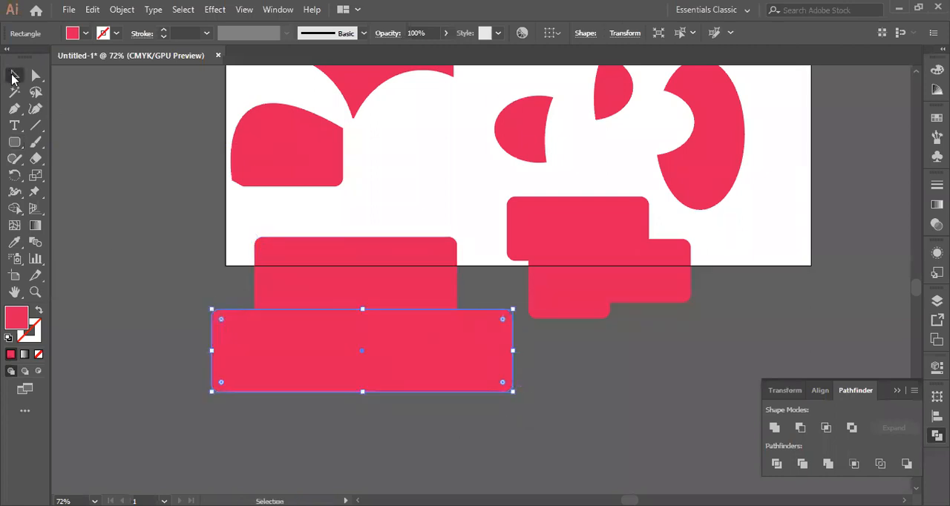
Delete the cropped shape group above the two new rounded rectangles
drag(148, 209, 413, 355)
click(238, 231)
click(246, 182)
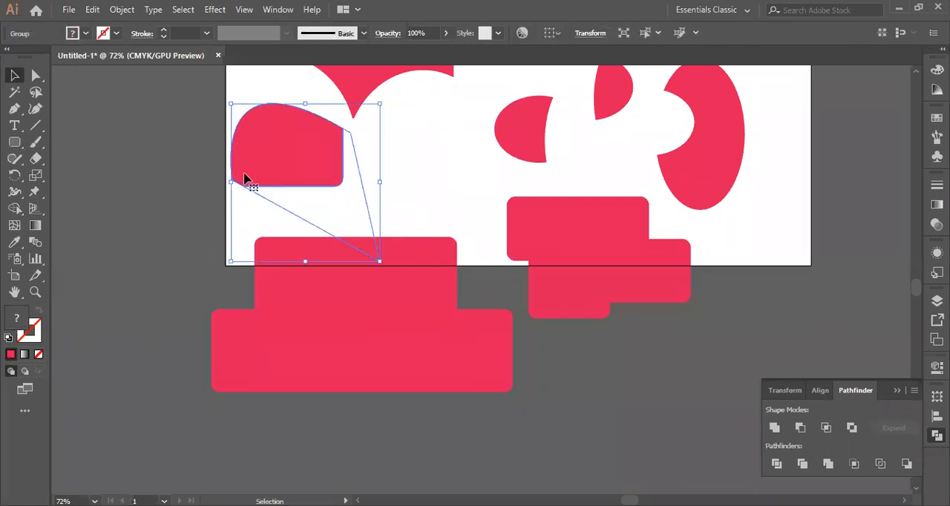
key(Delete)
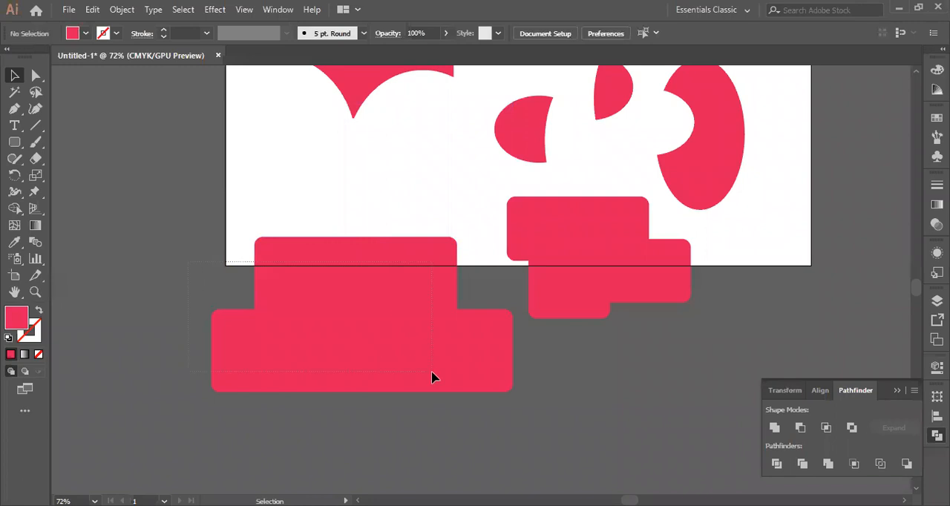
Apply the Outline pathfinder to the two overlapping rounded rectangles across the artboard's lower-left edge
click(472, 391)
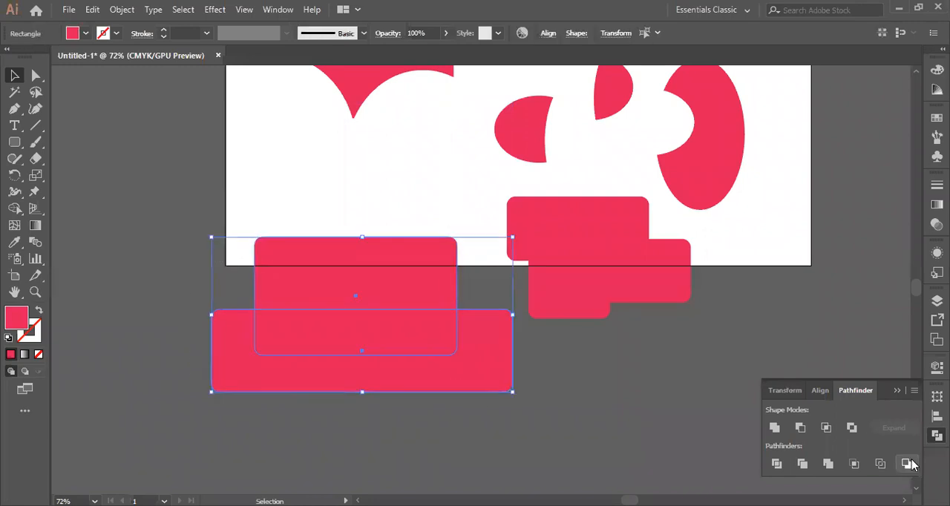
click(880, 464)
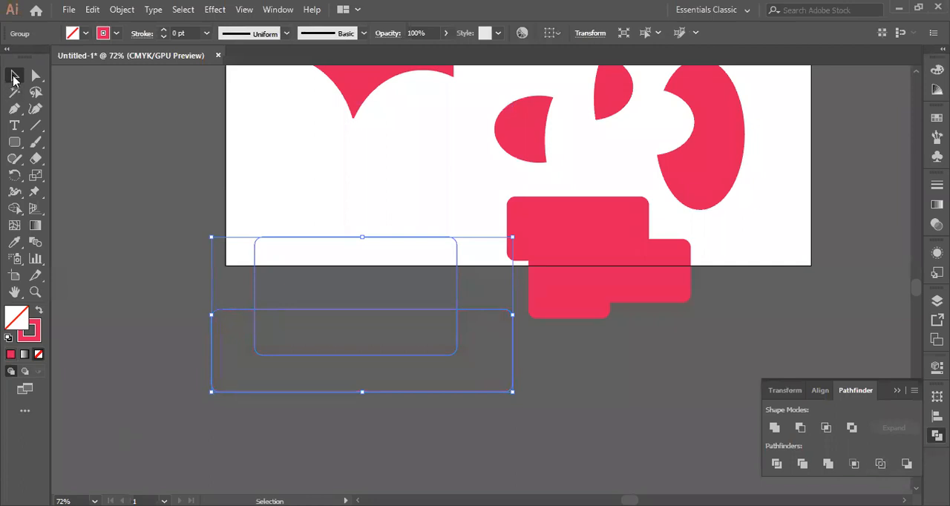
click(549, 456)
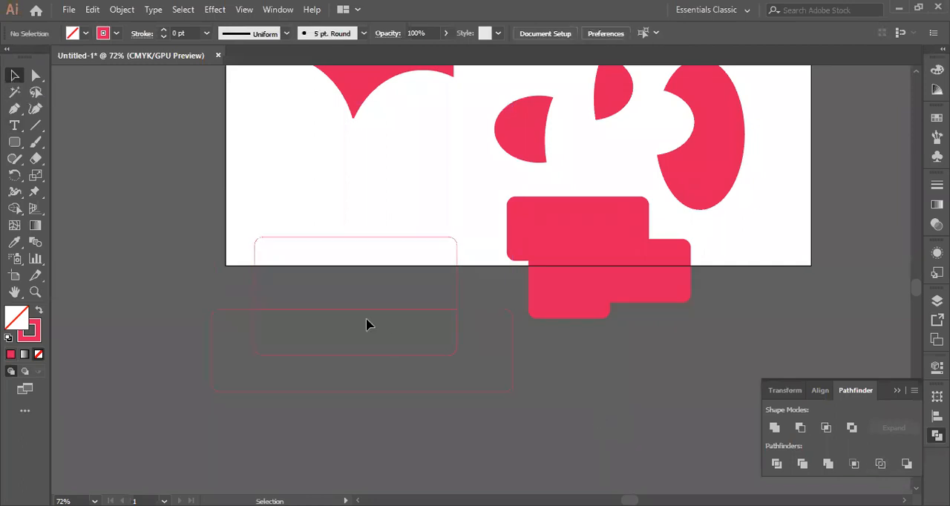
Move the outlined rectangle group up and left, stretch it taller, and rotate it about a quarter turn
drag(363, 312, 312, 204)
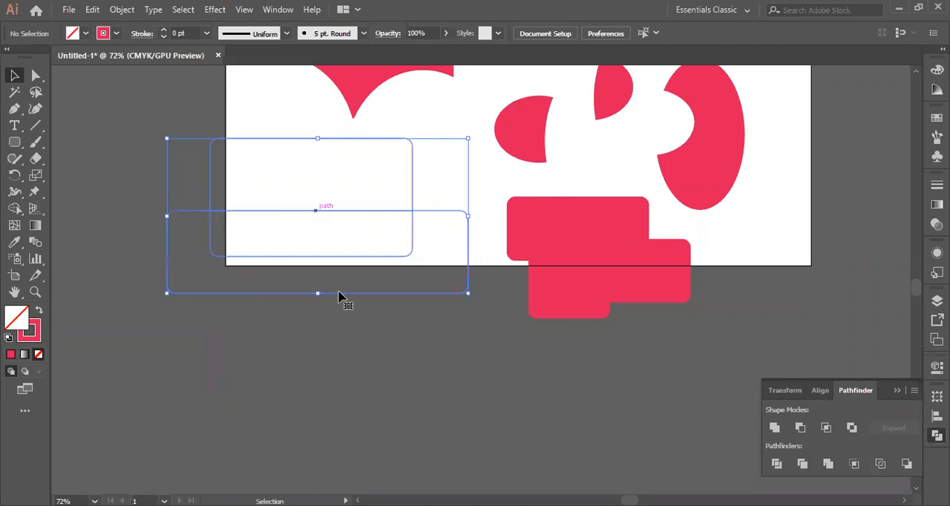
drag(312, 294, 324, 398)
drag(328, 293, 346, 377)
click(495, 386)
click(330, 379)
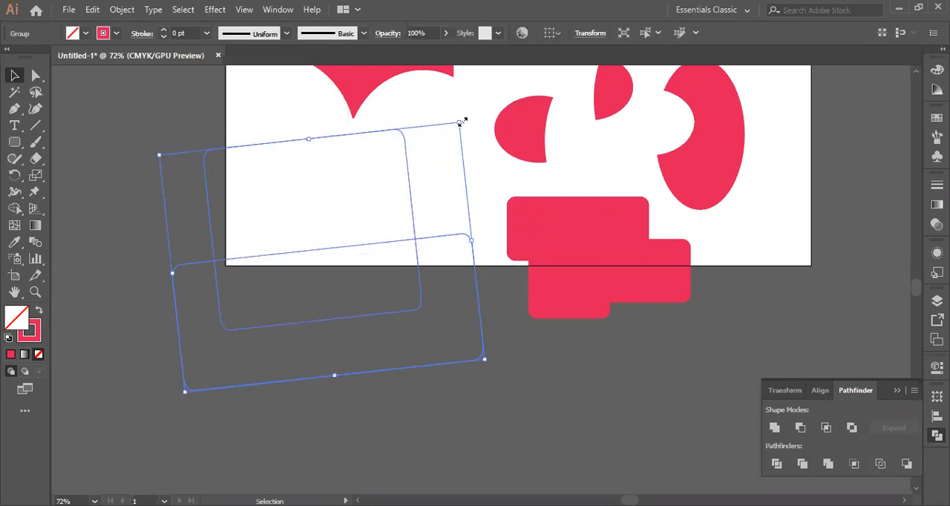
drag(460, 124, 374, 352)
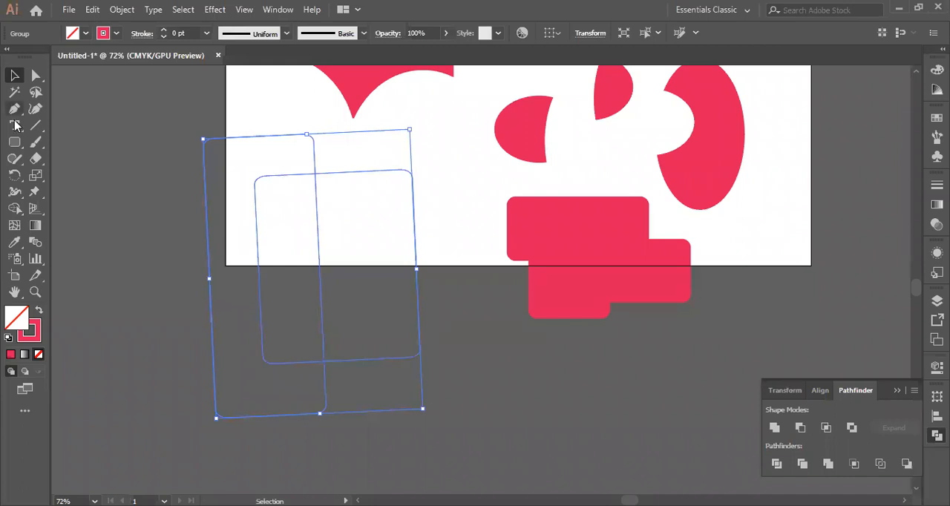
Replace the outlined group with two overlapping red-filled, strokeless rounded rectangles, the second offset down and right of the first
key(Delete)
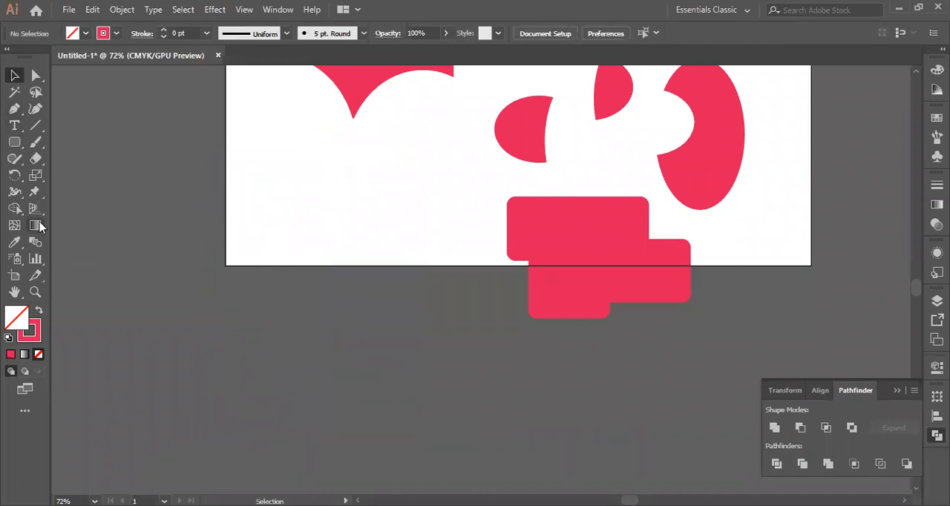
click(15, 143)
drag(263, 196, 401, 290)
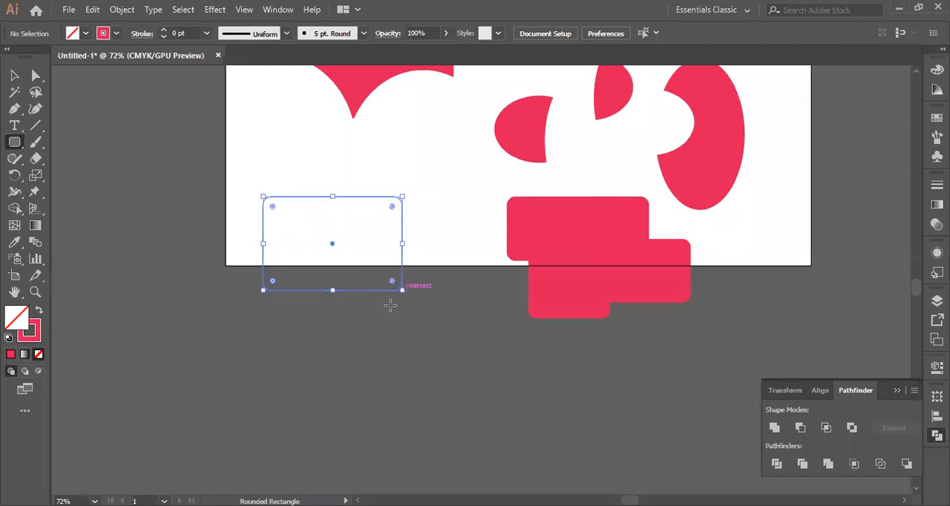
click(39, 310)
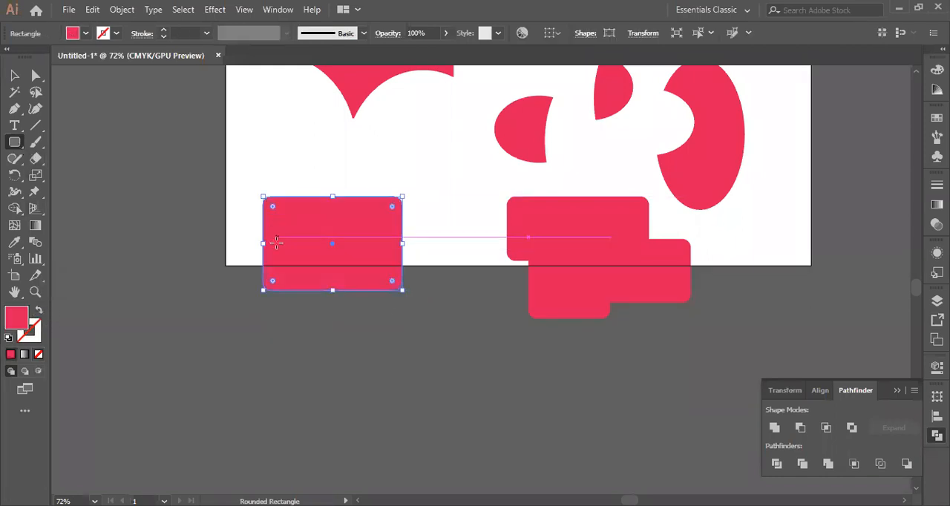
drag(319, 250, 469, 353)
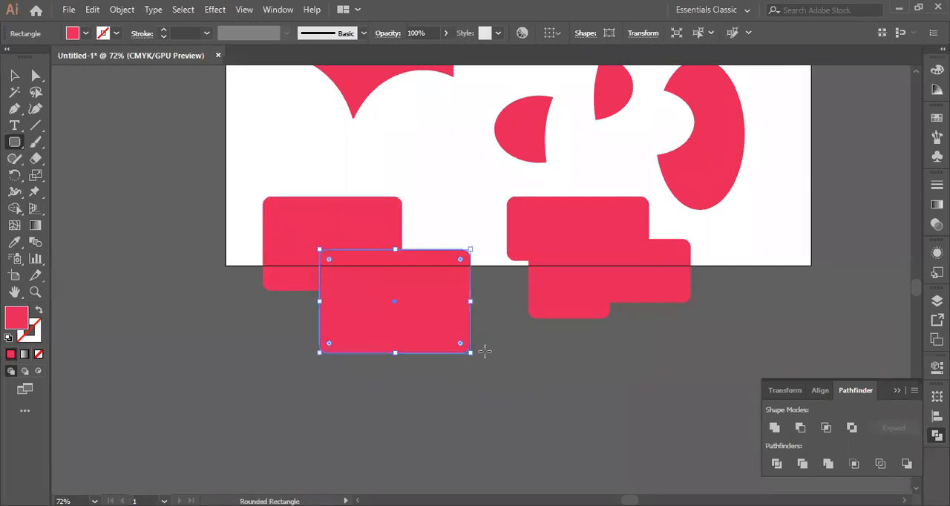
Subtract the upper-left rounded rectangle from the one in front of it using the Minus Back pathfinder
key(v)
drag(244, 163, 380, 356)
click(906, 464)
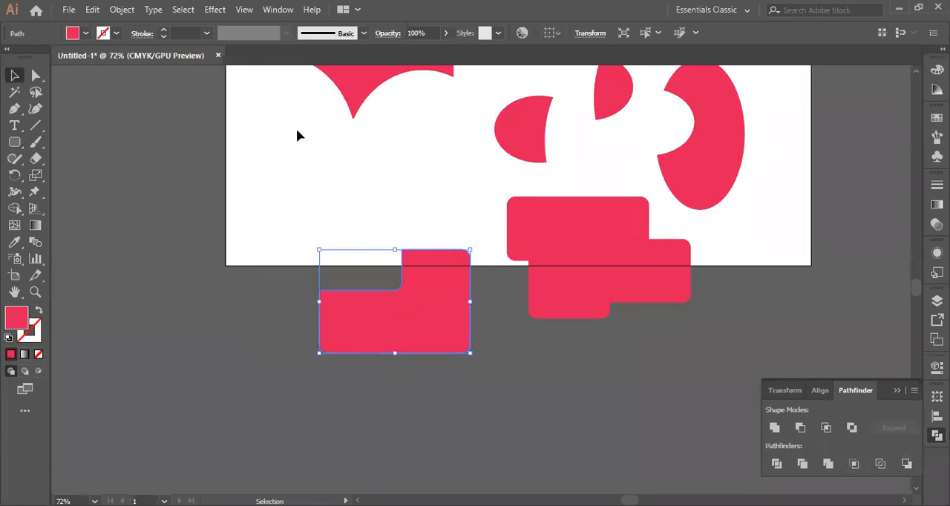
click(232, 141)
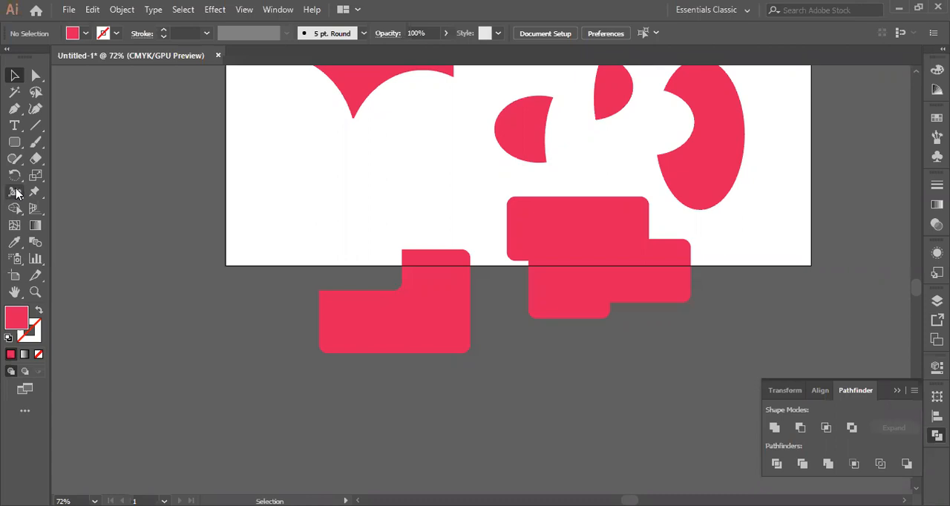
Delete all the remaining red shapes to clear the artboard
scroll(371, 324, up, 5)
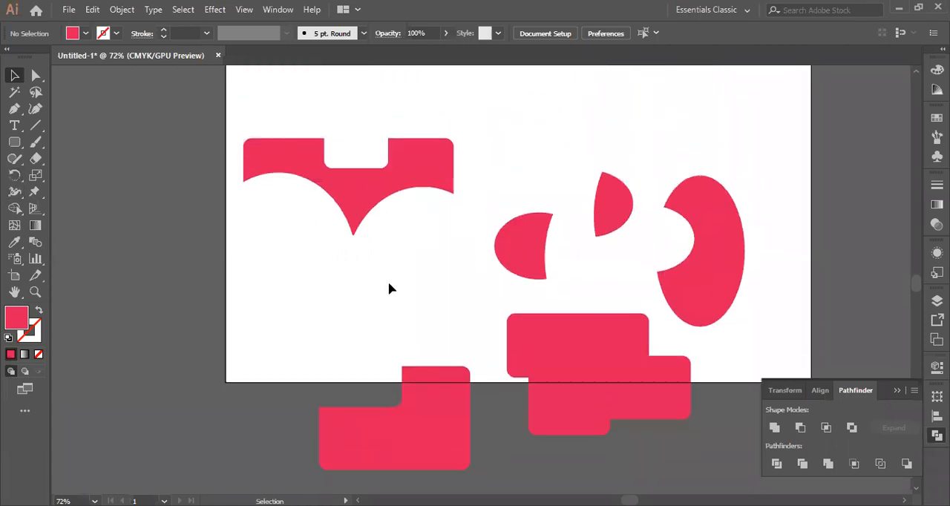
scroll(393, 252, down, 1)
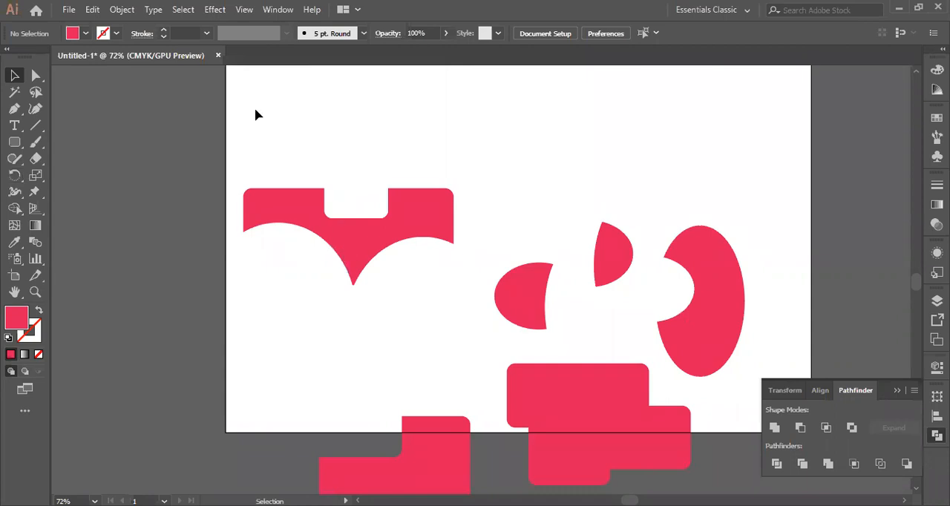
drag(269, 136, 723, 484)
key(Delete)
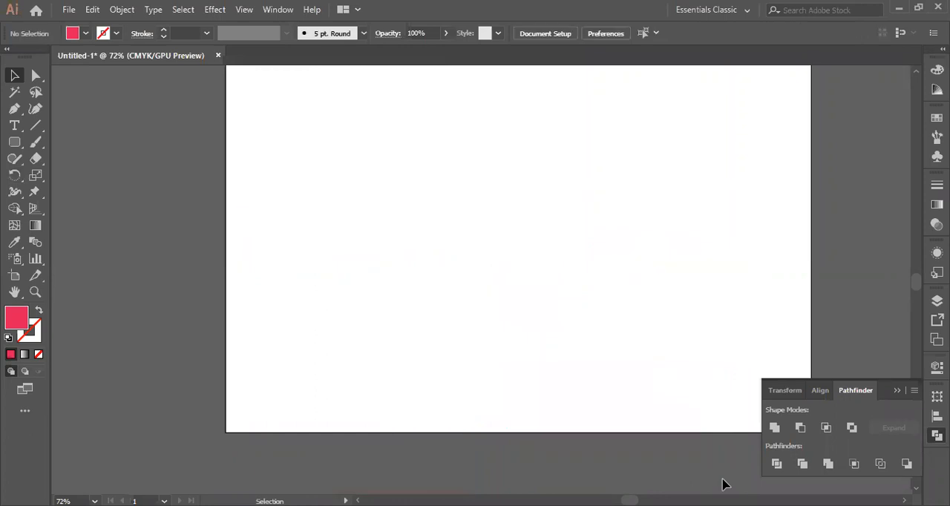
click(36, 142)
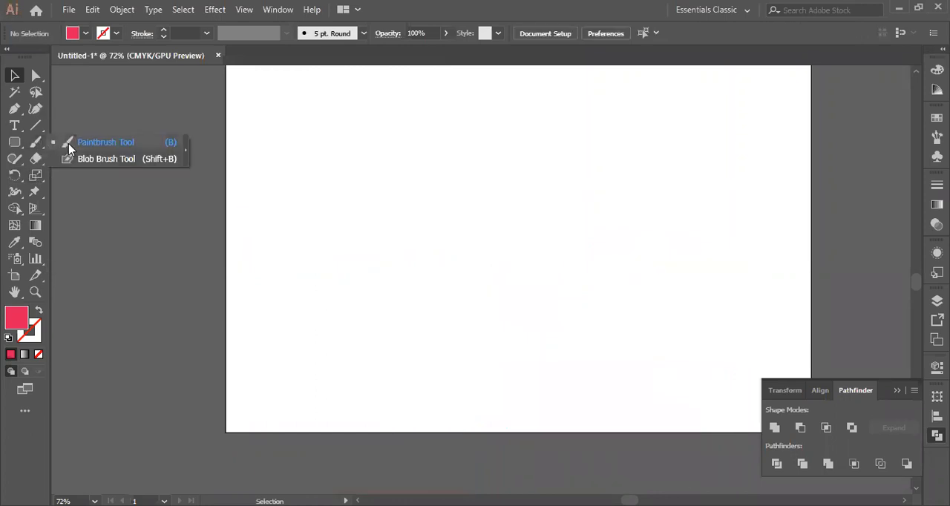
click(936, 69)
click(936, 90)
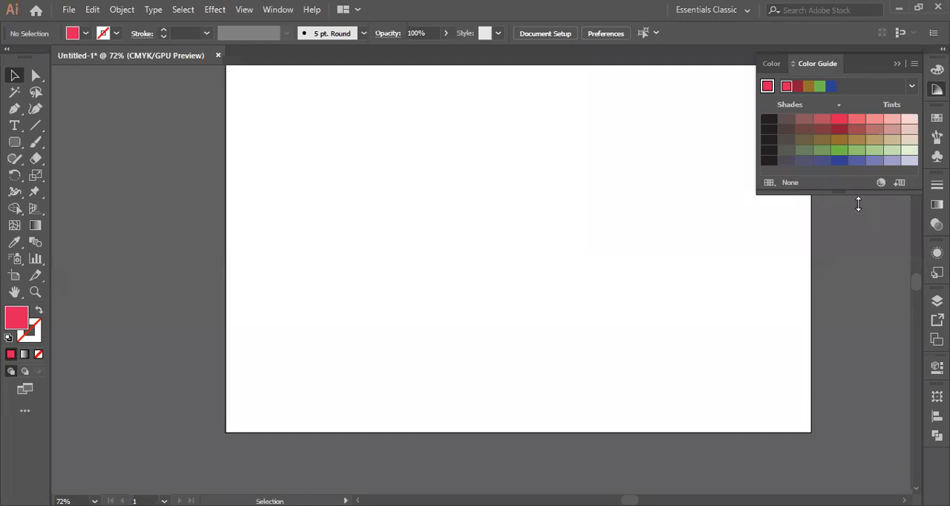
click(895, 64)
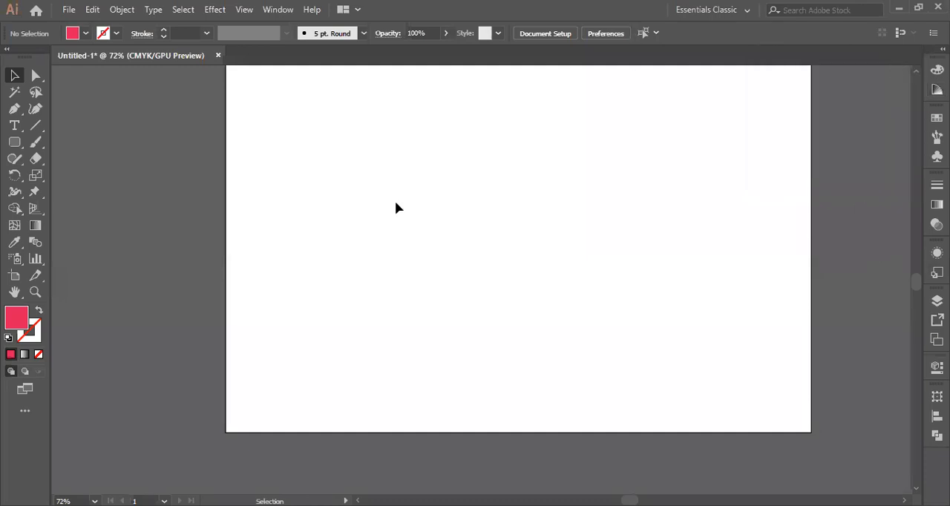
right_click(19, 148)
click(16, 214)
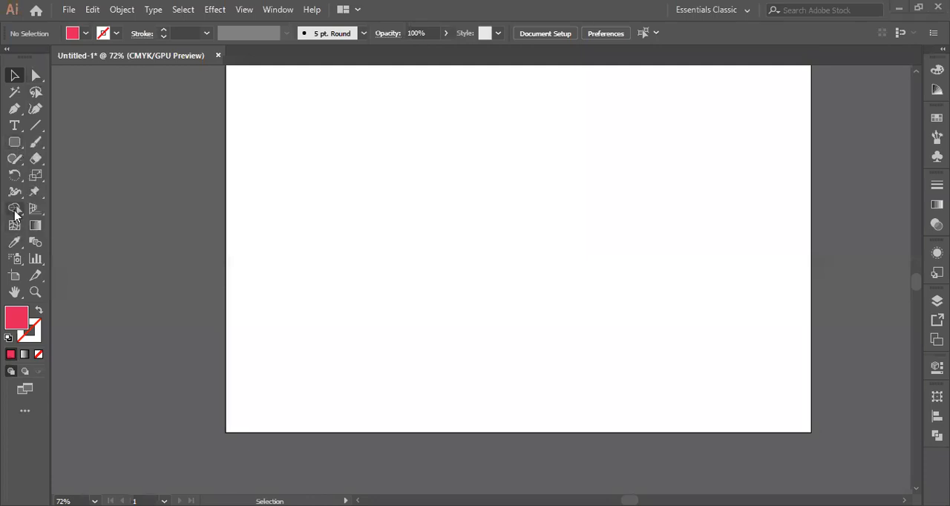